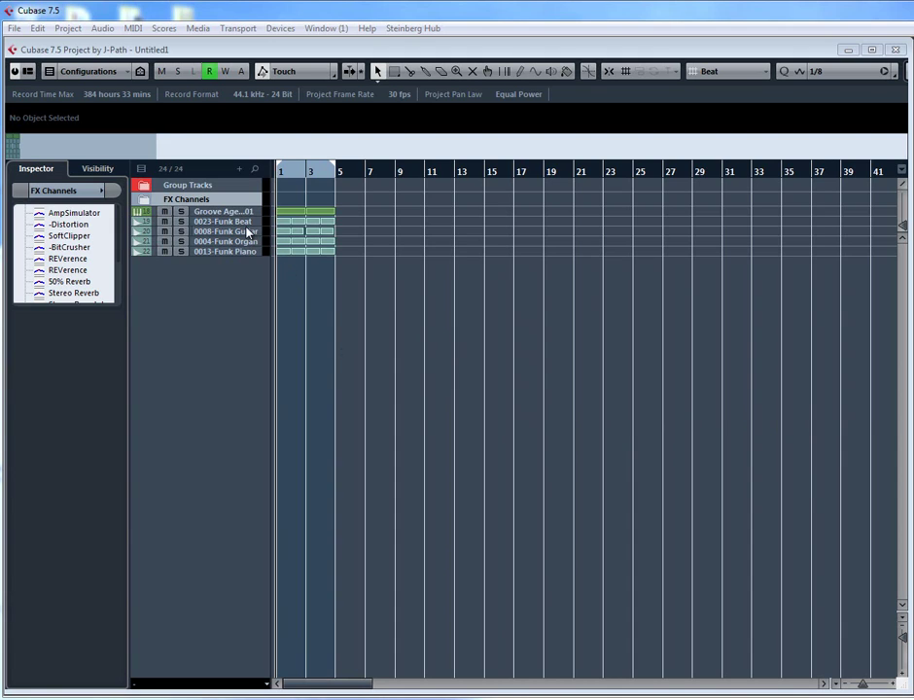
# Increase the heights of the instrument and audio tracks and open the instrument editor of the Groove Agent SE track.
pyautogui.moveTo(248, 226); pyautogui.dragTo(234, 333)
pyautogui.moveTo(231, 217); pyautogui.dragTo(241, 238)
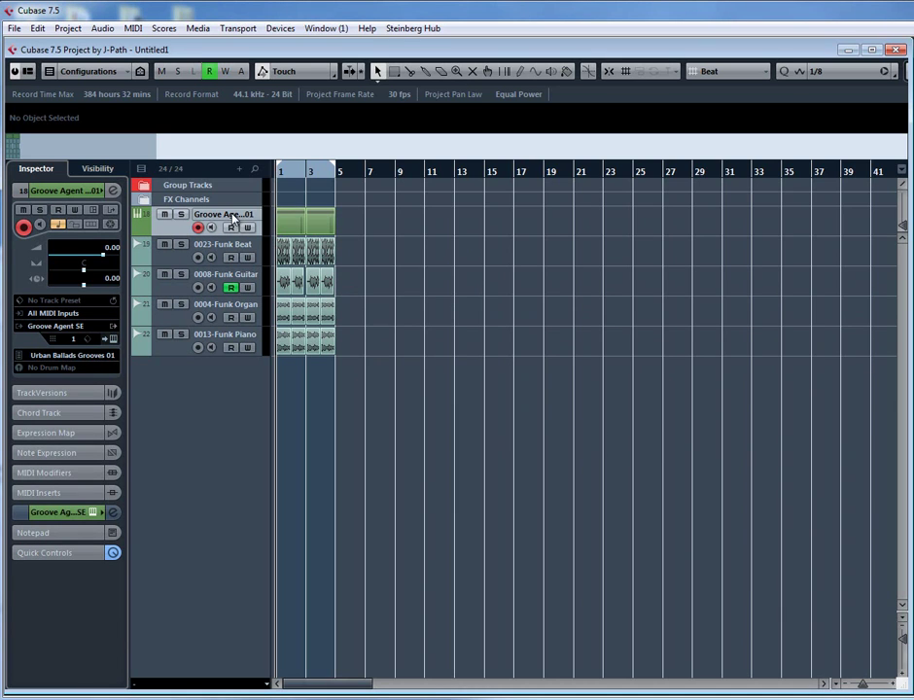
pyautogui.click(276, 227)
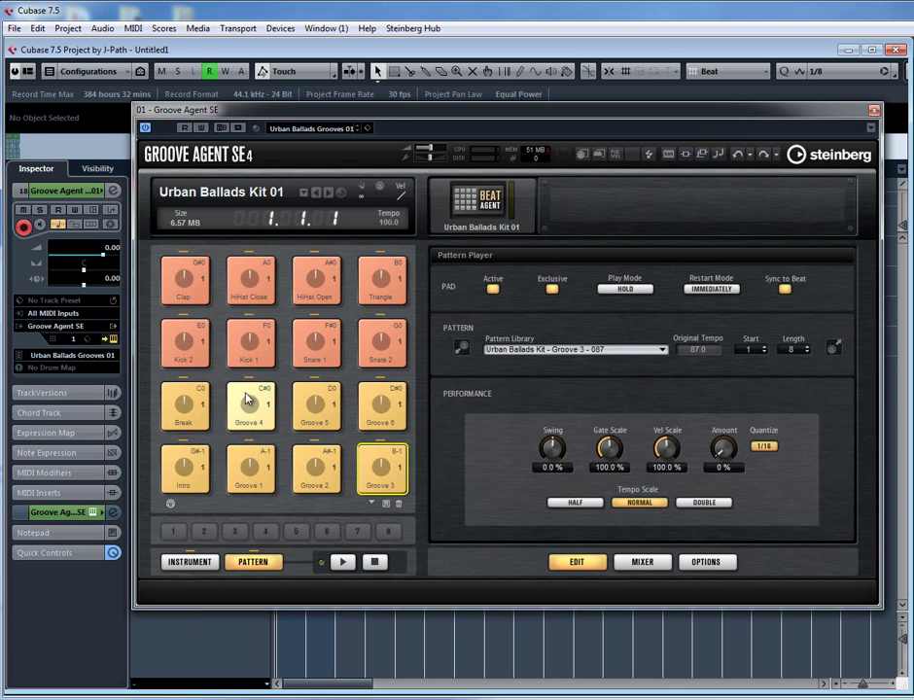
pyautogui.moveTo(414, 110); pyautogui.dragTo(418, 48)
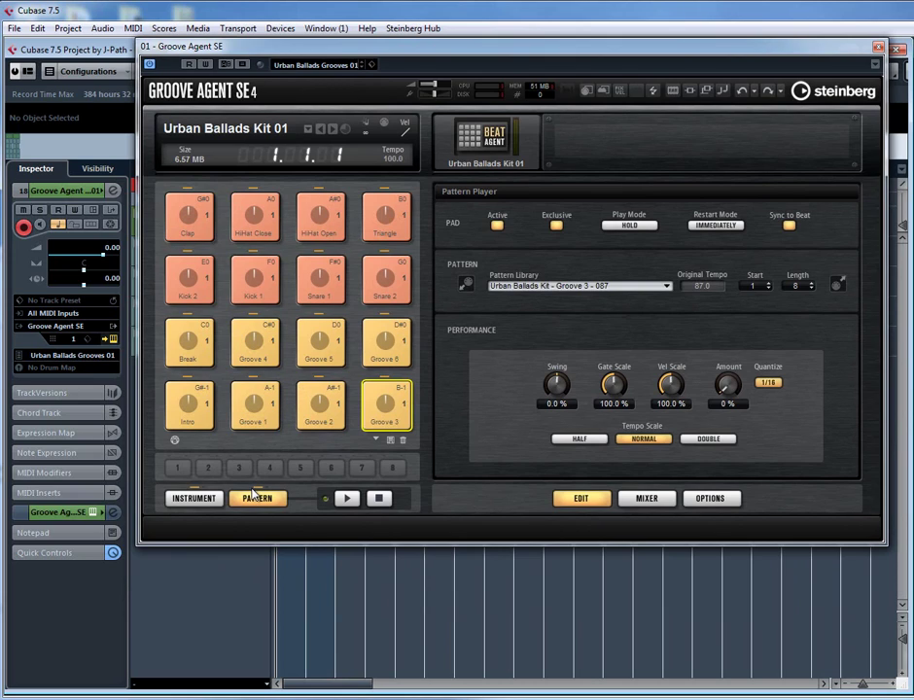
# Examine the Kick 1 pad's Pitch, Filter, Amp, Sample, Slice and Main instrument settings, and close the Groove Agent SE editor.
pyautogui.click(210, 498)
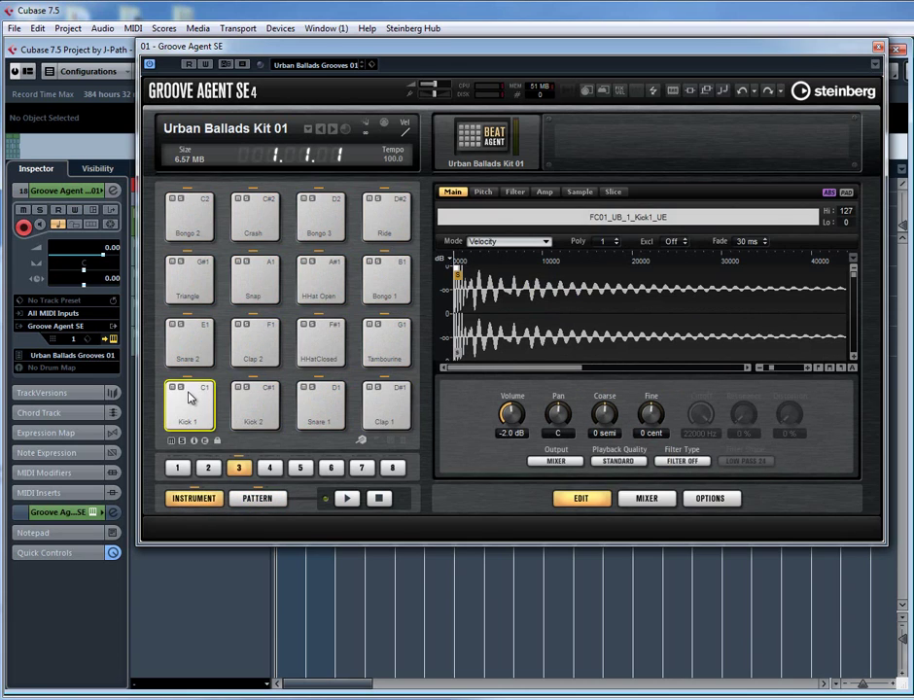
pyautogui.click(483, 191)
pyautogui.click(514, 192)
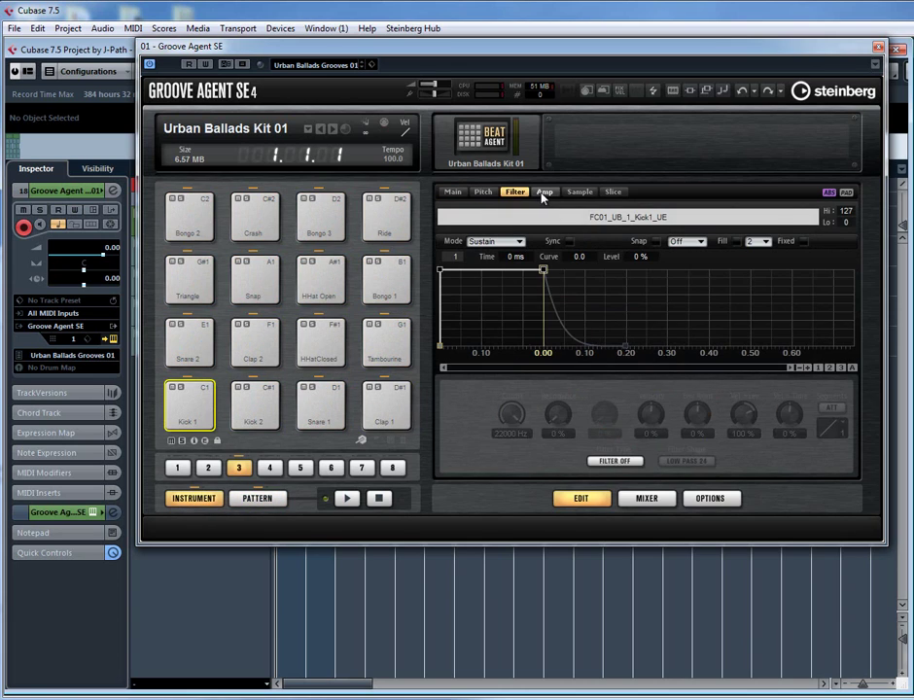
pyautogui.click(544, 191)
pyautogui.click(576, 192)
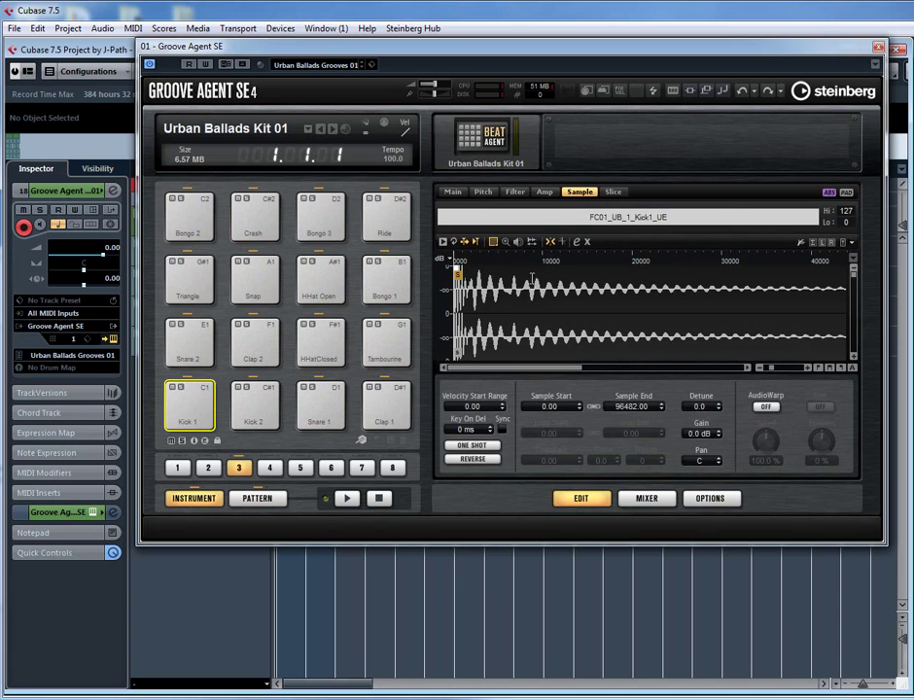
pyautogui.click(610, 193)
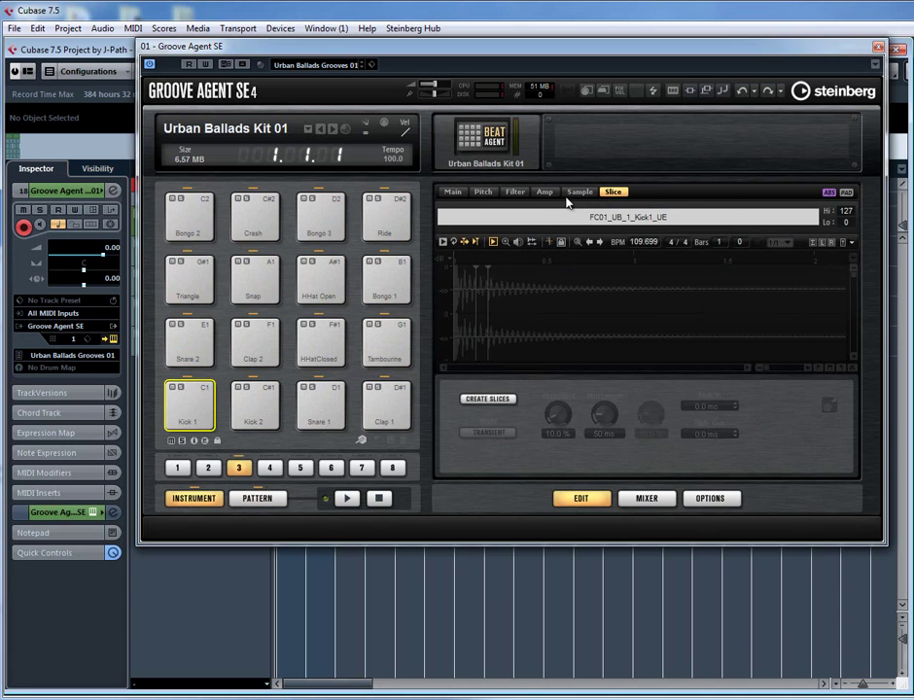
pyautogui.click(453, 192)
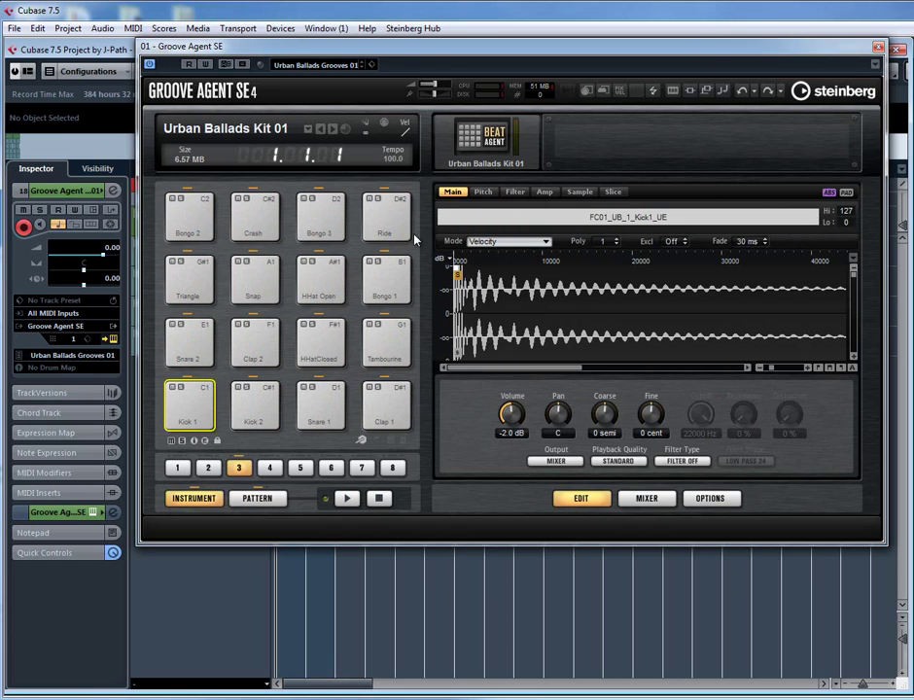
pyautogui.click(878, 48)
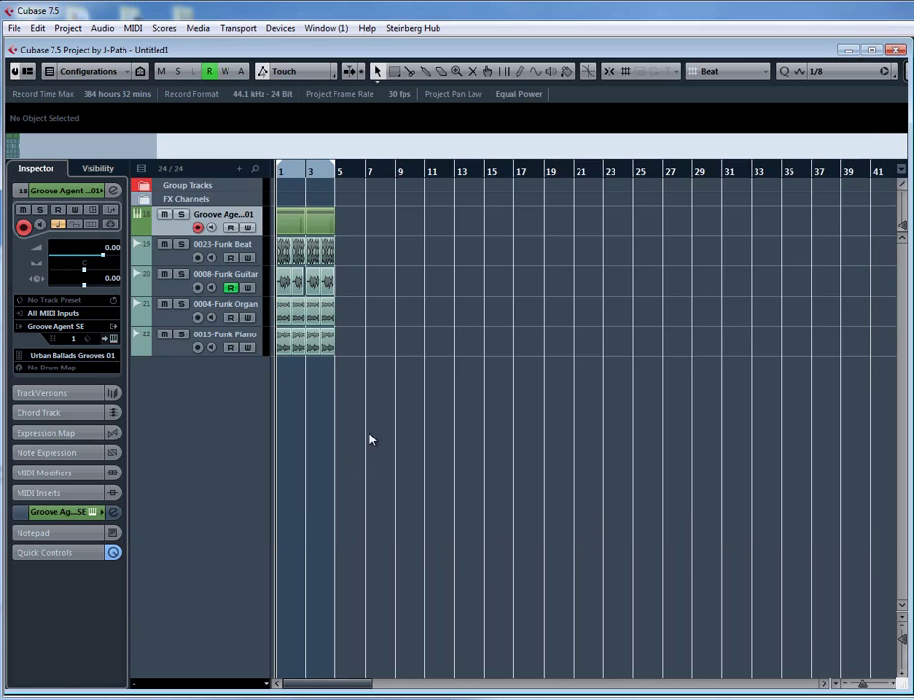
# Open the Gate insert of the 0023-Funk Beat track from its channel settings, and close the channel settings.
pyautogui.click(265, 249)
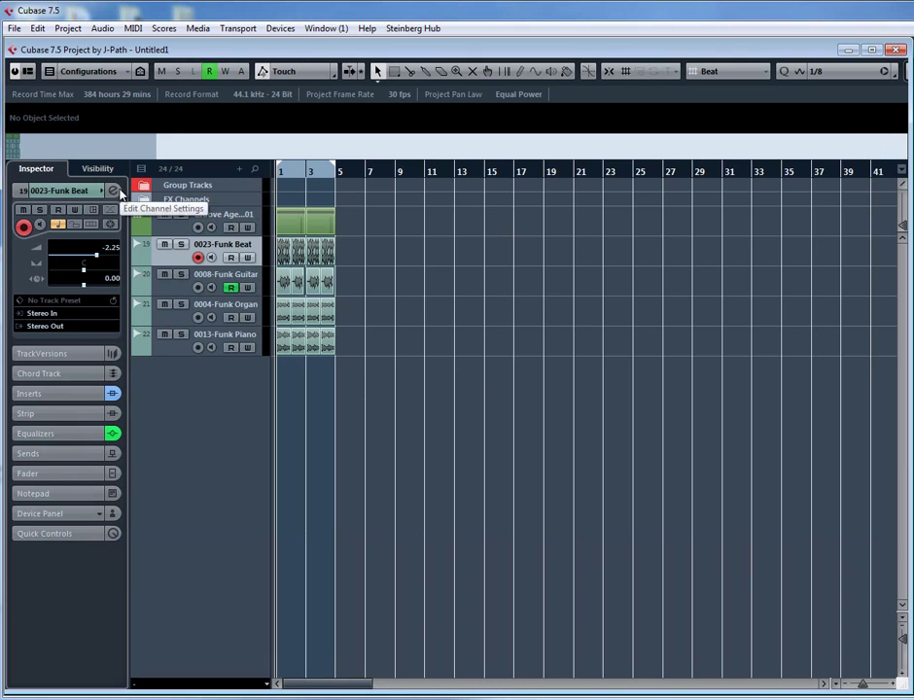
pyautogui.click(113, 190)
pyautogui.click(145, 382)
pyautogui.click(181, 392)
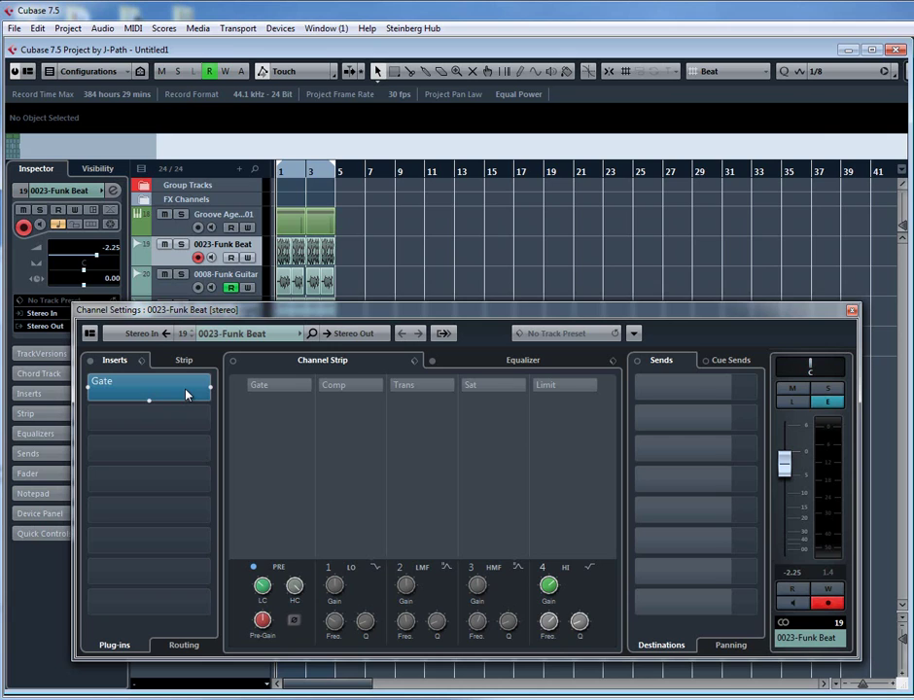
pyautogui.click(187, 393)
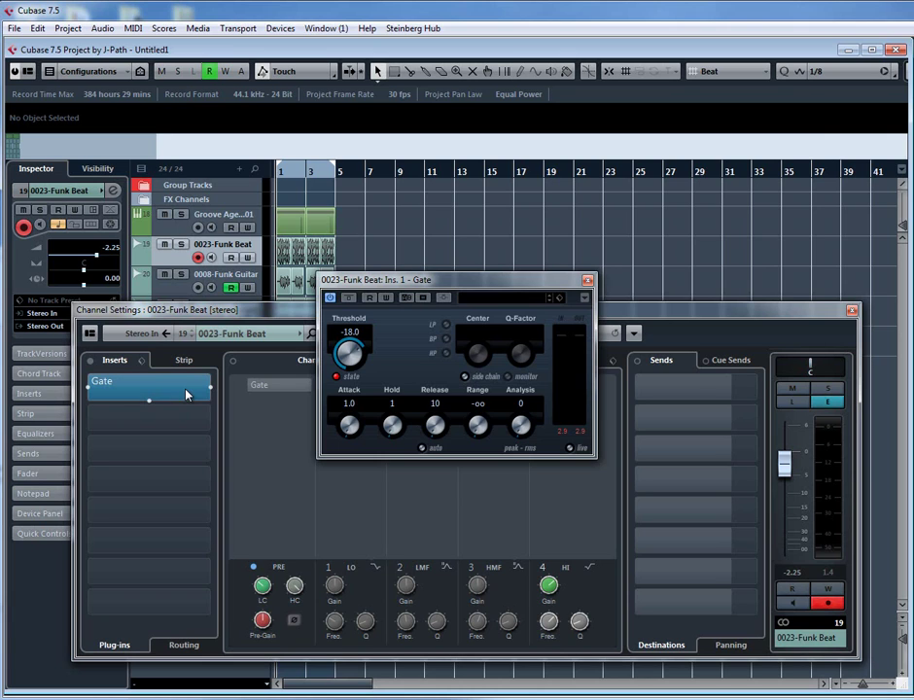
pyautogui.click(852, 310)
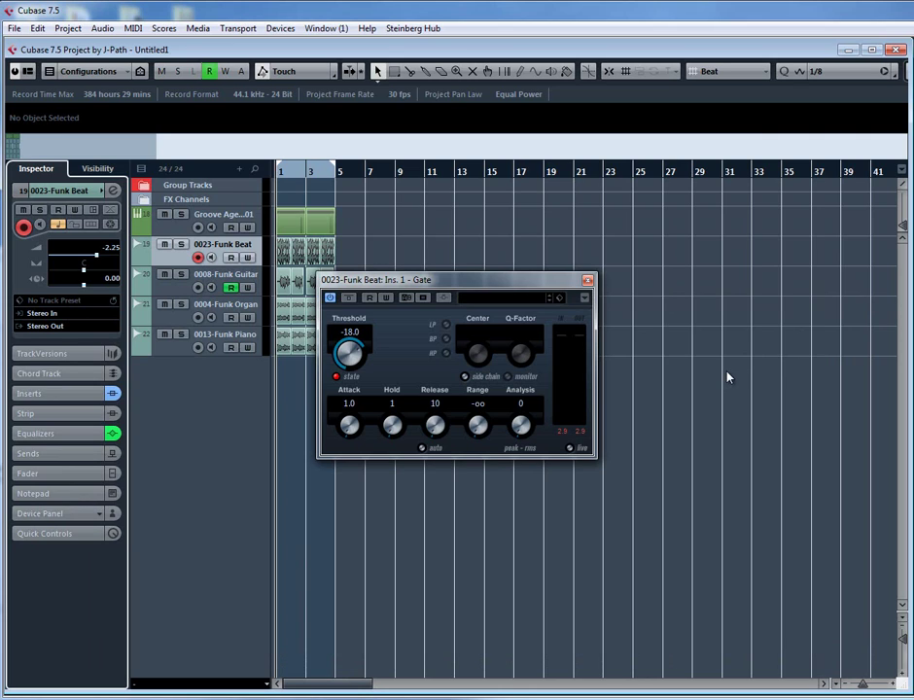
# Solo the 0023-Funk Beat track, bypass its Gate effect and start playback.
pyautogui.click(180, 244)
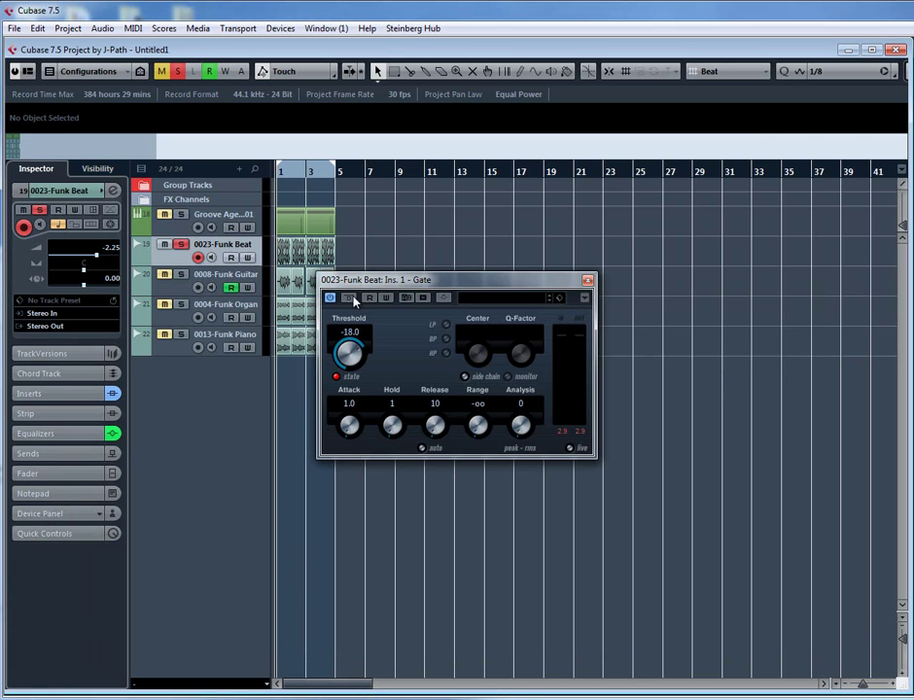
pyautogui.click(349, 298)
pyautogui.press('space')
# Switch off the low cut and EQ band 4 in the 0023-Funk Beat channel settings and play the unprocessed loop.
pyautogui.click(113, 191)
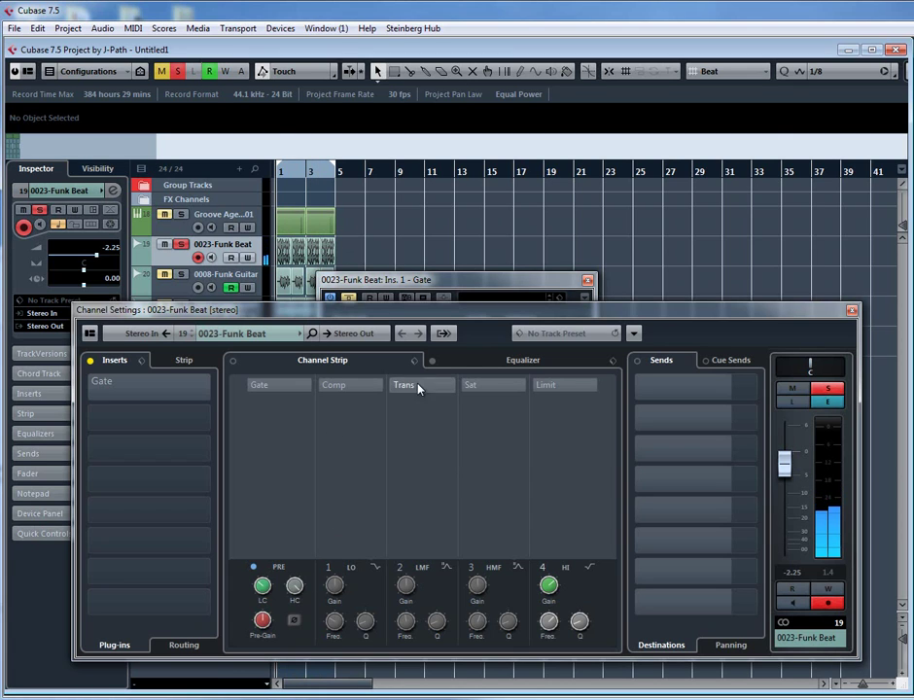
pyautogui.click(455, 393)
pyautogui.click(259, 597)
pyautogui.click(259, 598)
pyautogui.moveTo(510, 437)
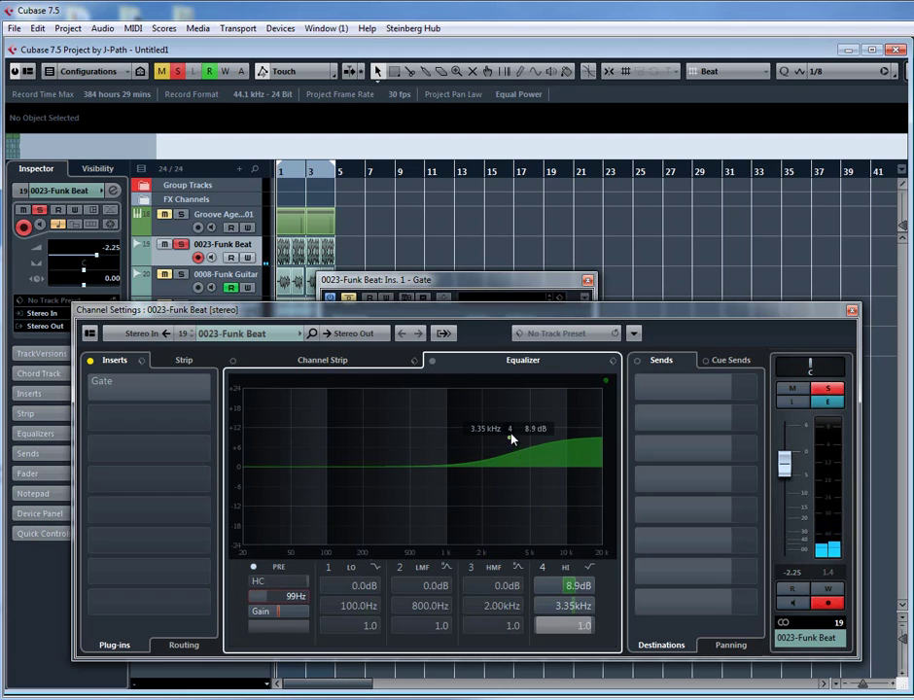
pyautogui.click(535, 569)
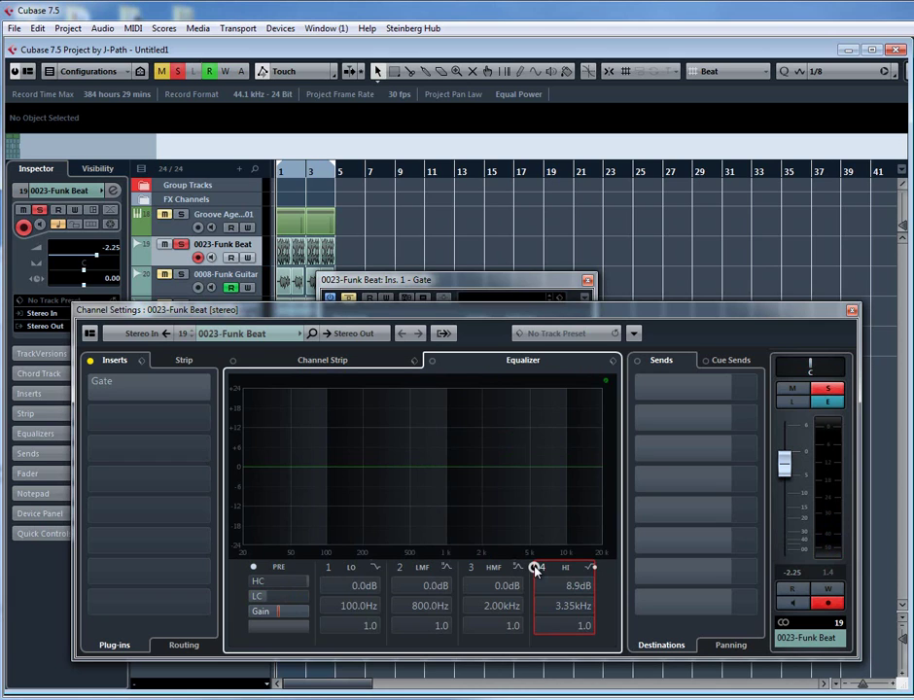
pyautogui.press('space')
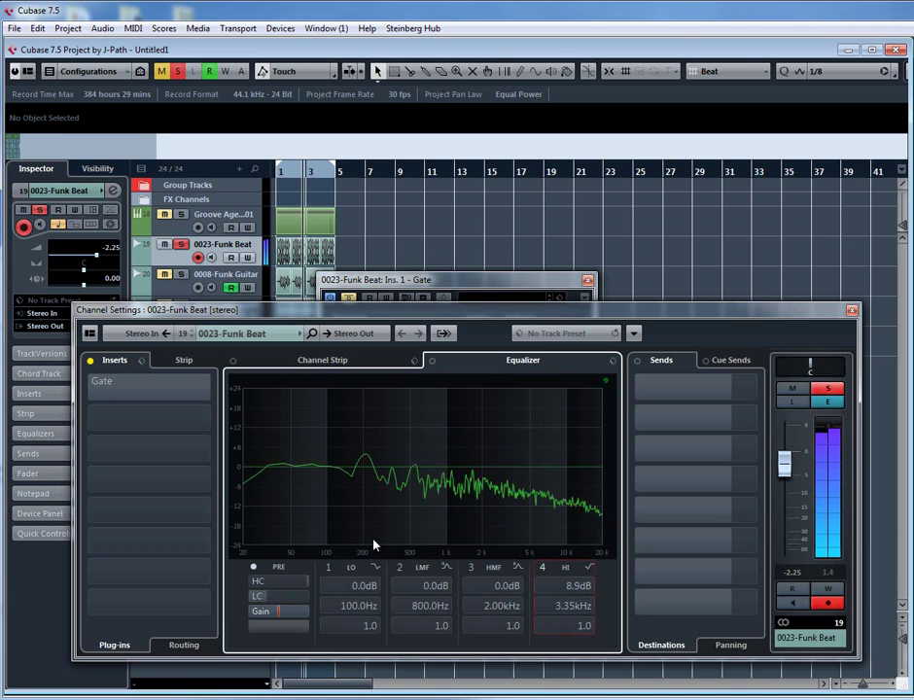
# Turn the low cut and EQ band 4 of the 0023-Funk Beat channel back on and take its Gate out of bypass.
pyautogui.click(255, 598)
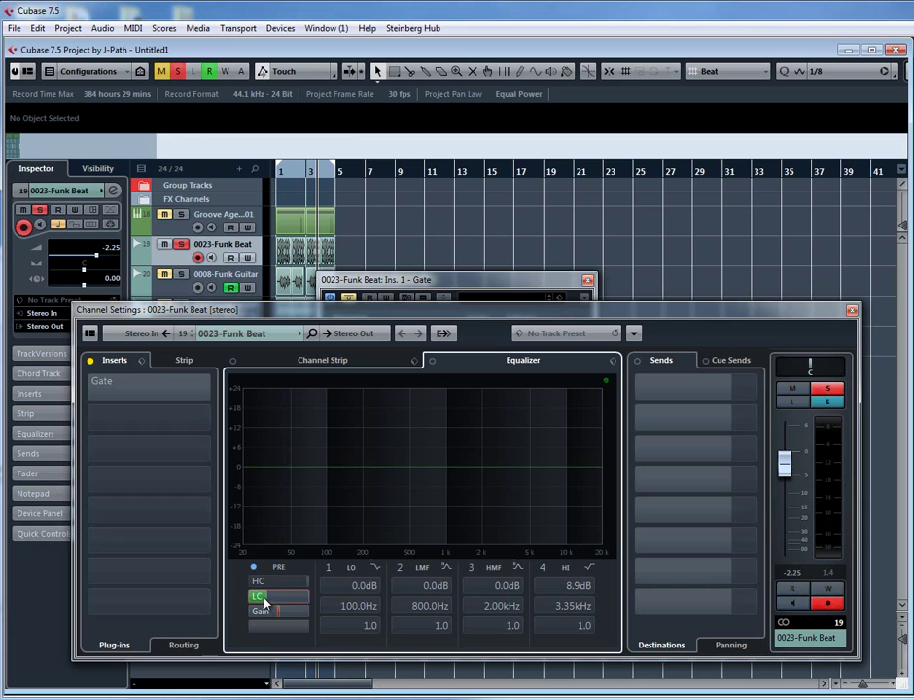
pyautogui.click(534, 568)
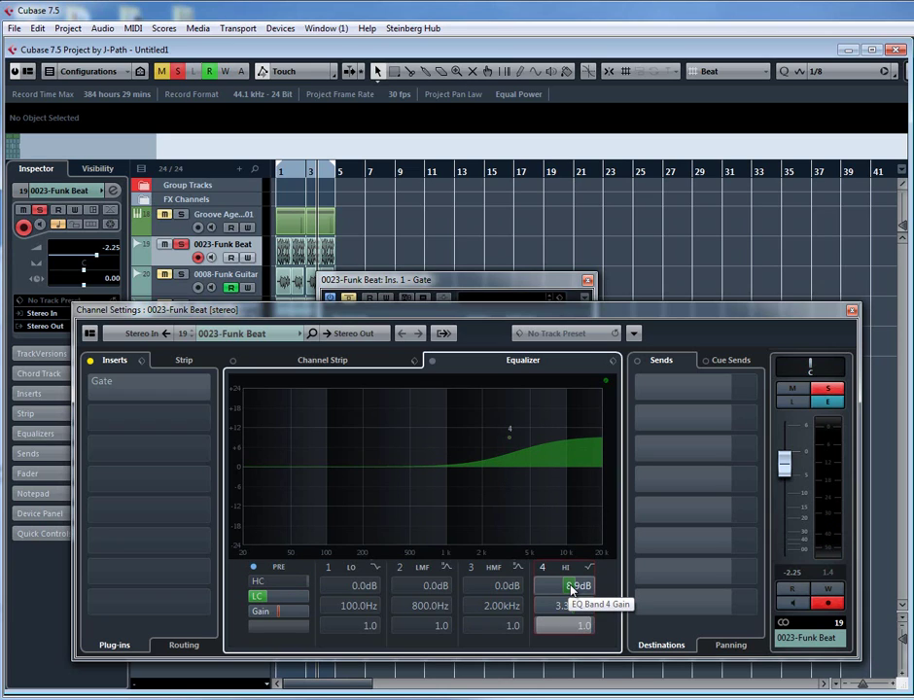
pyautogui.click(438, 284)
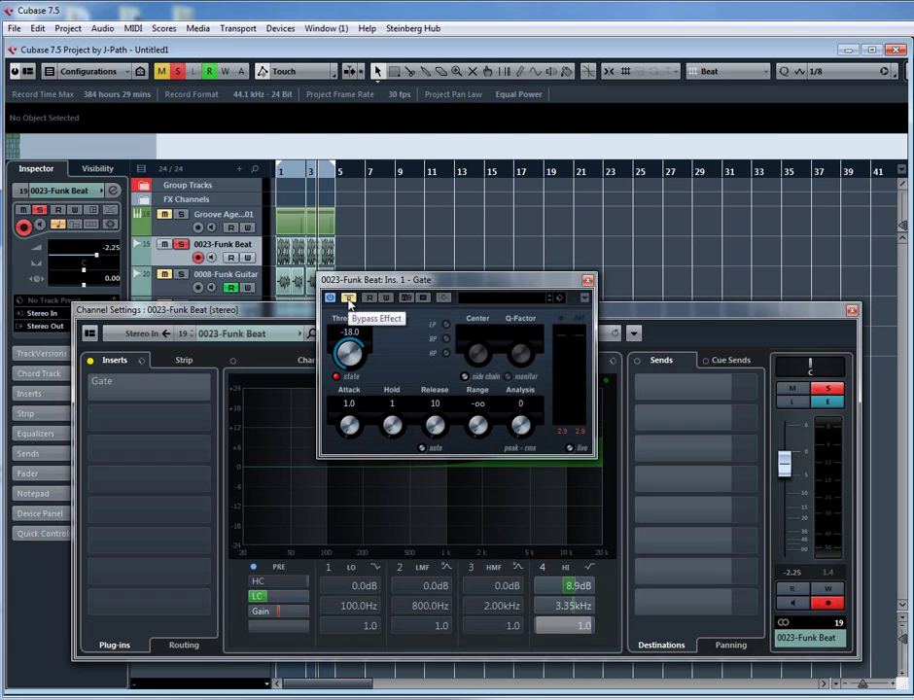
pyautogui.click(349, 301)
# Compare the playing loop with the Gate bypassed and active, stop playback, and close the Gate and channel settings windows.
pyautogui.press('space')
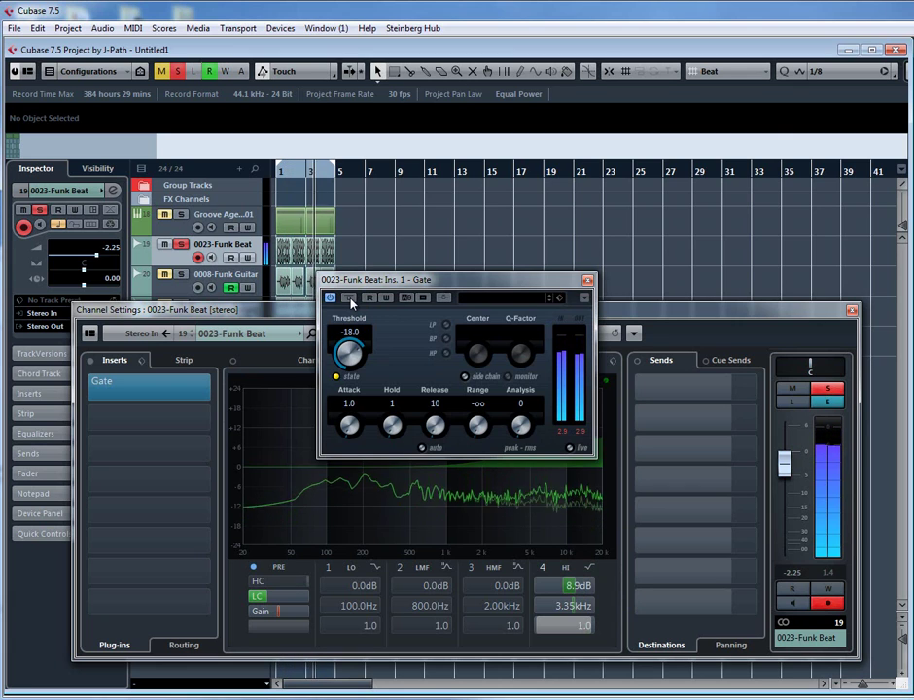
pyautogui.click(350, 300)
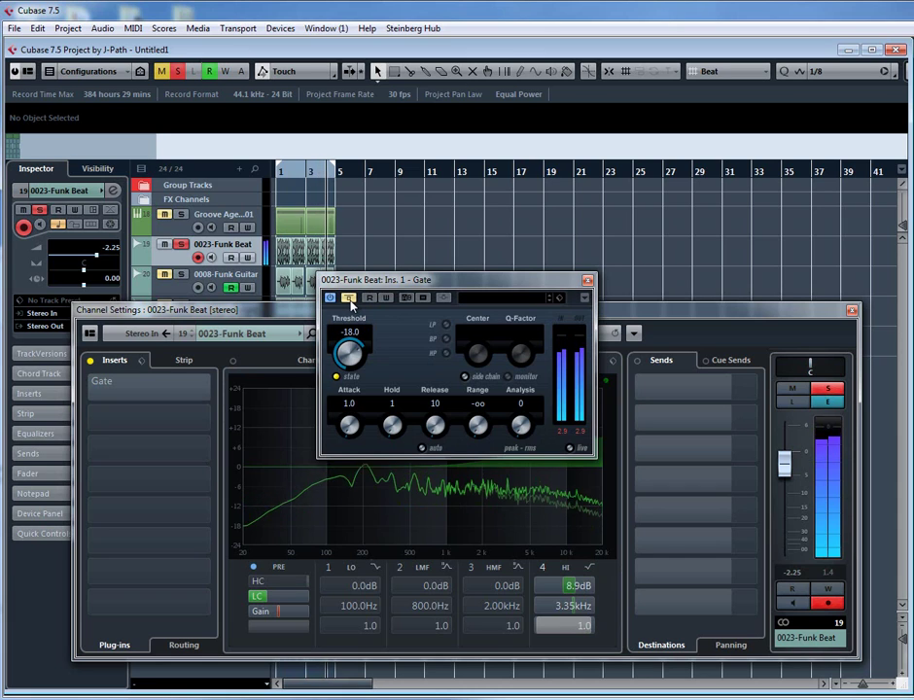
pyautogui.click(350, 299)
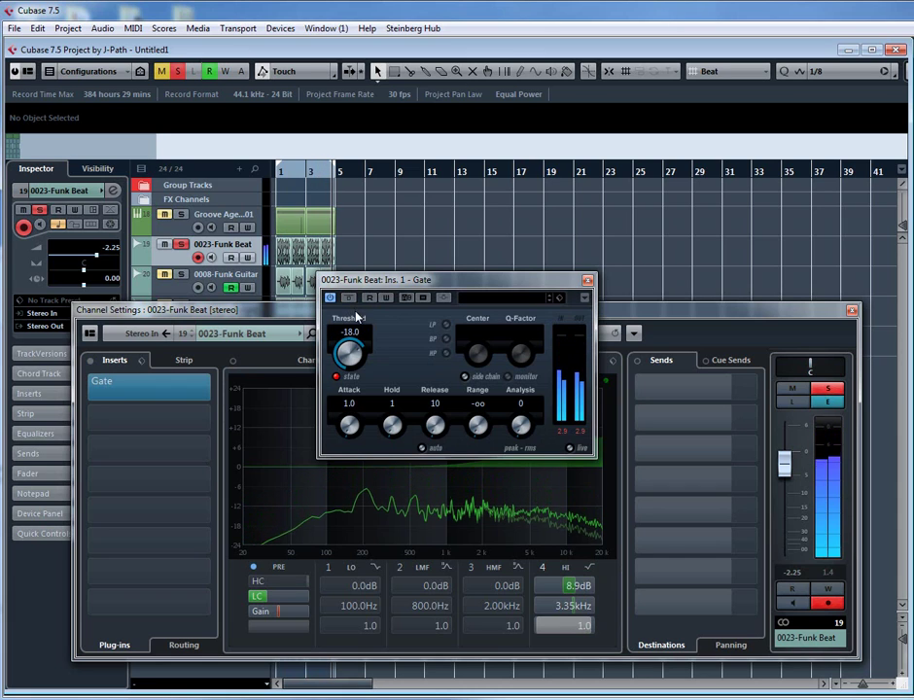
pyautogui.press('space')
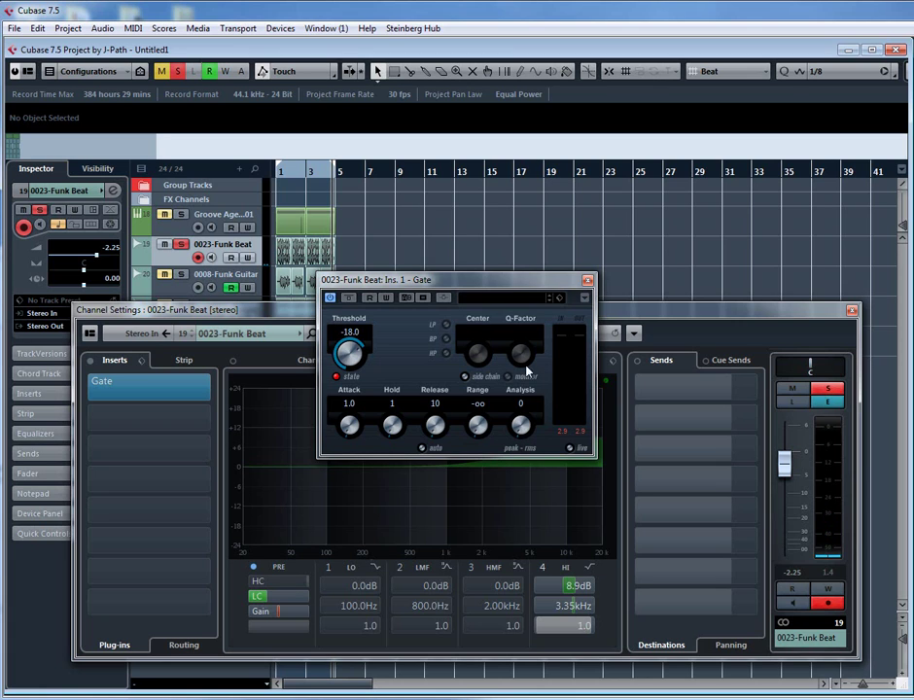
pyautogui.click(587, 280)
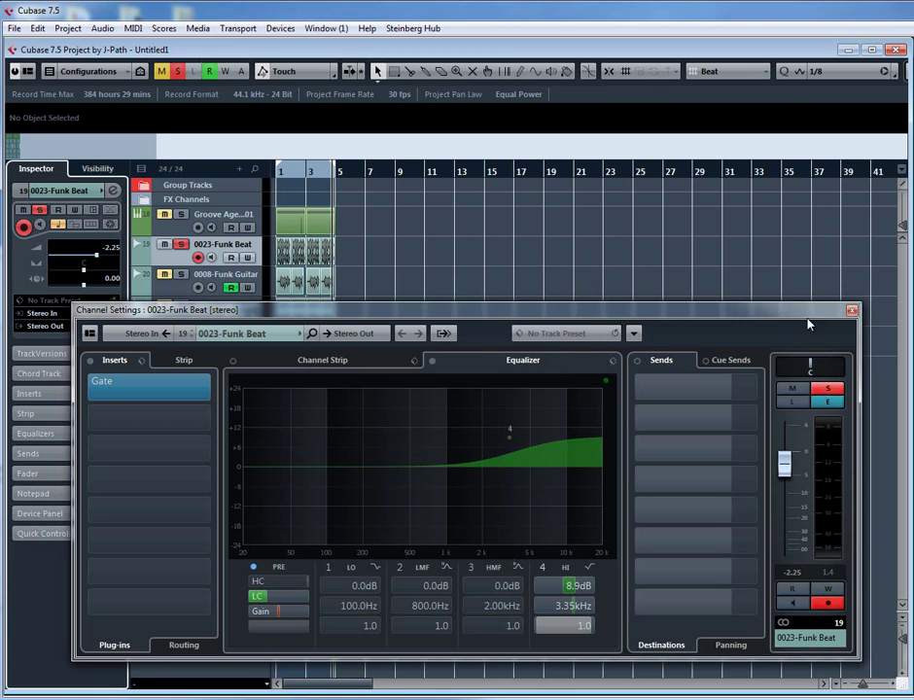
pyautogui.click(851, 310)
# Inspect the waveform of the 0023-Funk Beat clip in bar 2 in the Sample Editor, and close the editor.
pyautogui.press('h')
pyautogui.press('h')
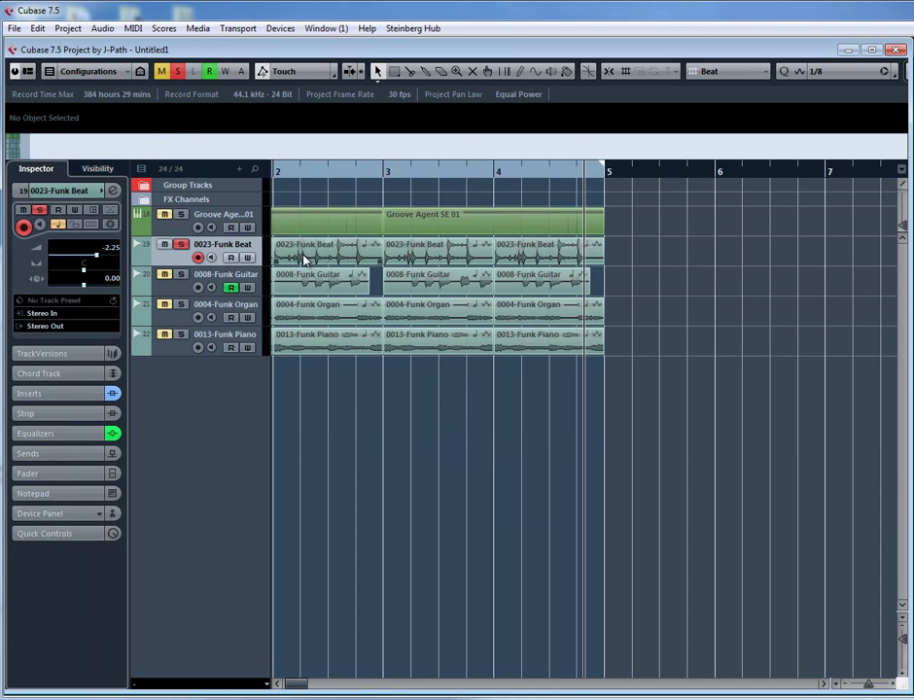
pyautogui.doubleClick(301, 257)
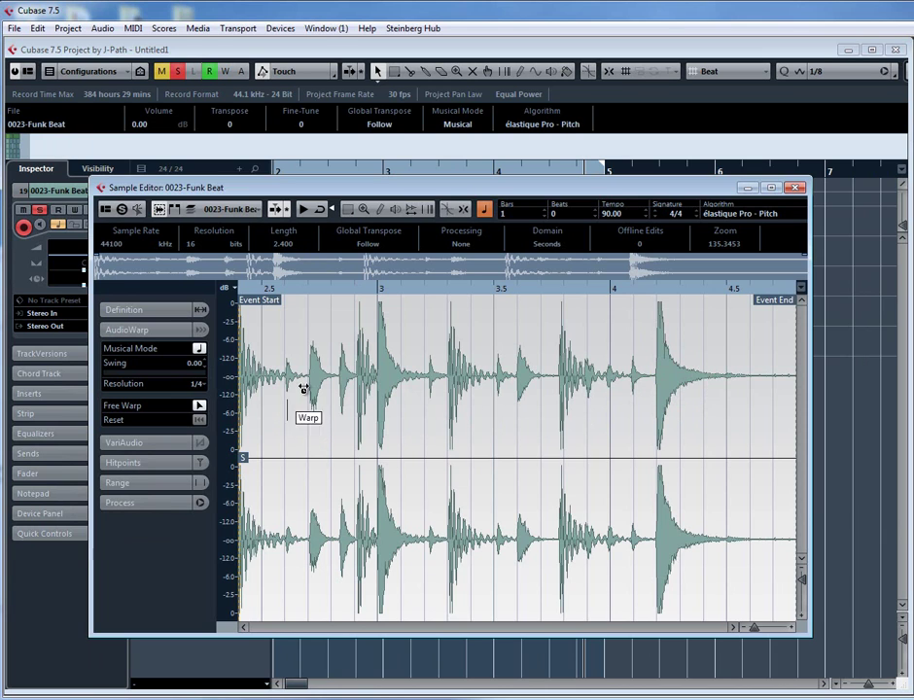
pyautogui.hotkey('ctrl', 'e')
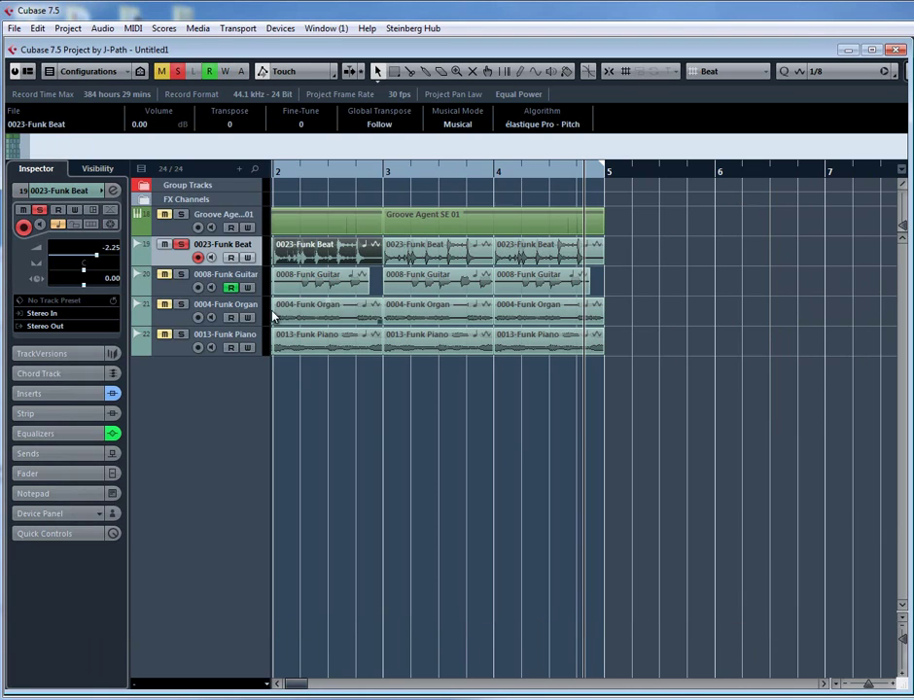
# Check the Gate settings from the 0023-Funk Beat track's inserts, and close the Gate window.
pyautogui.click(58, 393)
pyautogui.click(63, 273)
pyautogui.click(71, 282)
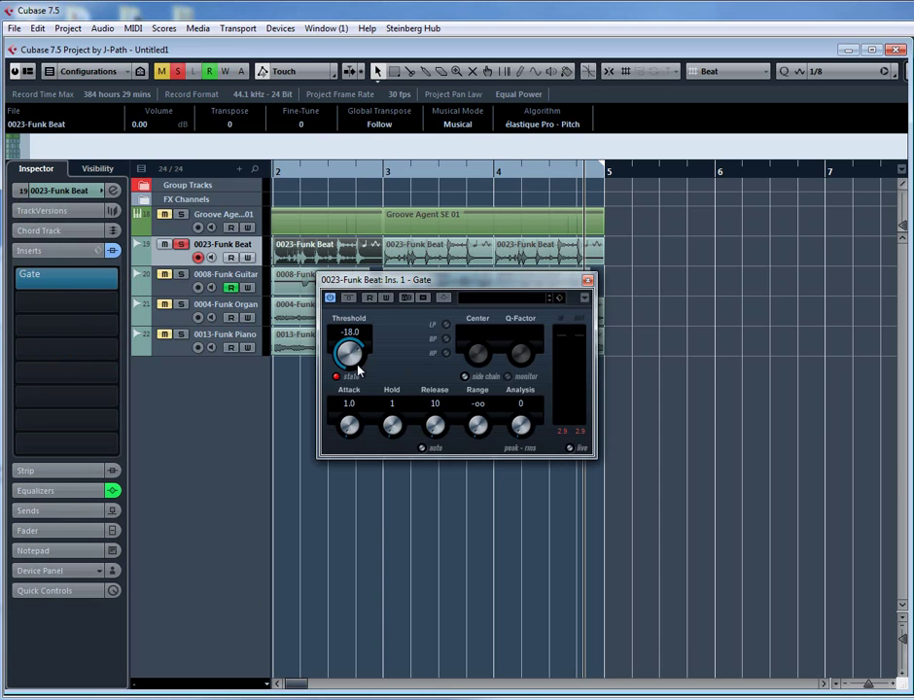
pyautogui.click(587, 280)
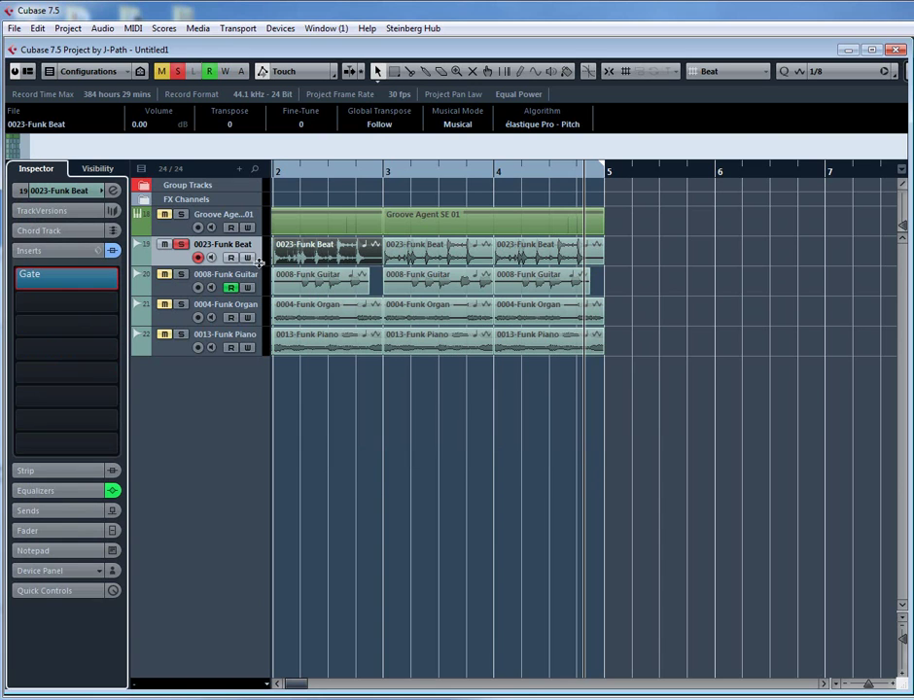
# Enlarge the 0023-Funk Beat track and examine the drum hits in its bar 4 clip up close.
pyautogui.moveTo(258, 268); pyautogui.dragTo(259, 331)
pyautogui.press('h')
pyautogui.press('h')
pyautogui.press('h')
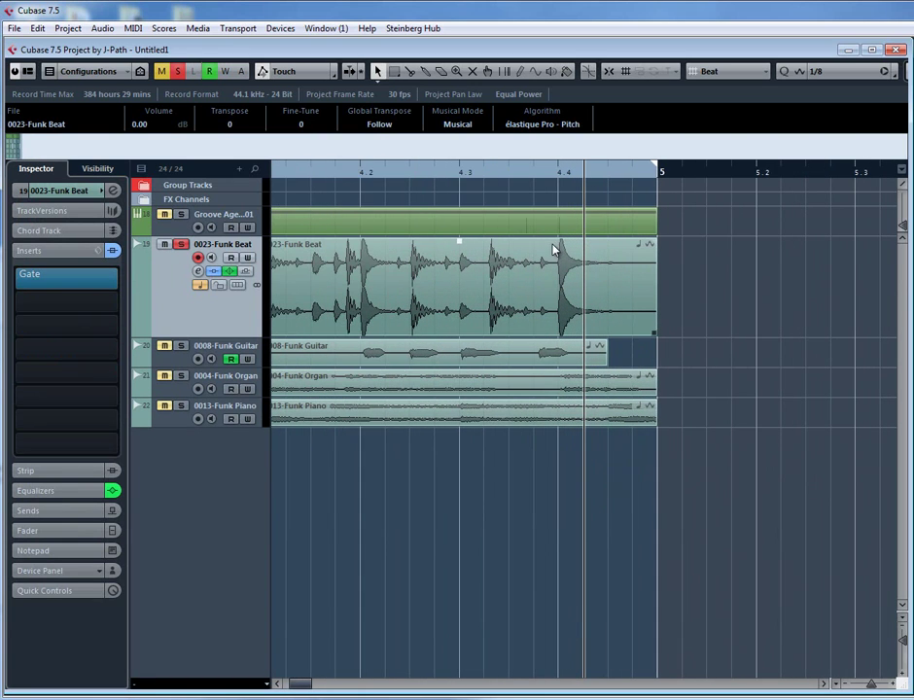
pyautogui.doubleClick(562, 247)
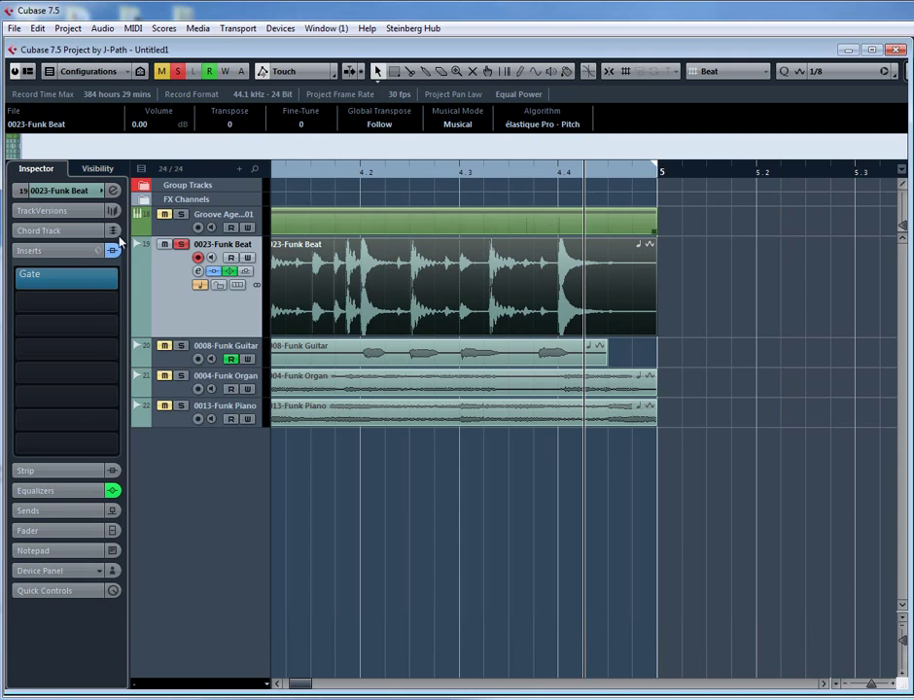
pyautogui.press('Return')
# Open the Gate on the 0023-Funk Beat channel and raise its threshold to -7.8 during playback.
pyautogui.click(113, 190)
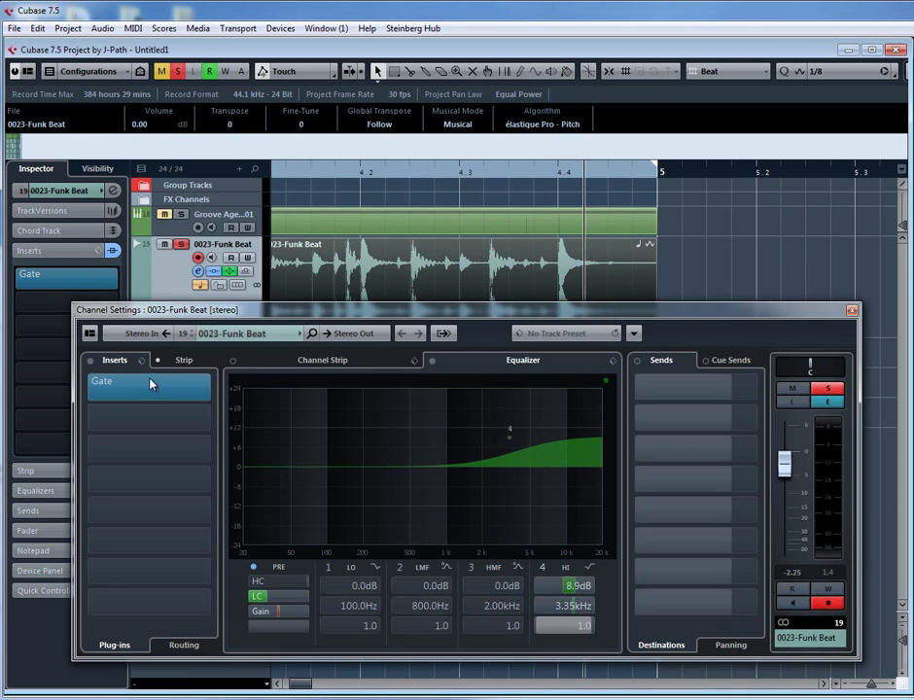
pyautogui.click(149, 380)
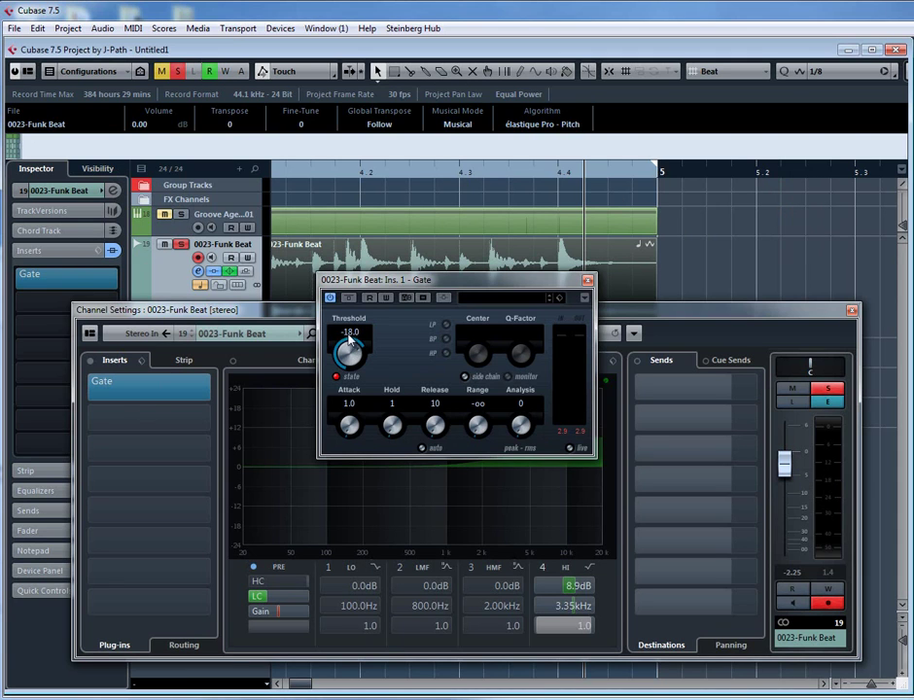
pyautogui.press('space')
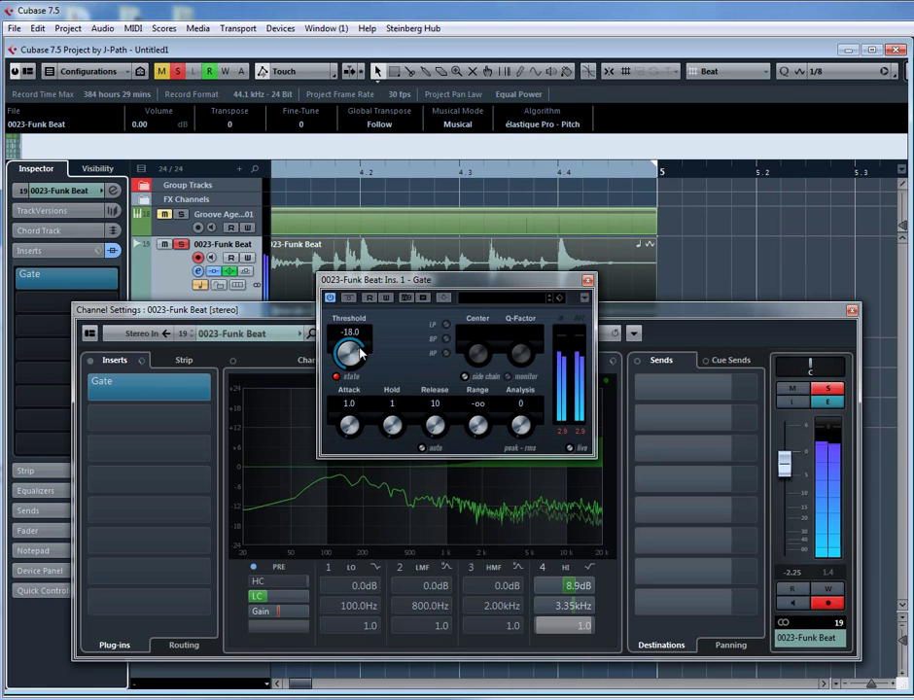
pyautogui.scroll(3, 350, 351)
pyautogui.scroll(6, 361, 354)
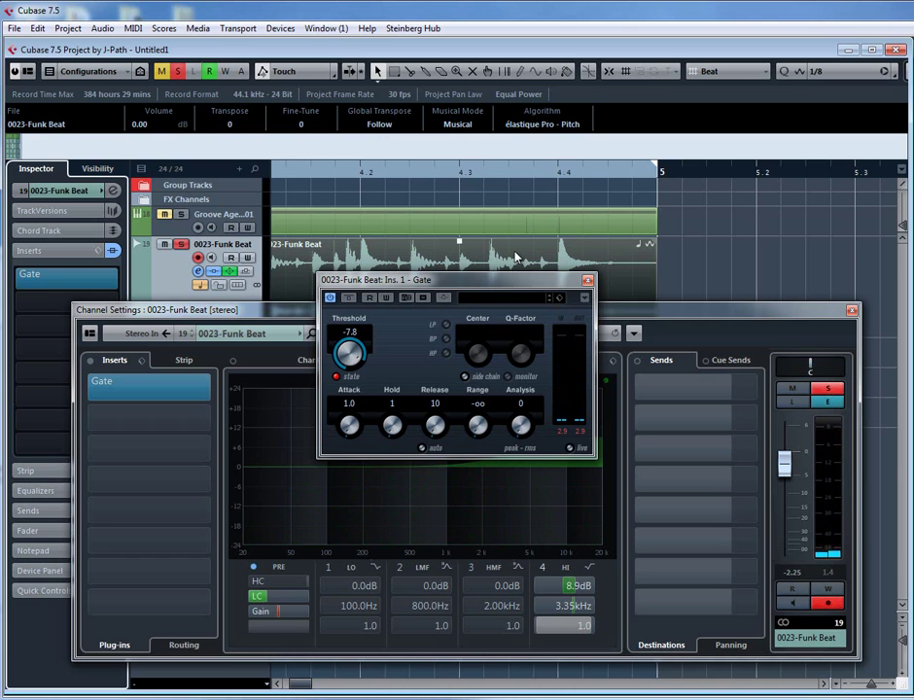
# Show the clip in the Sample Editor above the channel settings and Gate, set the Gate threshold to -20.0, and play the loop.
pyautogui.hotkey('ctrl', 'e')
pyautogui.moveTo(641, 317); pyautogui.dragTo(629, 541)
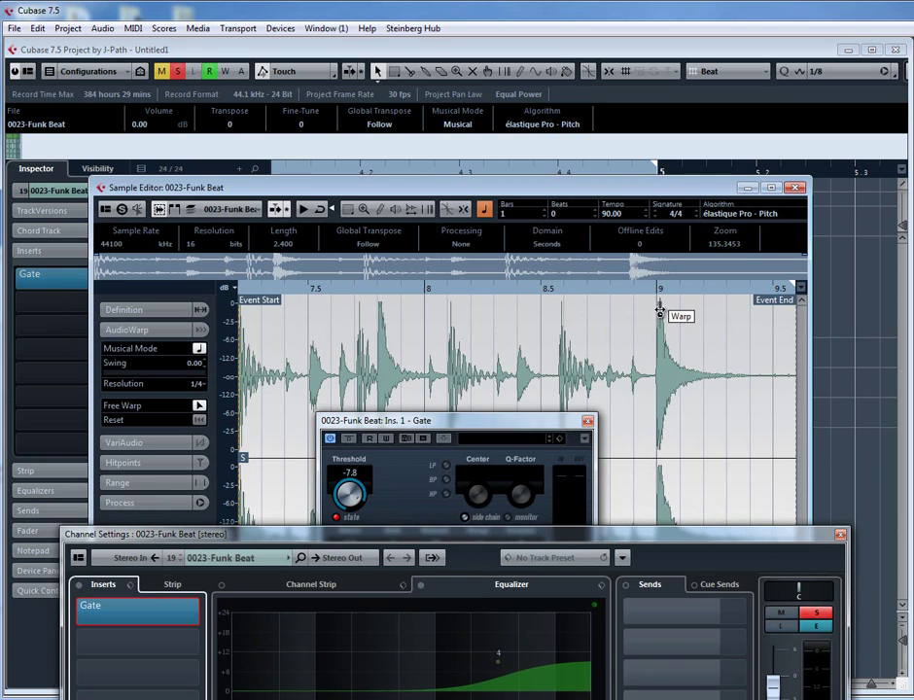
pyautogui.moveTo(510, 424); pyautogui.dragTo(515, 396)
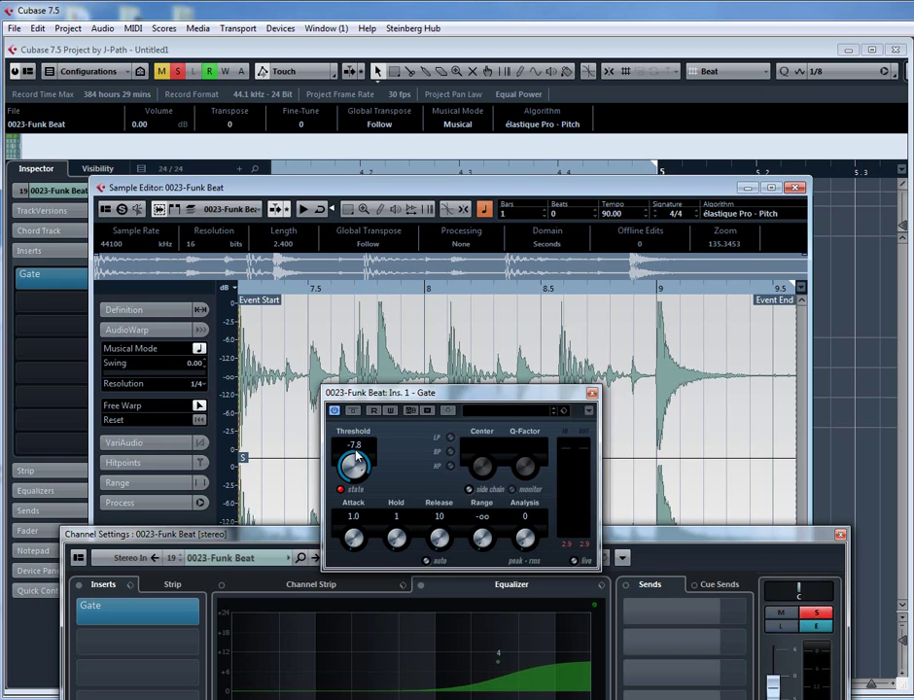
pyautogui.moveTo(355, 453)
pyautogui.mouseDown()
pyautogui.moveTo(372, 480)
pyautogui.moveTo(365, 472)
pyautogui.mouseUp()
pyautogui.press('space')
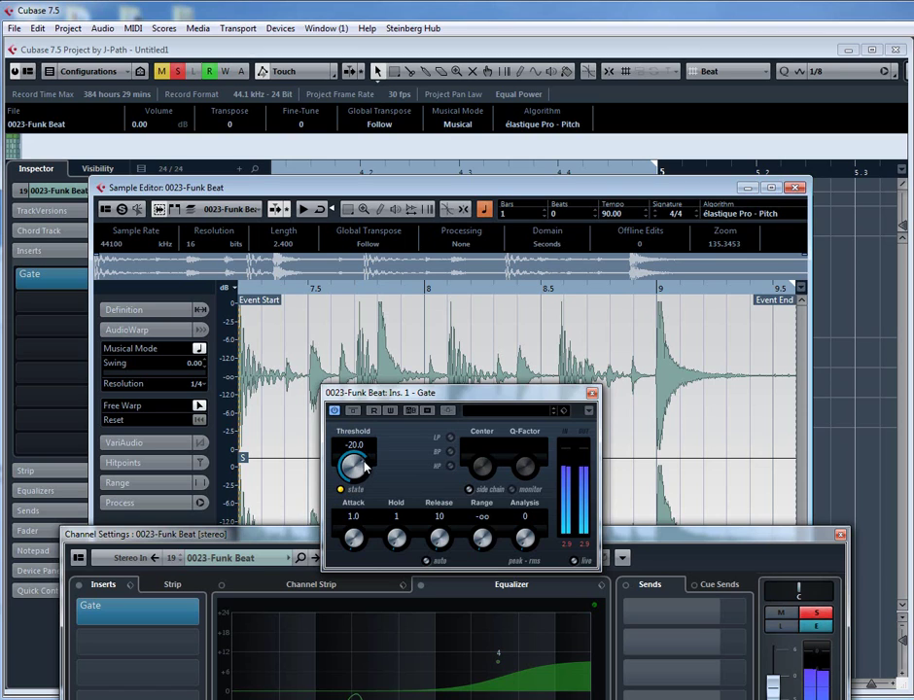
# Try a Gate threshold of -15.4 on the loop, and return it to -20.0.
pyautogui.scroll(5, 364, 469)
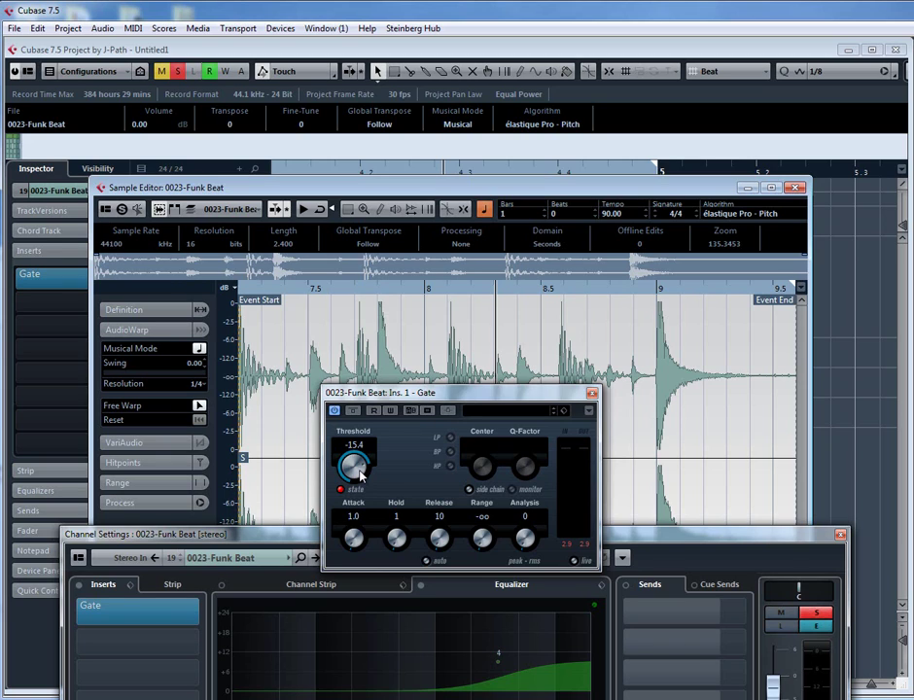
pyautogui.scroll(-1, 359, 474)
pyautogui.scroll(-3, 356, 474)
pyautogui.scroll(-5, 355, 463)
pyautogui.moveTo(355, 464)
pyautogui.mouseDown()
pyautogui.moveTo(346, 465)
pyautogui.moveTo(368, 466)
pyautogui.mouseUp()
# Try a different Gate range and an Analysis of 100, and return Analysis to 0.
pyautogui.moveTo(476, 546)
pyautogui.mouseDown()
pyautogui.moveTo(477, 515)
pyautogui.moveTo(477, 524)
pyautogui.mouseUp()
pyautogui.moveTo(492, 542); pyautogui.dragTo(520, 557)
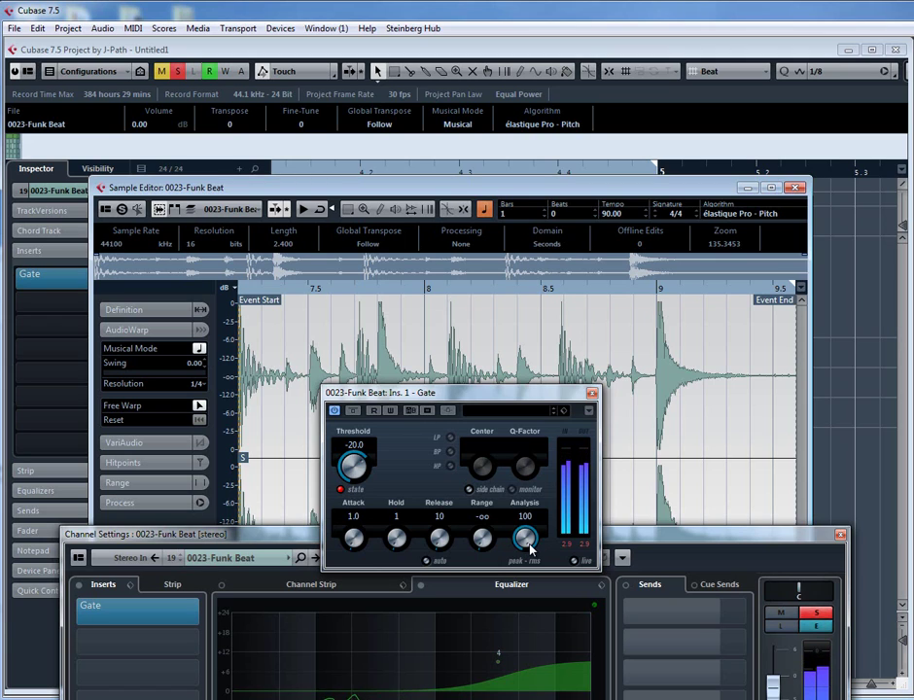
pyautogui.moveTo(530, 550); pyautogui.dragTo(478, 523)
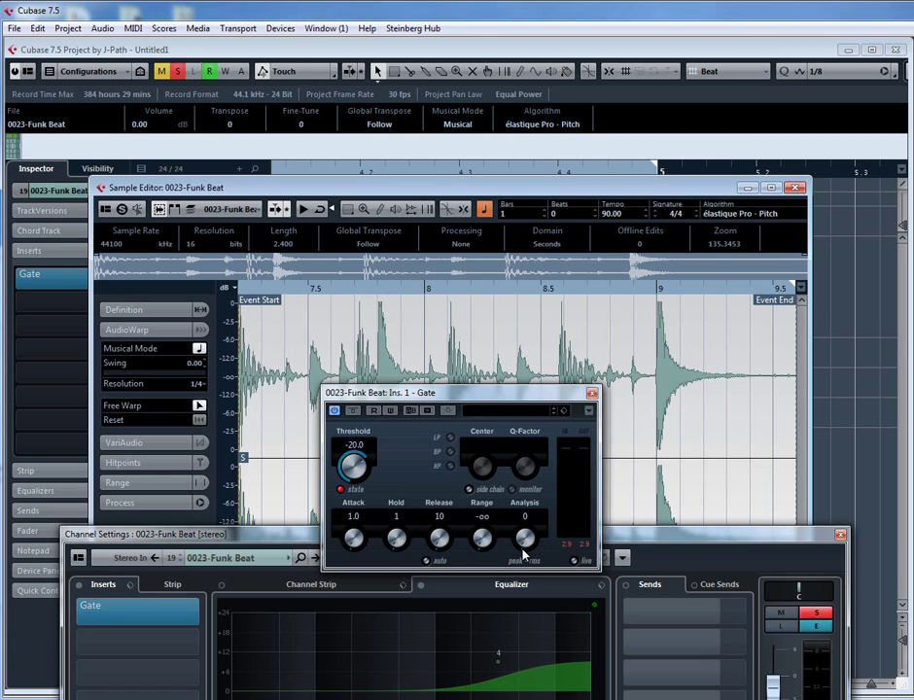
pyautogui.moveTo(526, 546)
pyautogui.mouseDown()
pyautogui.moveTo(516, 546)
pyautogui.moveTo(543, 535)
pyautogui.moveTo(518, 565)
pyautogui.mouseUp()
# Try a Gate attack of 349.7 and release of 454, comparing the loop with the Gate bypassed and active.
pyautogui.moveTo(440, 546); pyautogui.dragTo(440, 536)
pyautogui.moveTo(352, 539); pyautogui.dragTo(421, 565)
pyautogui.moveTo(353, 540); pyautogui.dragTo(347, 541)
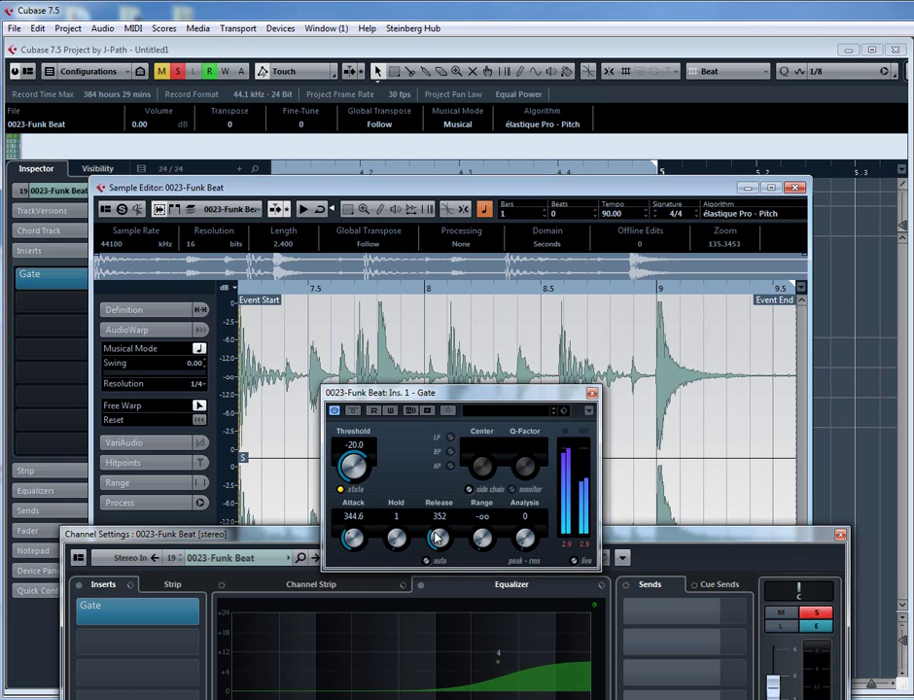
pyautogui.moveTo(439, 539); pyautogui.dragTo(438, 534)
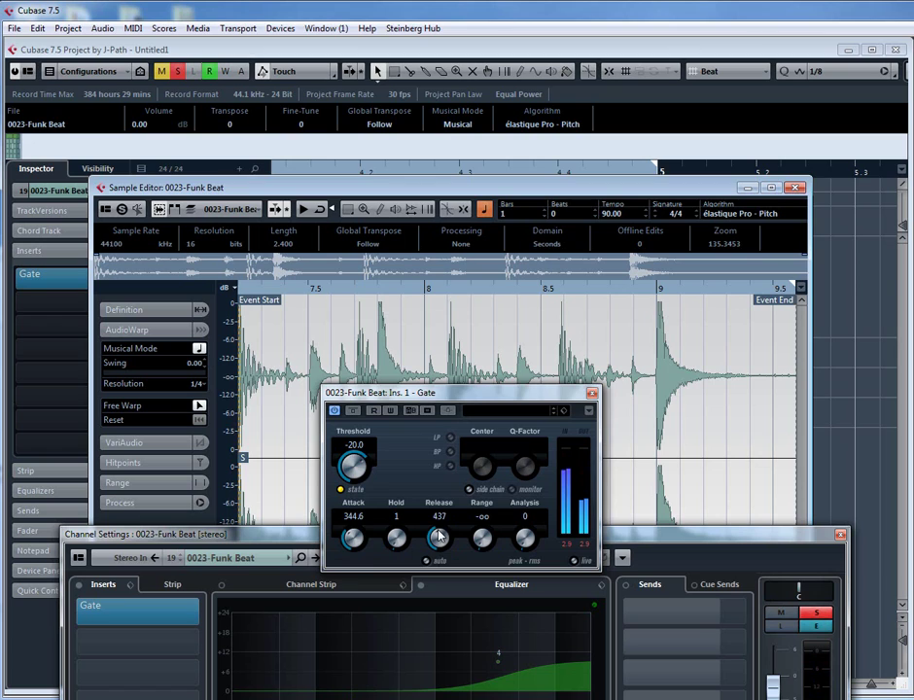
pyautogui.click(353, 409)
pyautogui.click(352, 410)
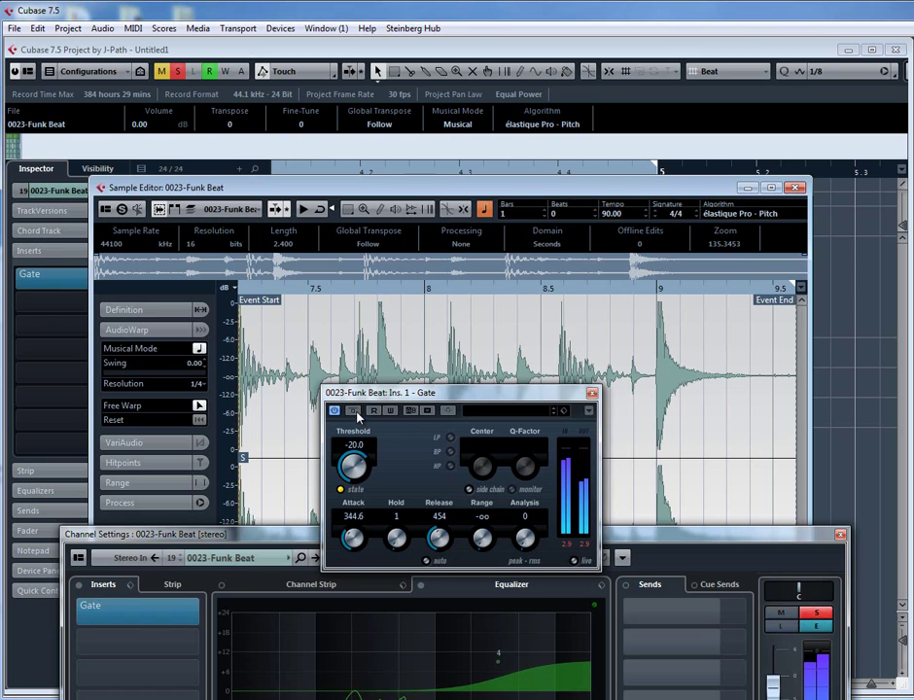
pyautogui.moveTo(342, 525)
pyautogui.mouseDown()
pyautogui.moveTo(353, 560)
pyautogui.moveTo(353, 538)
pyautogui.mouseUp()
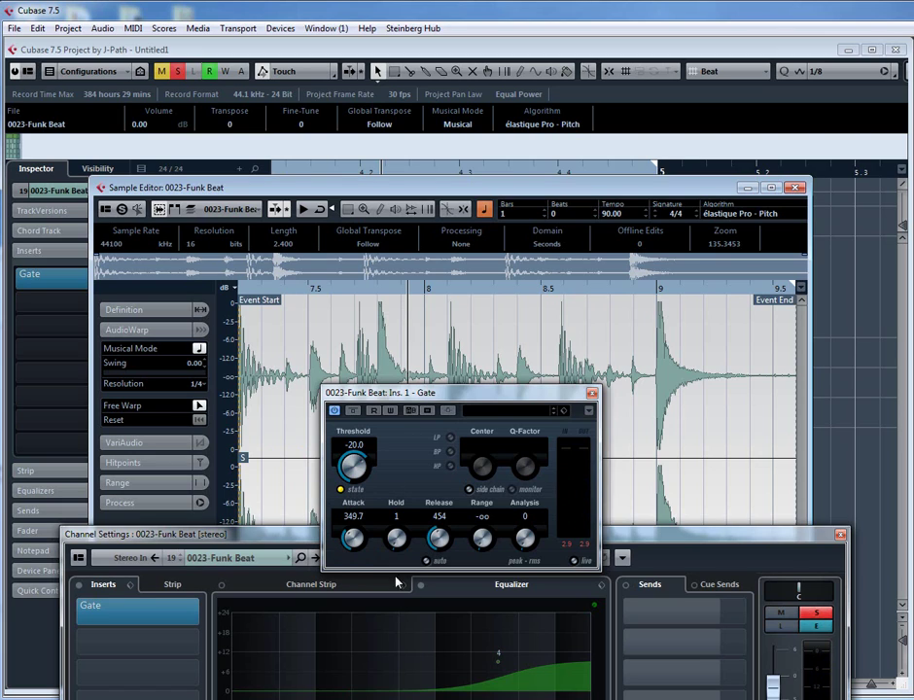
# Close the Gate, the channel settings and the Sample Editor.
pyautogui.click(592, 393)
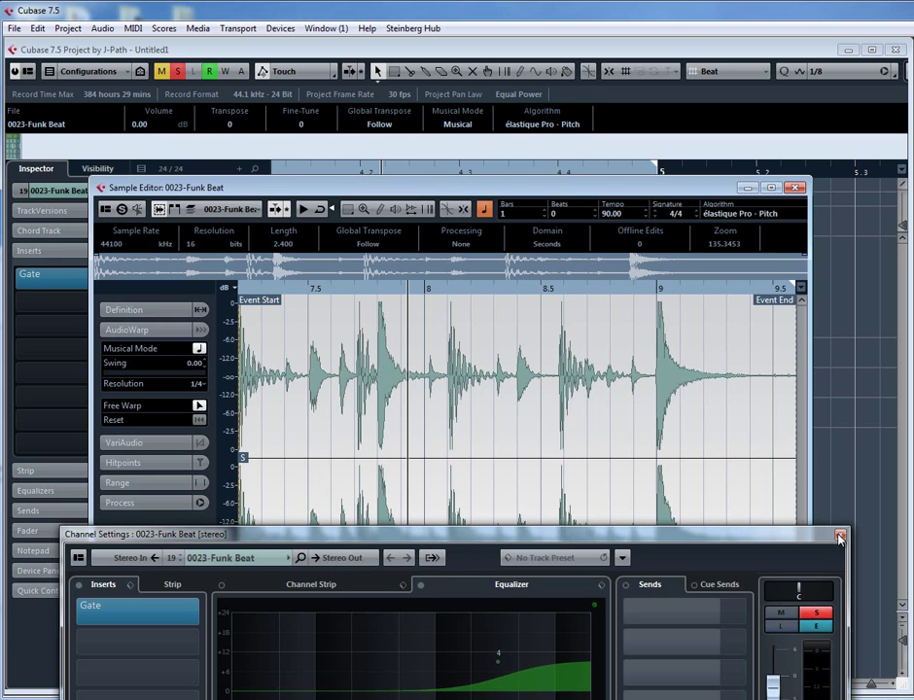
pyautogui.click(839, 534)
pyautogui.click(795, 188)
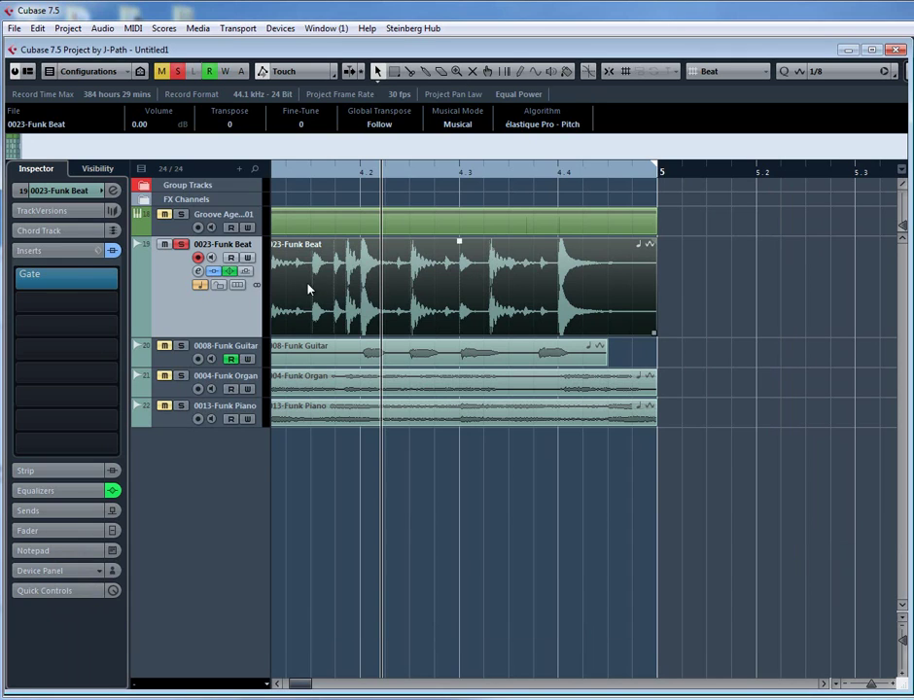
# Set the 0023-Funk Beat Gate to attack 0.1, release 10 and threshold -20.9, and close the Gate window.
pyautogui.click(78, 275)
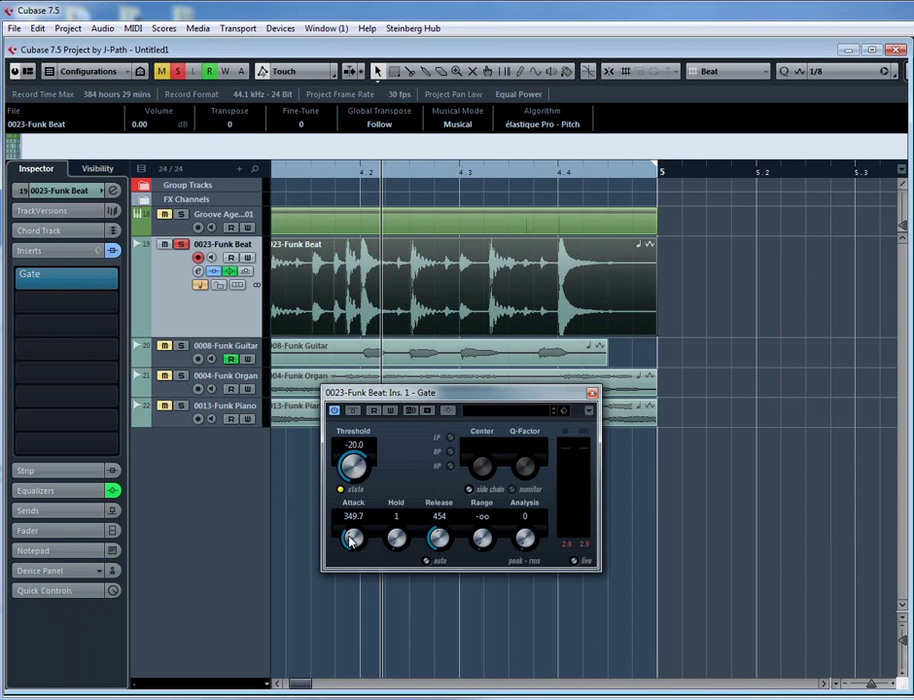
pyautogui.moveTo(351, 541); pyautogui.dragTo(351, 567)
pyautogui.moveTo(439, 542); pyautogui.dragTo(423, 556)
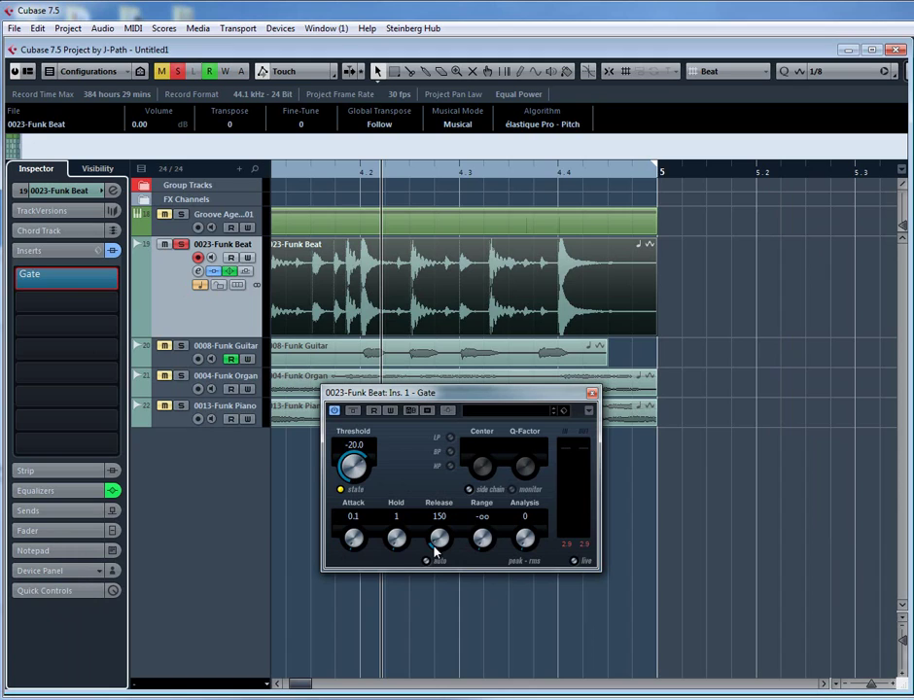
pyautogui.moveTo(434, 552); pyautogui.dragTo(436, 571)
pyautogui.press('space')
pyautogui.scroll(-1, 354, 470)
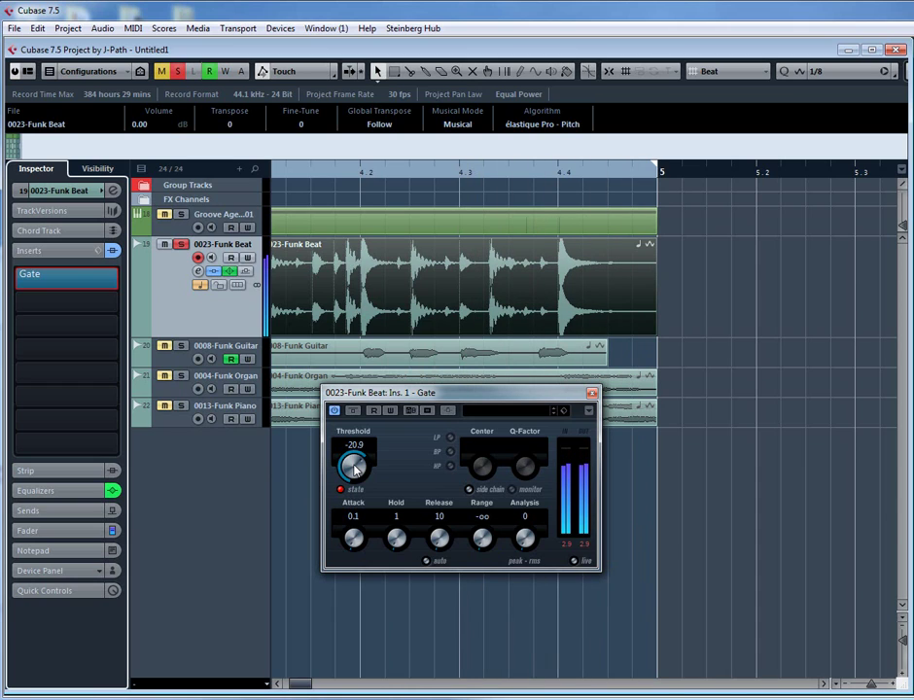
pyautogui.click(592, 394)
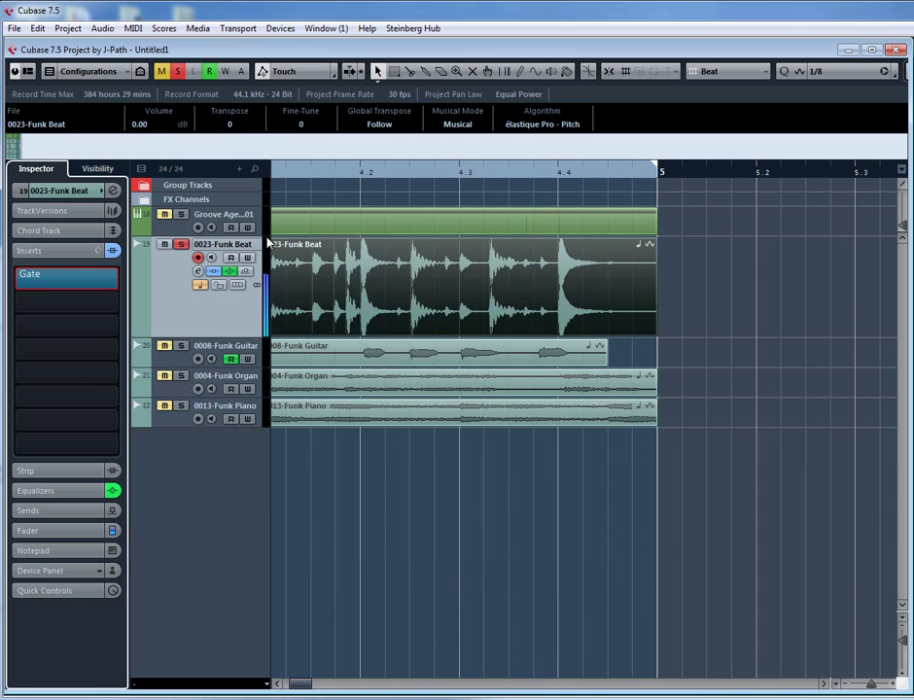
# Enlarge and solo the Groove Agent SE 01 track, check its channel settings, and close them.
pyautogui.moveTo(195, 236); pyautogui.dragTo(196, 273)
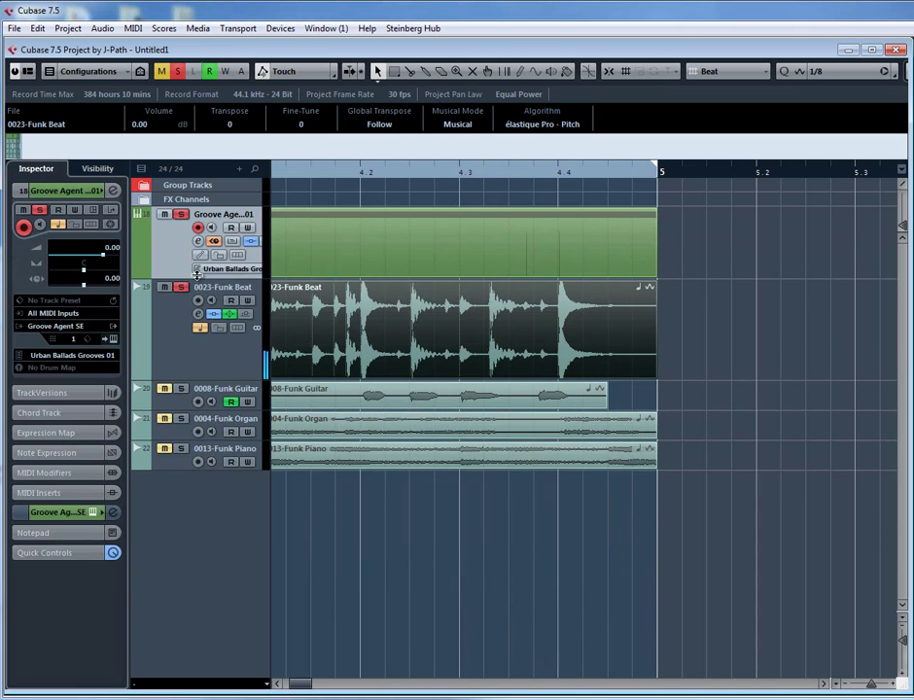
pyautogui.click(115, 192)
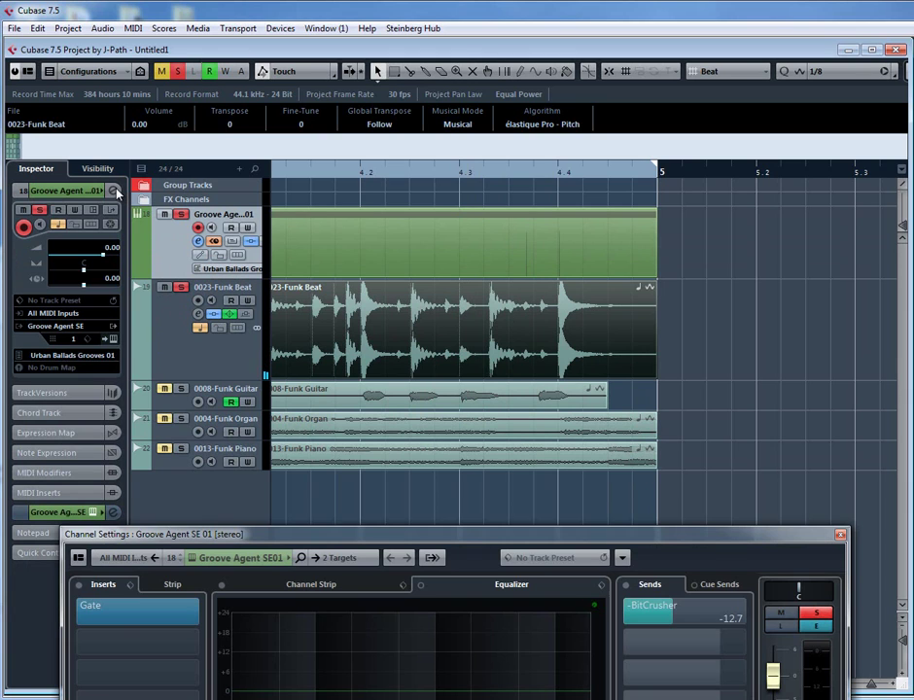
pyautogui.moveTo(491, 534); pyautogui.dragTo(491, 332)
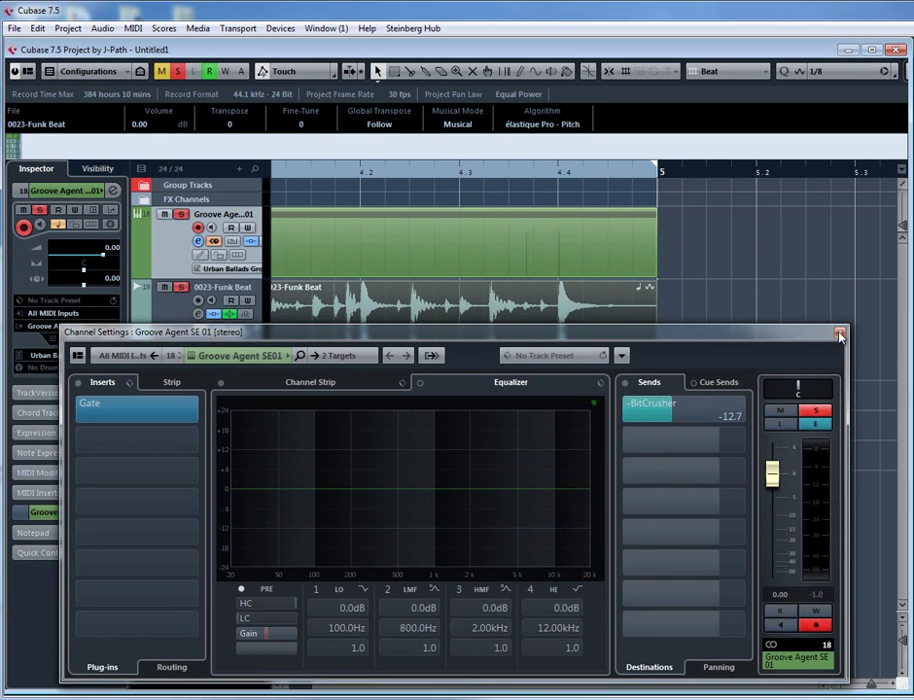
pyautogui.click(879, 347)
pyautogui.click(841, 335)
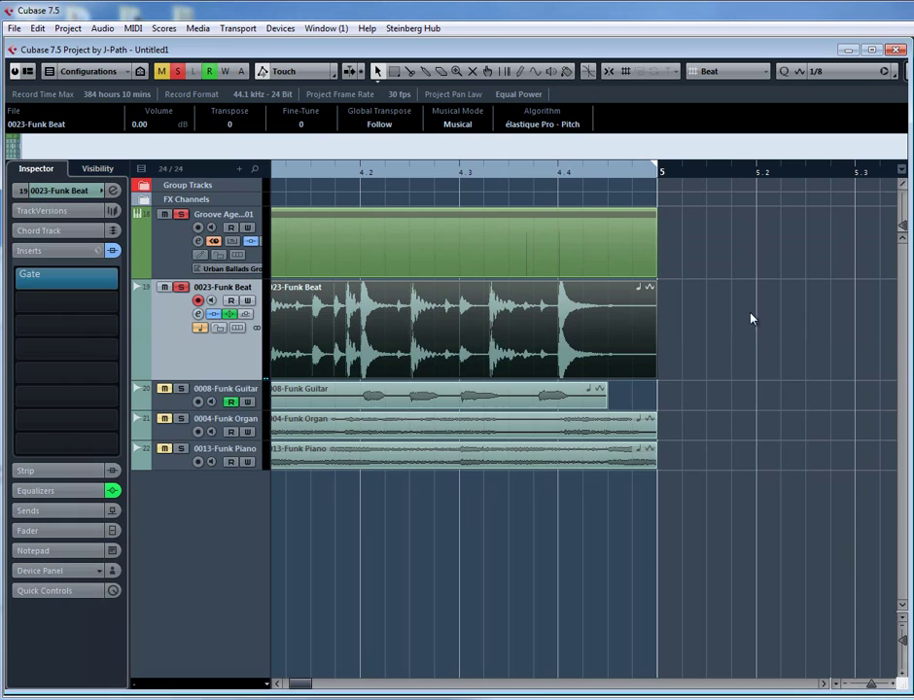
# Lower the Groove Agent SE 01 track's volume to -4.60 during playback, and take the 0023-Funk Beat track off solo.
pyautogui.click(158, 258)
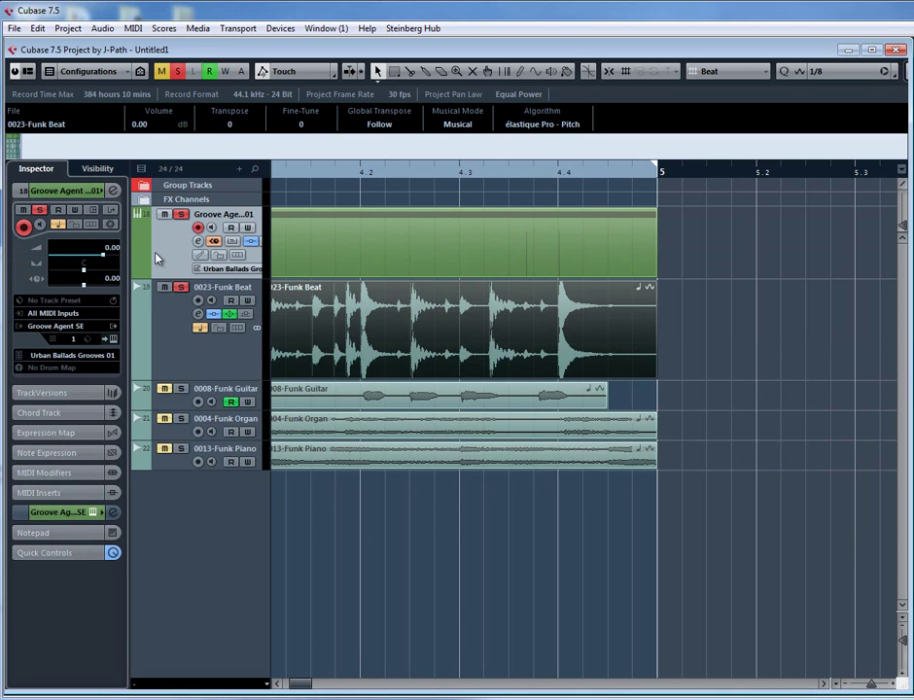
pyautogui.press('g')
pyautogui.press('g')
pyautogui.press('g')
pyautogui.press('g')
pyautogui.press('g')
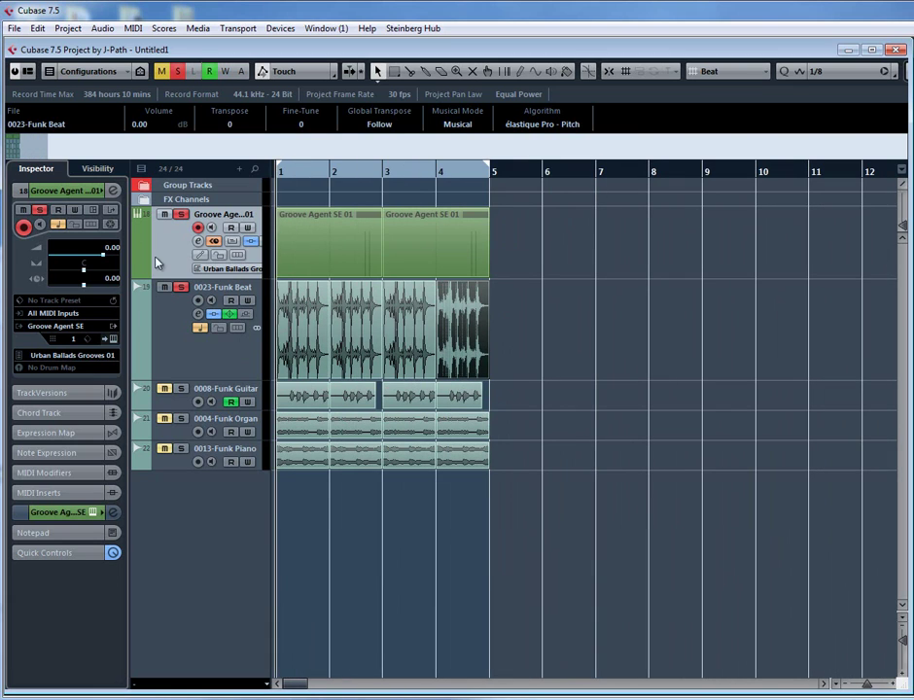
pyautogui.press('space')
pyautogui.scroll(-2, 118, 254)
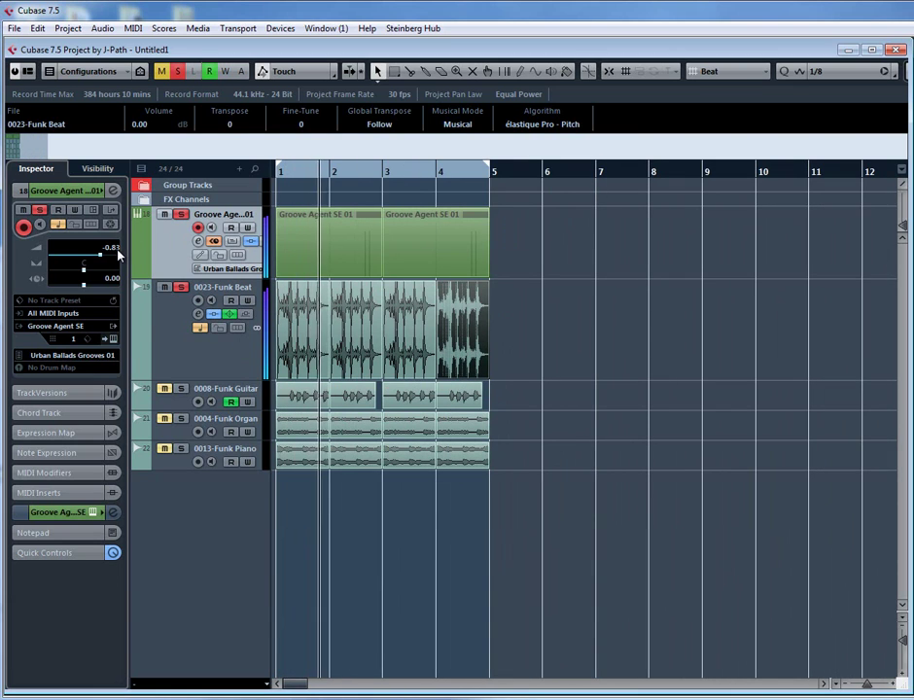
pyautogui.scroll(-3, 118, 254)
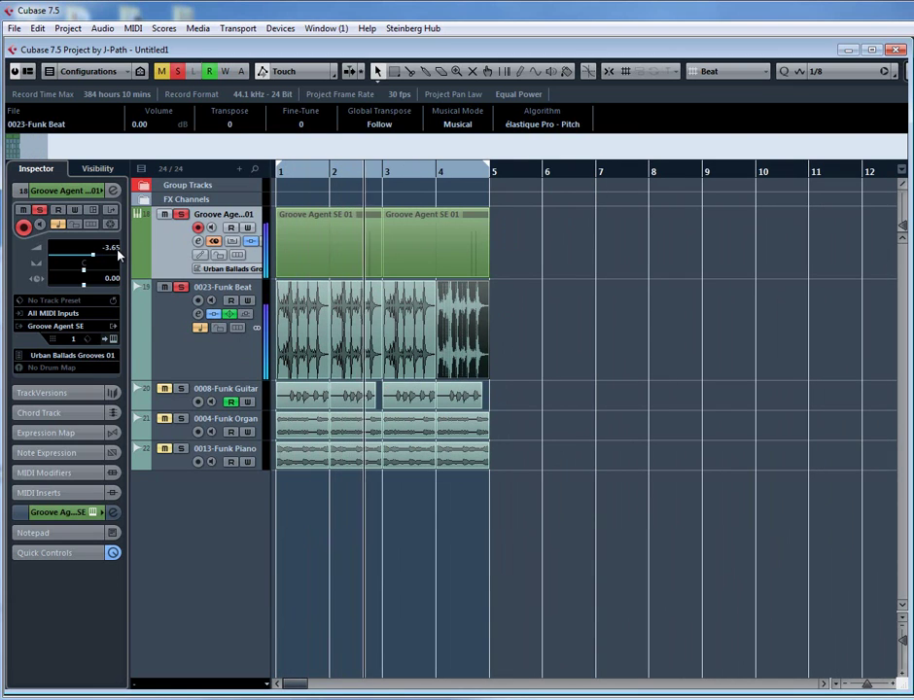
pyautogui.scroll(-1, 118, 254)
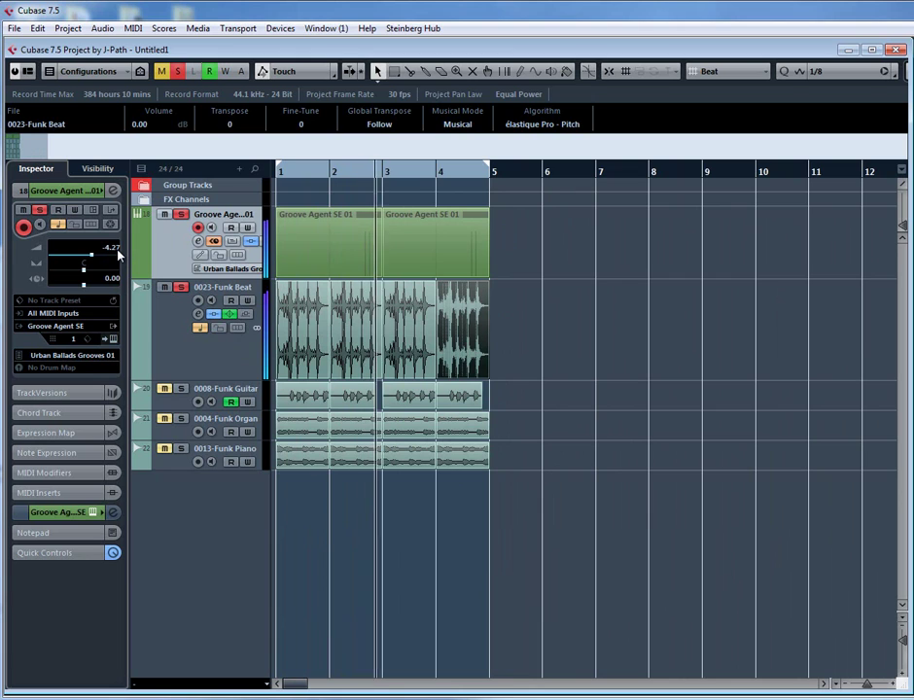
pyautogui.click(181, 288)
# Open the Gate on the Groove Agent SE 01 channel and compare the playing drums with it bypassed and active.
pyautogui.click(113, 191)
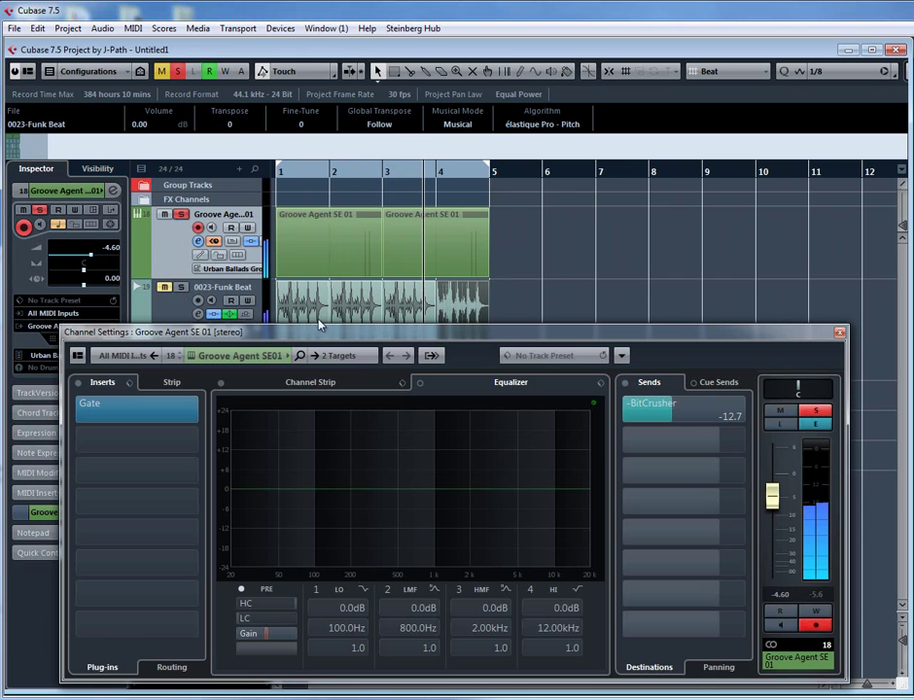
pyautogui.click(143, 403)
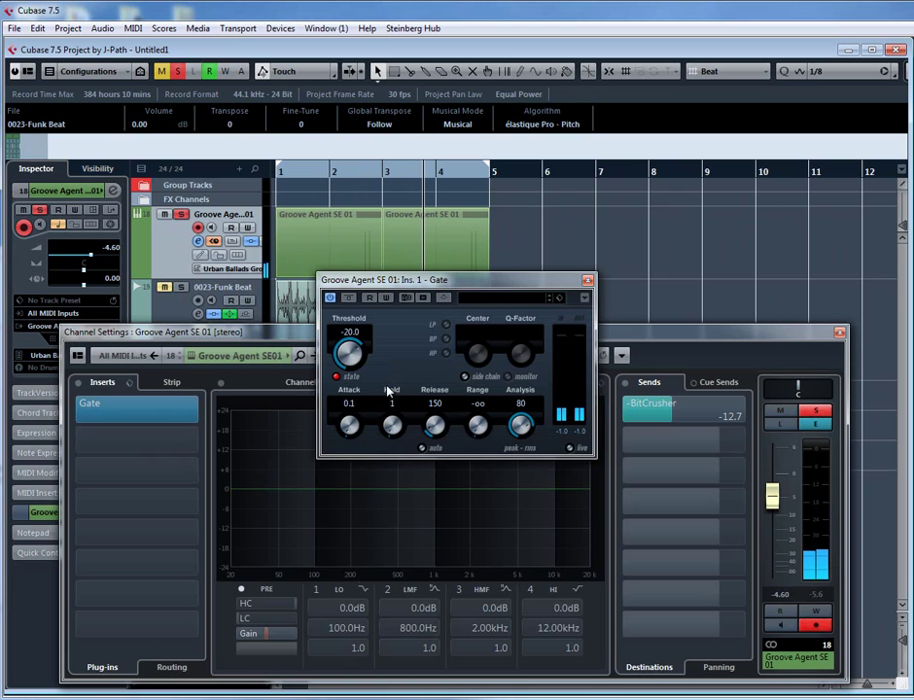
pyautogui.click(348, 300)
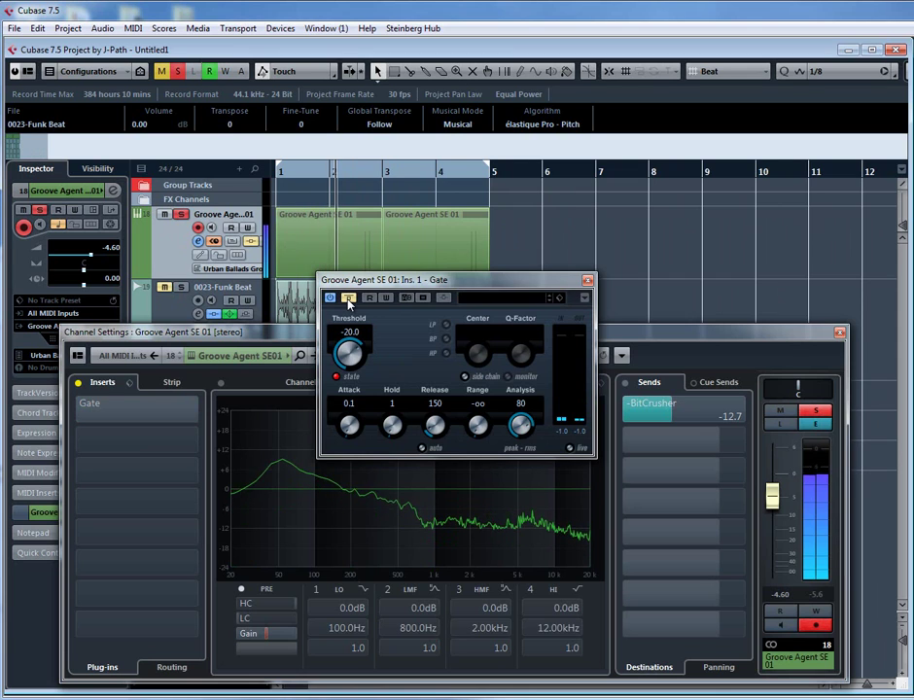
pyautogui.click(348, 301)
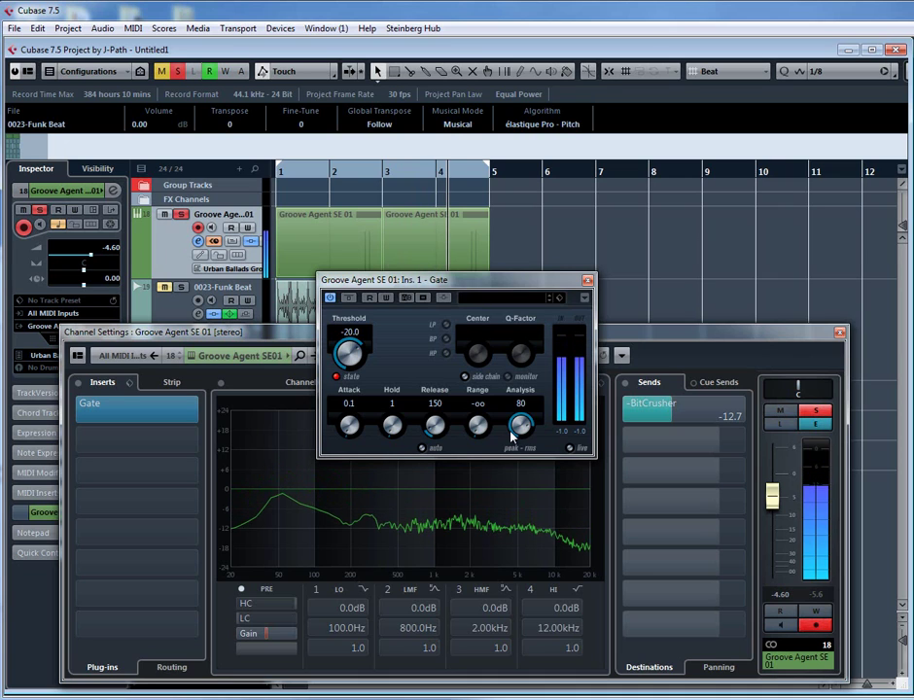
# Set the Groove Agent SE 01 Gate's Analysis to 0 and its release to 11.
pyautogui.moveTo(511, 430); pyautogui.dragTo(513, 486)
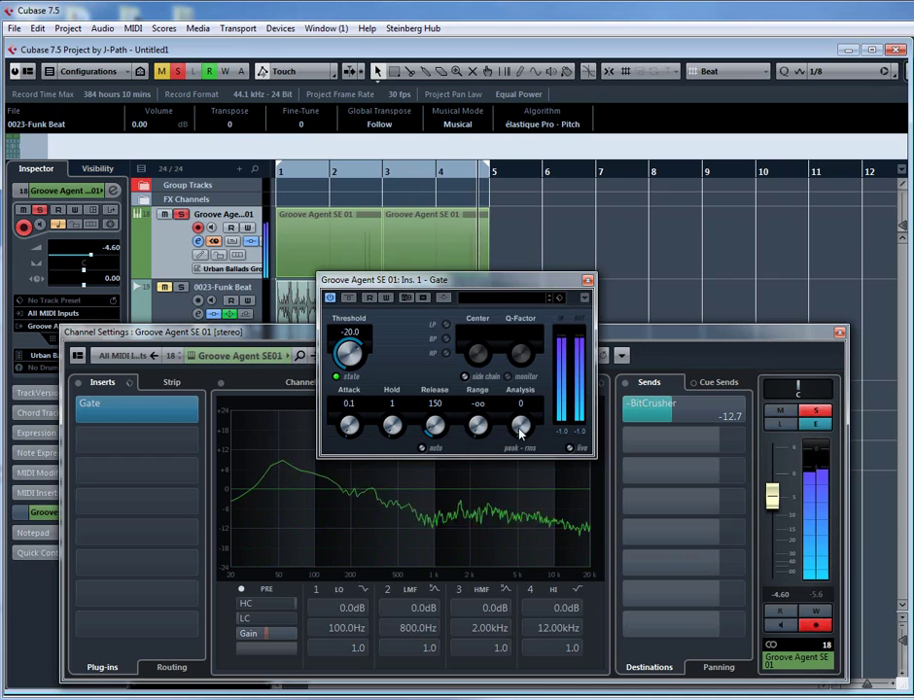
pyautogui.scroll(-10, 435, 425)
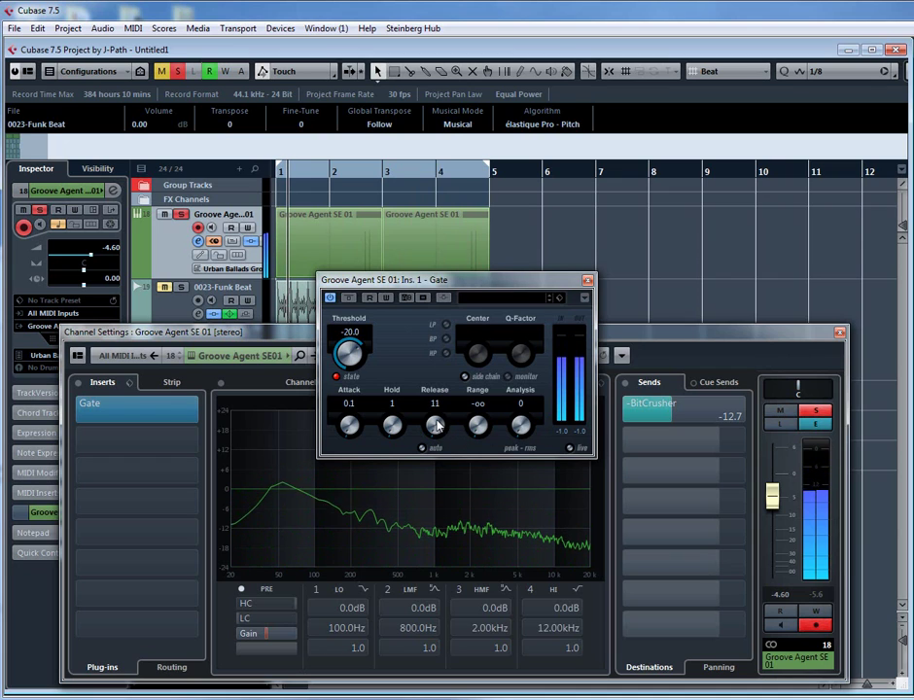
# Set the release of the Gate on the Groove Agent SE 01 channel to 139.
pyautogui.scroll(-1, 435, 425)
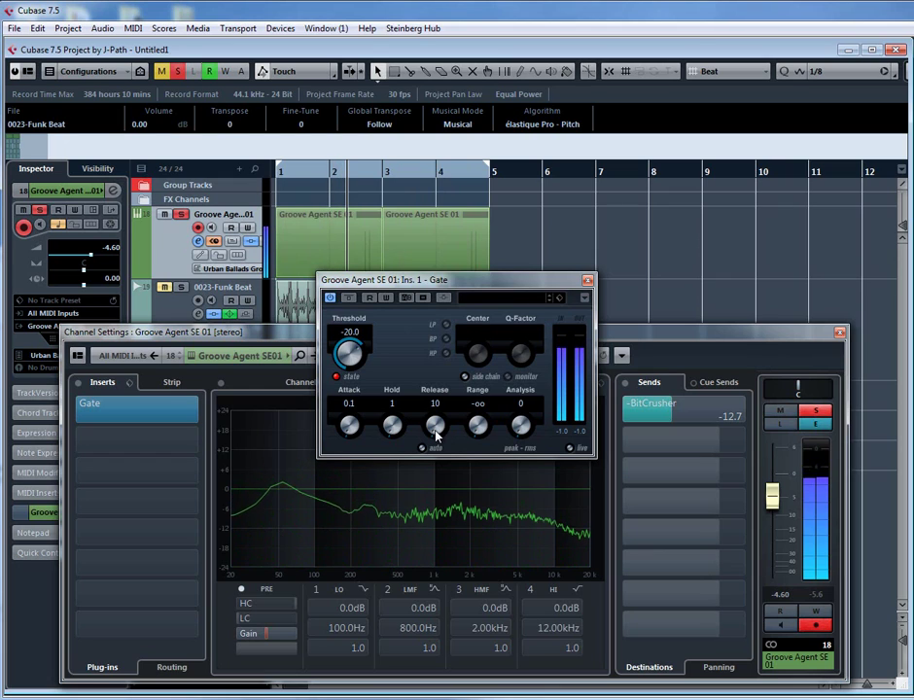
pyautogui.scroll(3, 435, 430)
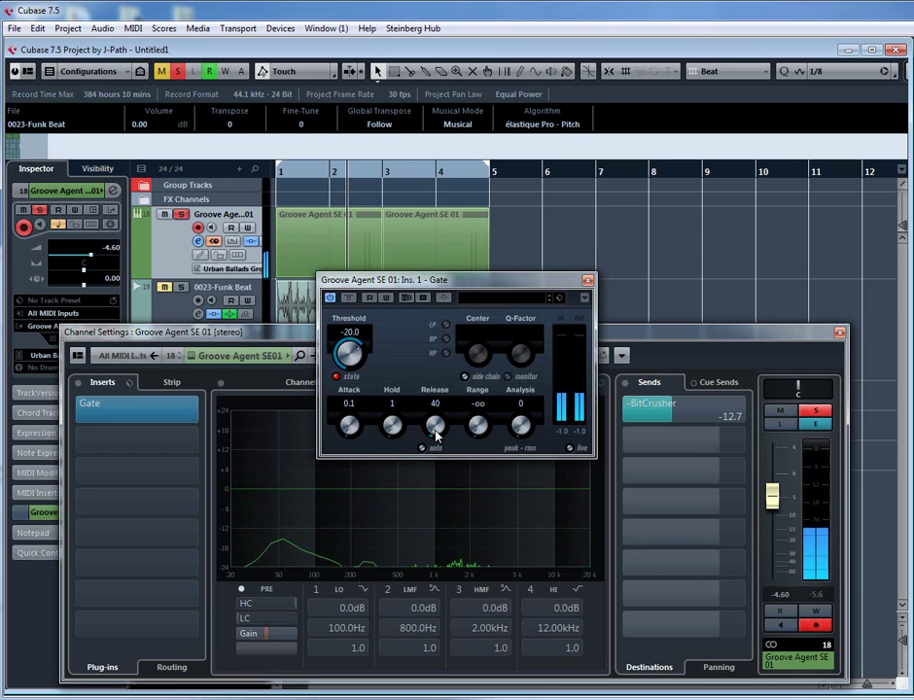
pyautogui.scroll(-2, 435, 430)
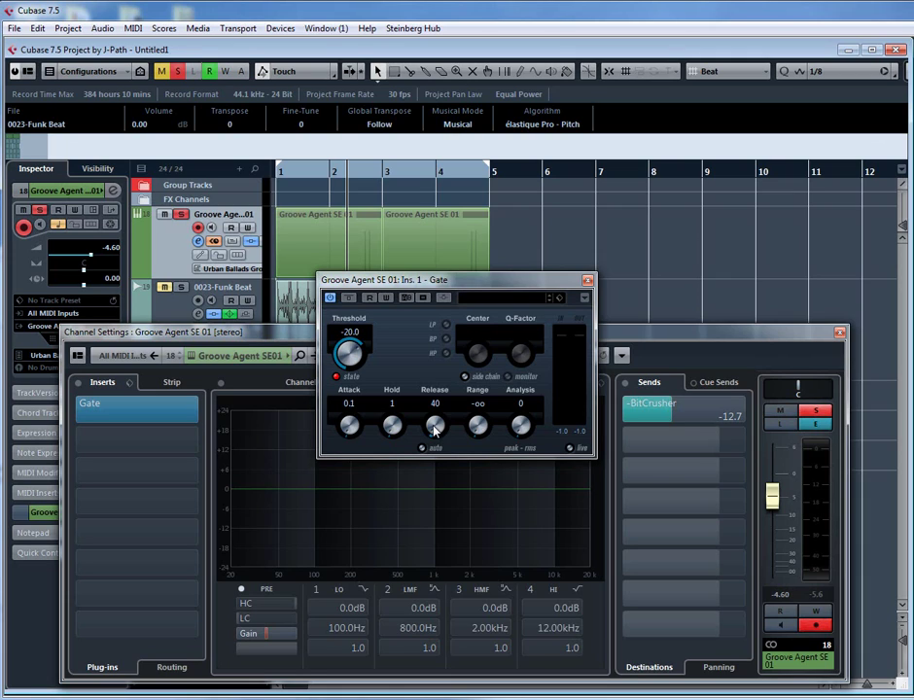
pyautogui.scroll(3, 434, 430)
pyautogui.scroll(3, 436, 433)
pyautogui.scroll(1, 434, 430)
# Open the Groove Agent SE instrument and audition the Kick 1 and Kick 2 pads through the Gate.
pyautogui.click(199, 264)
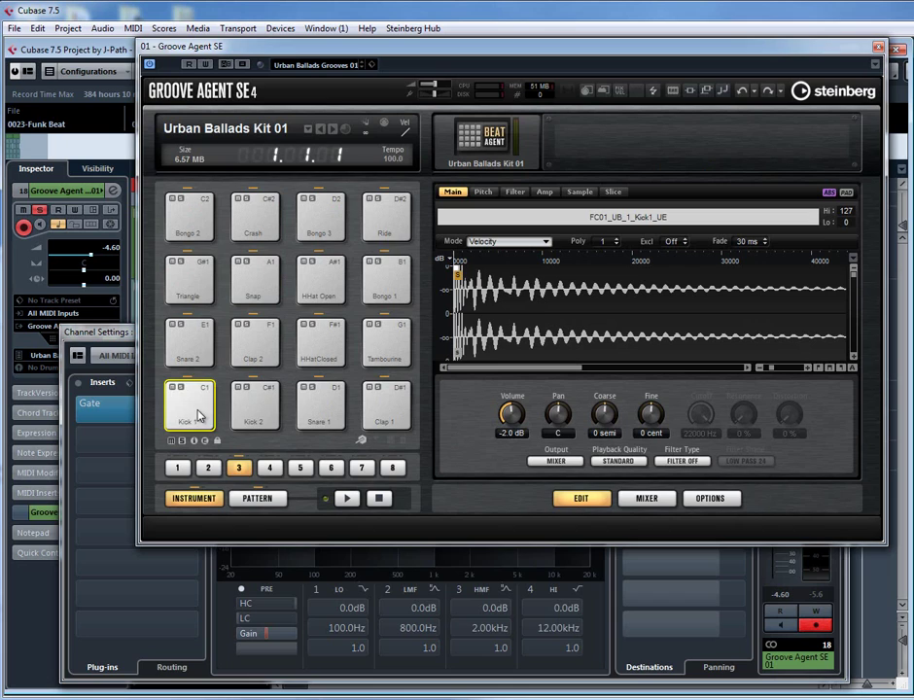
pyautogui.click(241, 415)
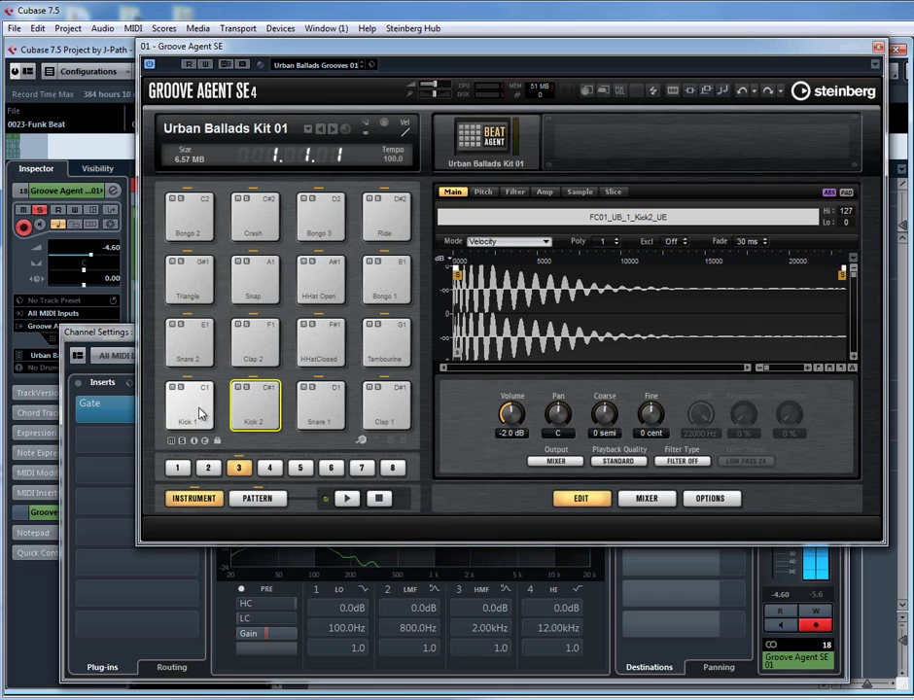
pyautogui.click(199, 413)
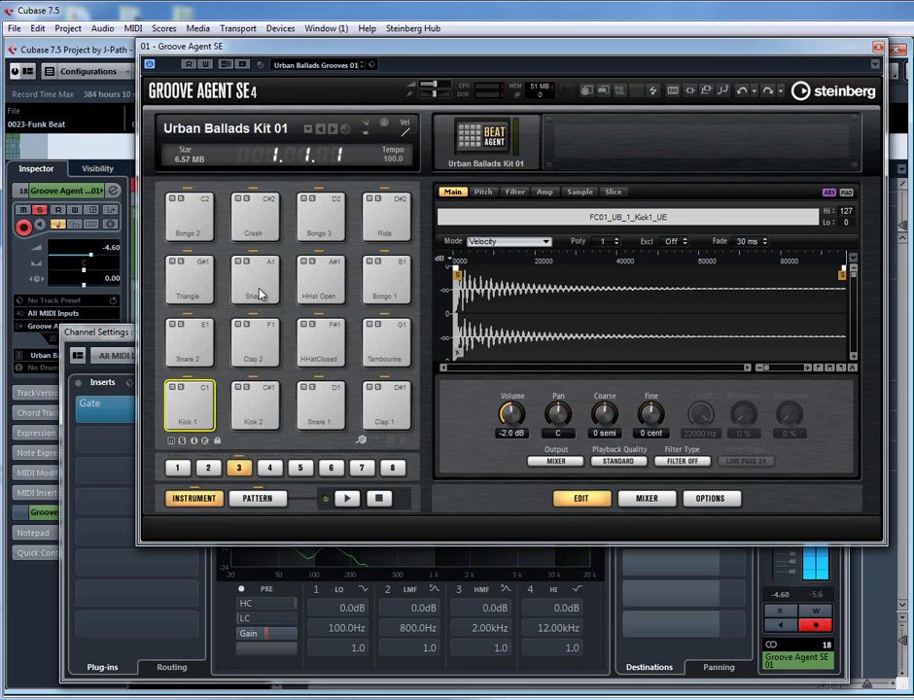
pyautogui.click(193, 414)
pyautogui.click(255, 418)
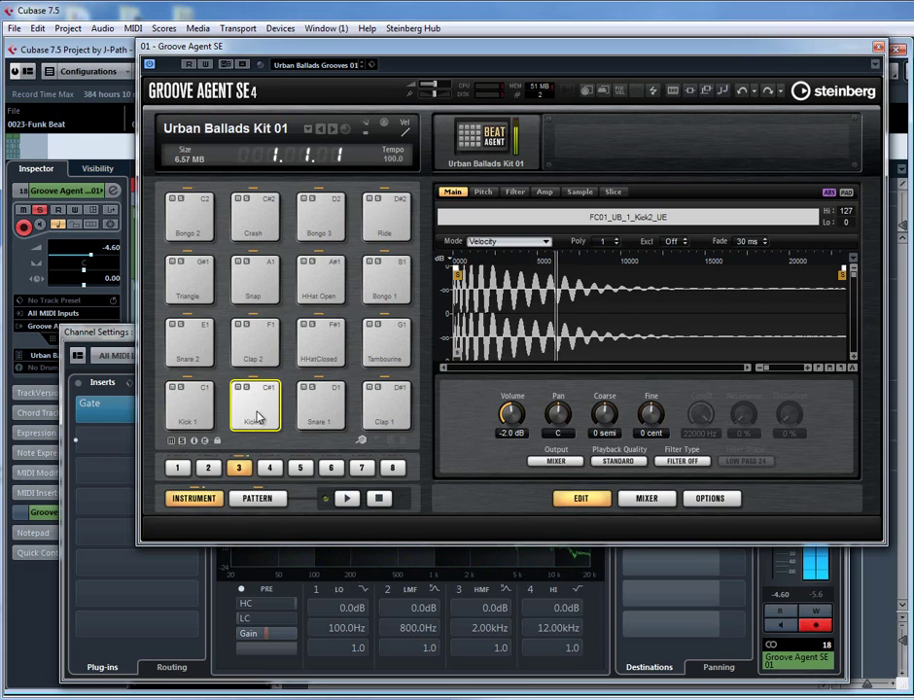
# Compare the Kick 1 and Kick 2 pads with the Groove Agent SE 01 Gate bypassed and active.
pyautogui.click(122, 412)
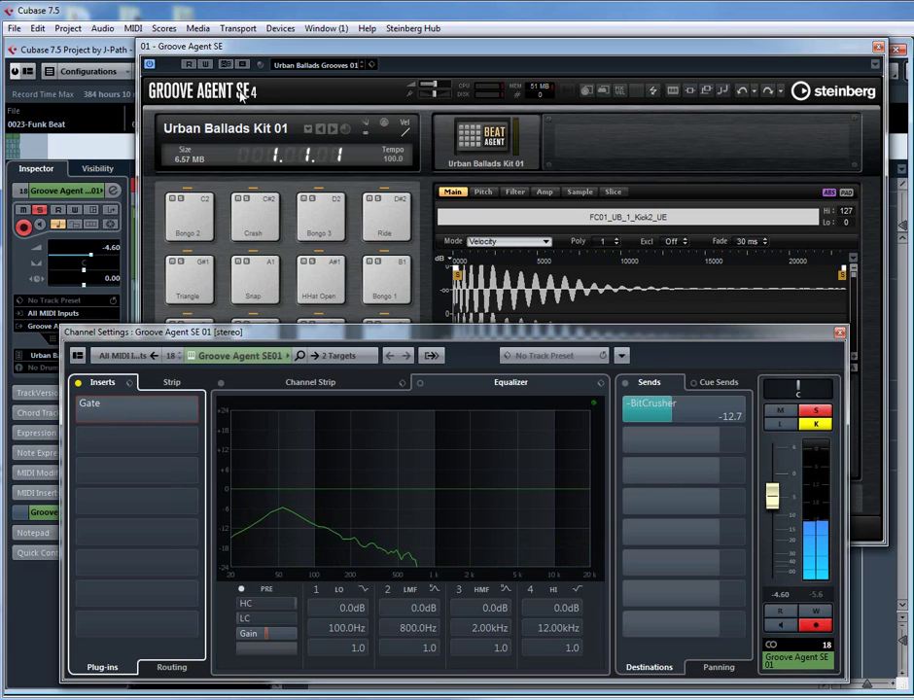
pyautogui.click(143, 297)
pyautogui.click(190, 418)
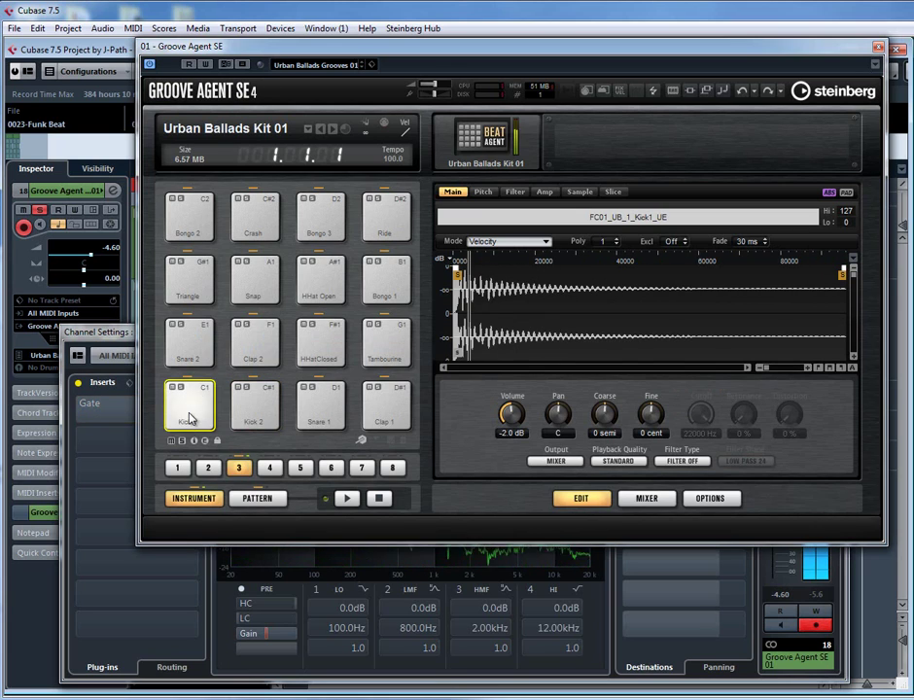
pyautogui.click(272, 410)
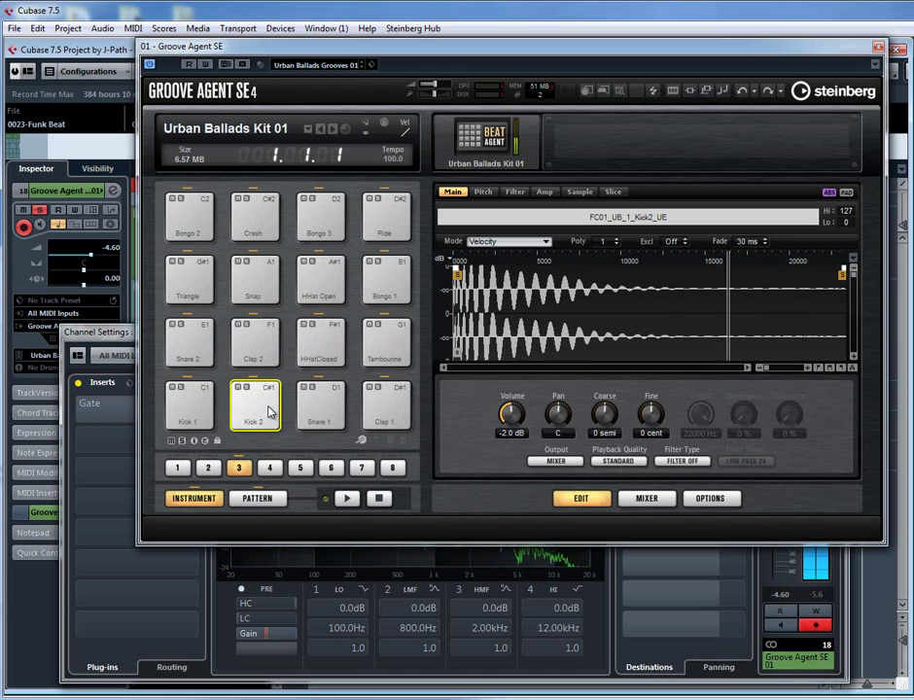
pyautogui.click(117, 403)
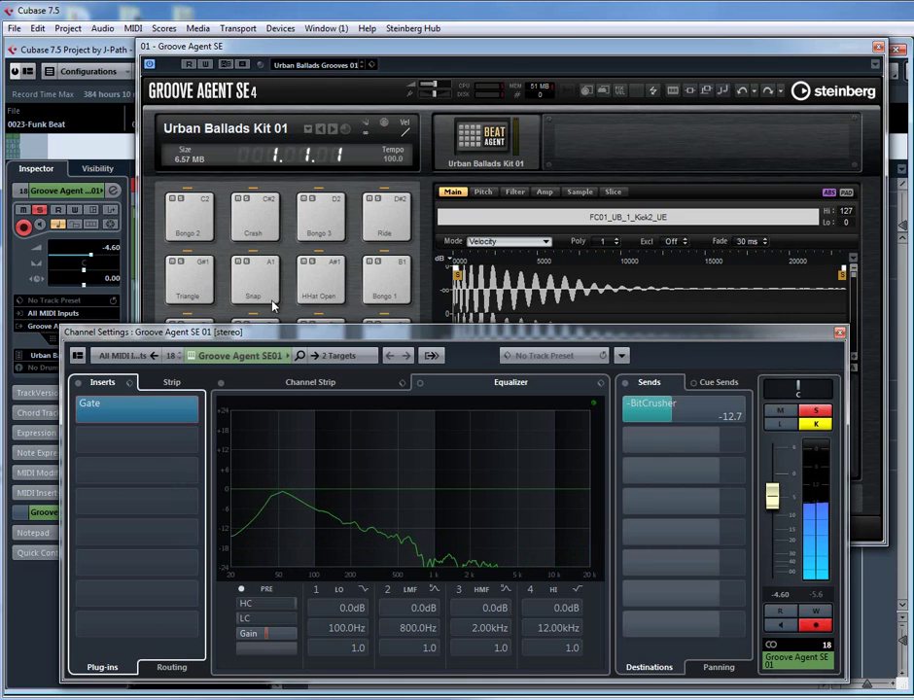
pyautogui.click(296, 64)
pyautogui.click(254, 420)
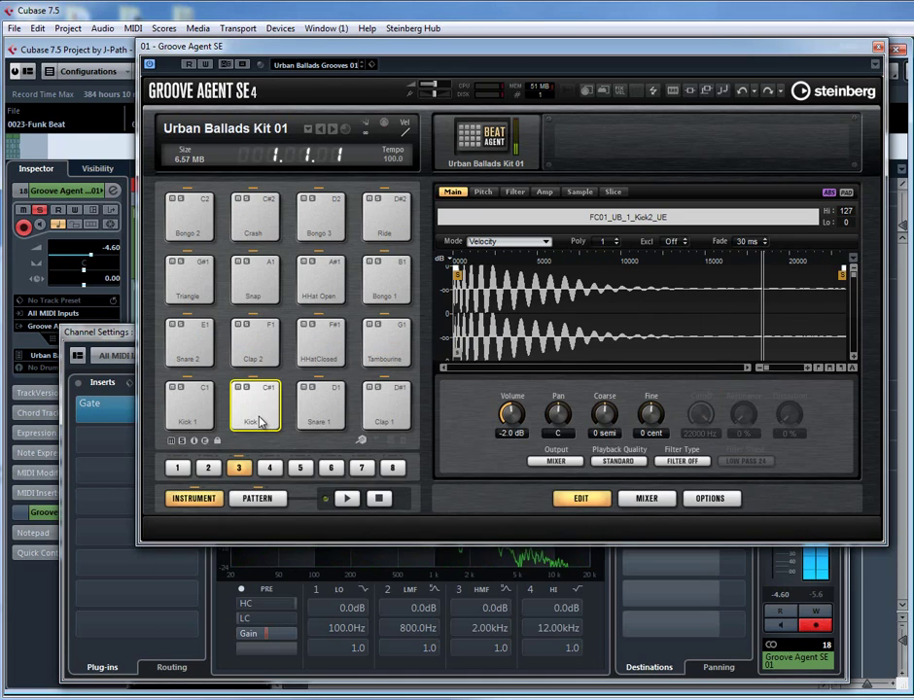
pyautogui.click(188, 416)
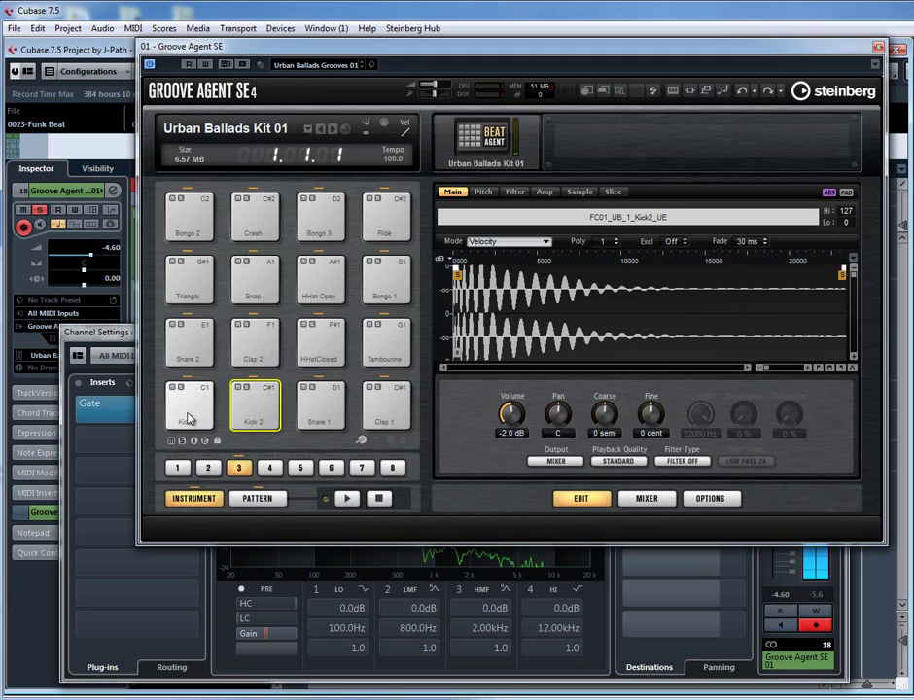
# Audition the Snare 1, Clap 1, Tambourine and HHatClosed pads through the active Gate.
pyautogui.click(320, 410)
pyautogui.click(386, 408)
pyautogui.click(384, 360)
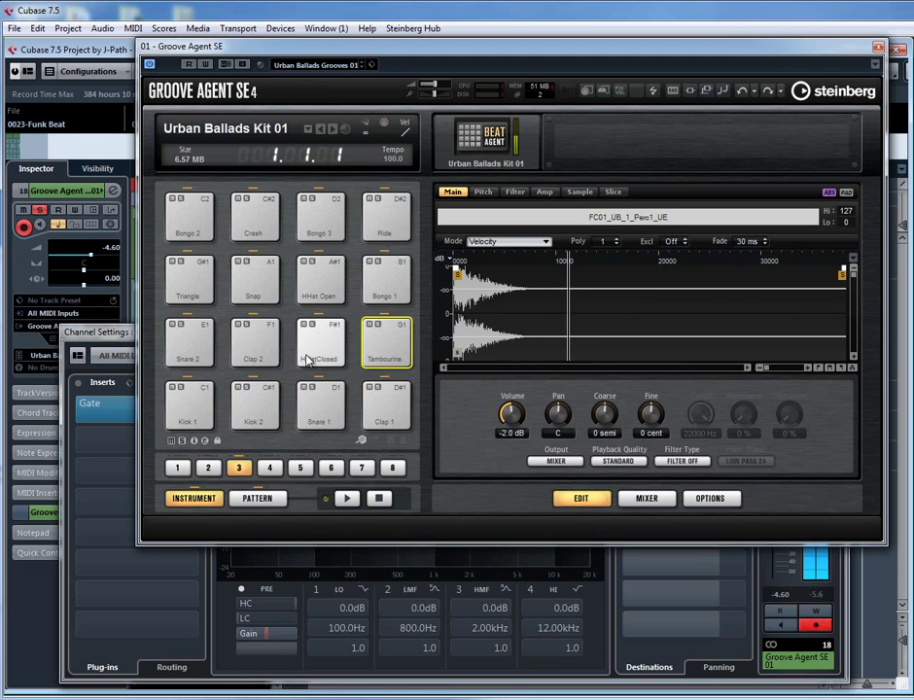
pyautogui.click(306, 355)
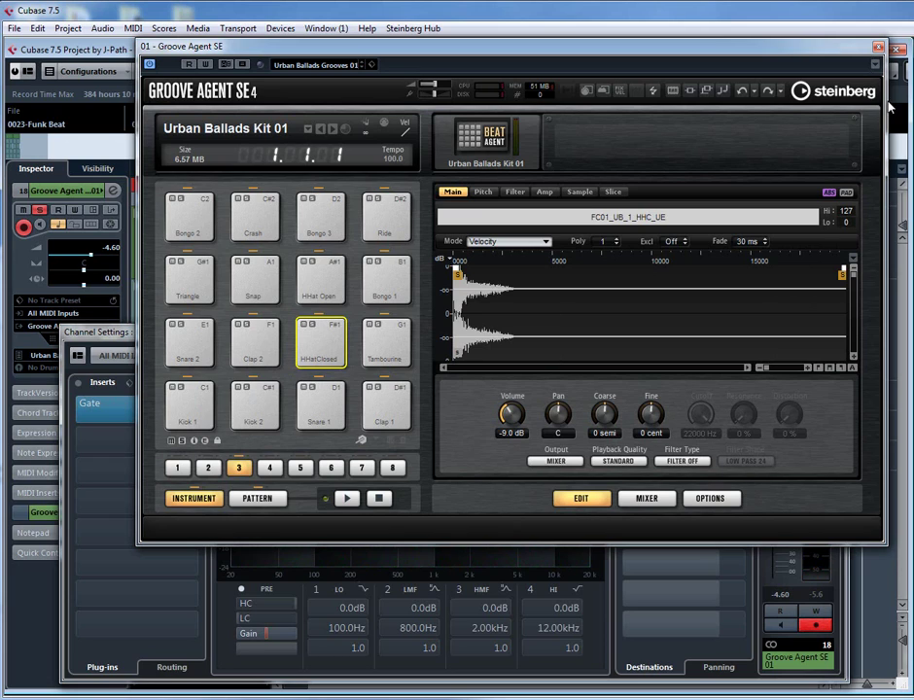
# Close the instrument, channel settings and Gate windows, and solo the 0023-Funk Beat track alongside Groove Agent SE 01.
pyautogui.click(877, 48)
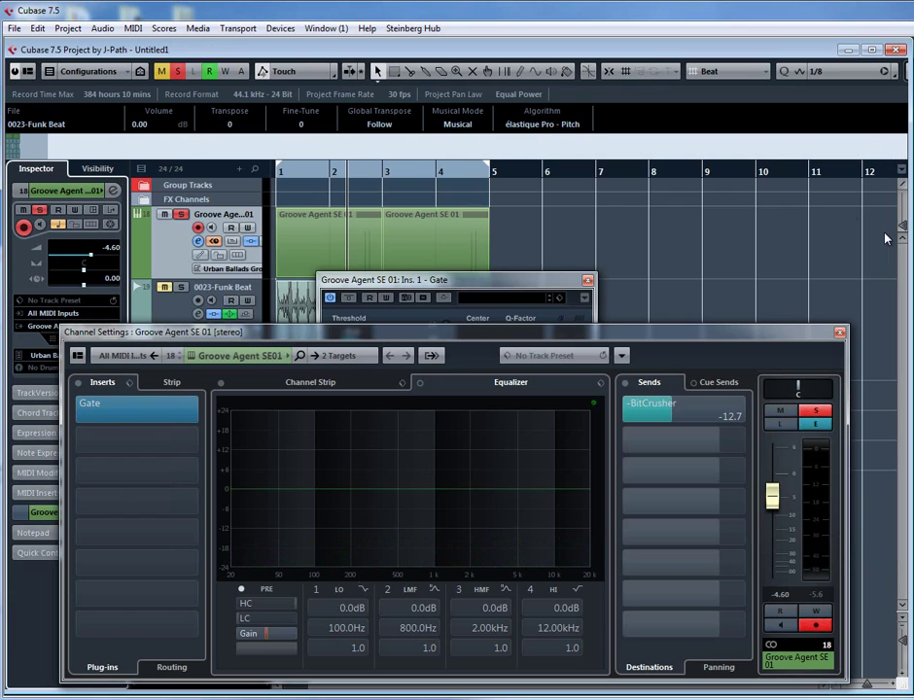
pyautogui.click(840, 334)
pyautogui.click(586, 281)
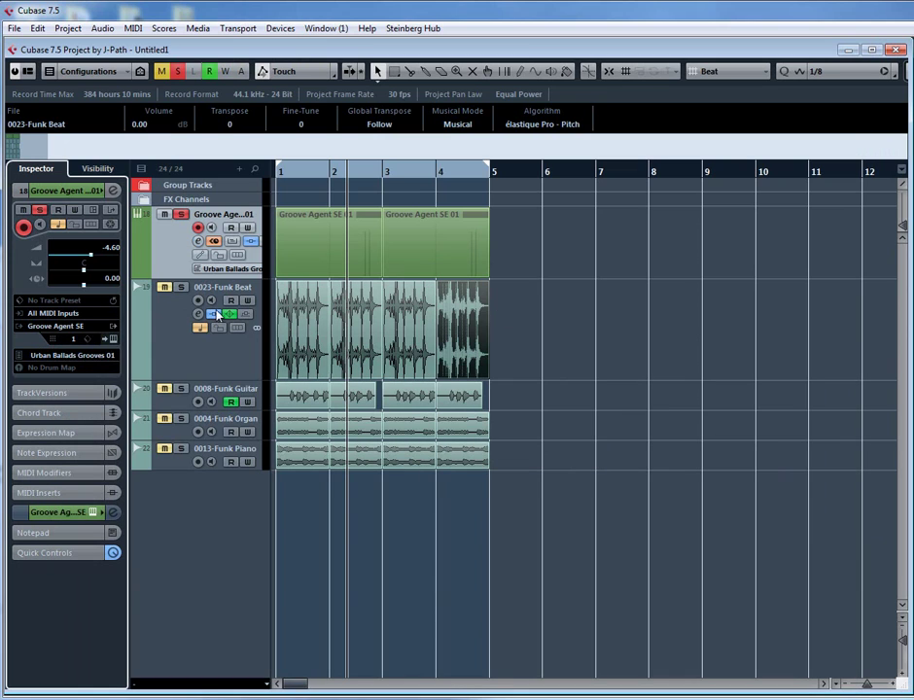
pyautogui.click(180, 338)
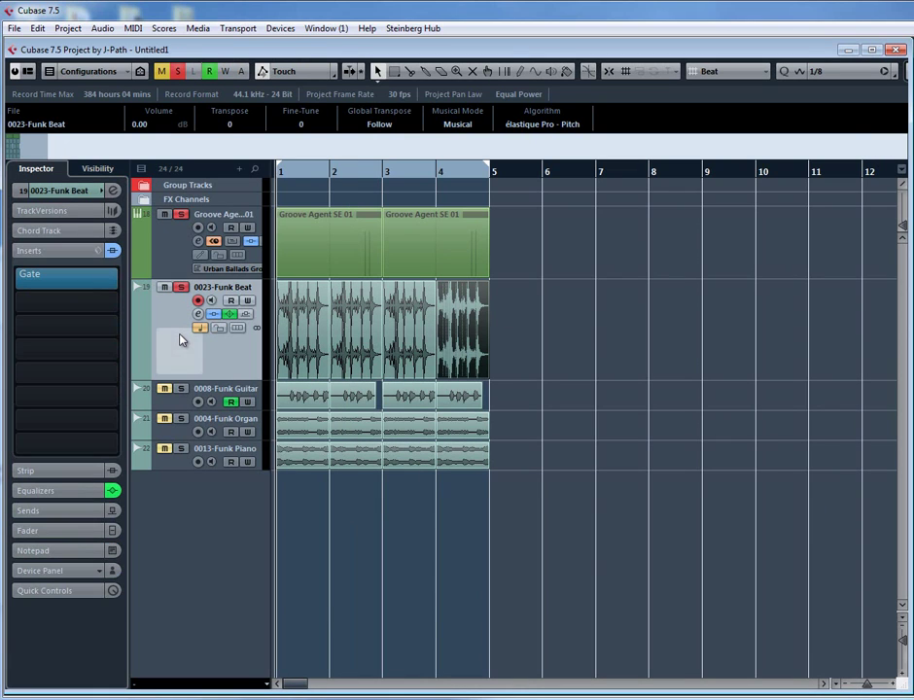
pyautogui.click(82, 191)
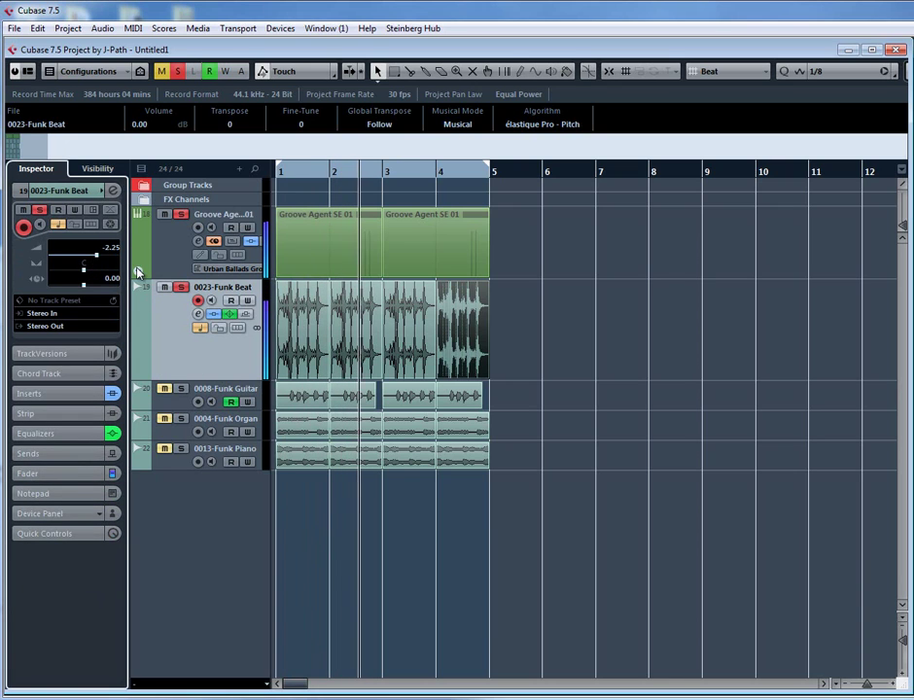
# Mute the Ride pad in the Groove Agent SE 01 track's instrument and close the instrument.
pyautogui.click(139, 273)
pyautogui.click(113, 191)
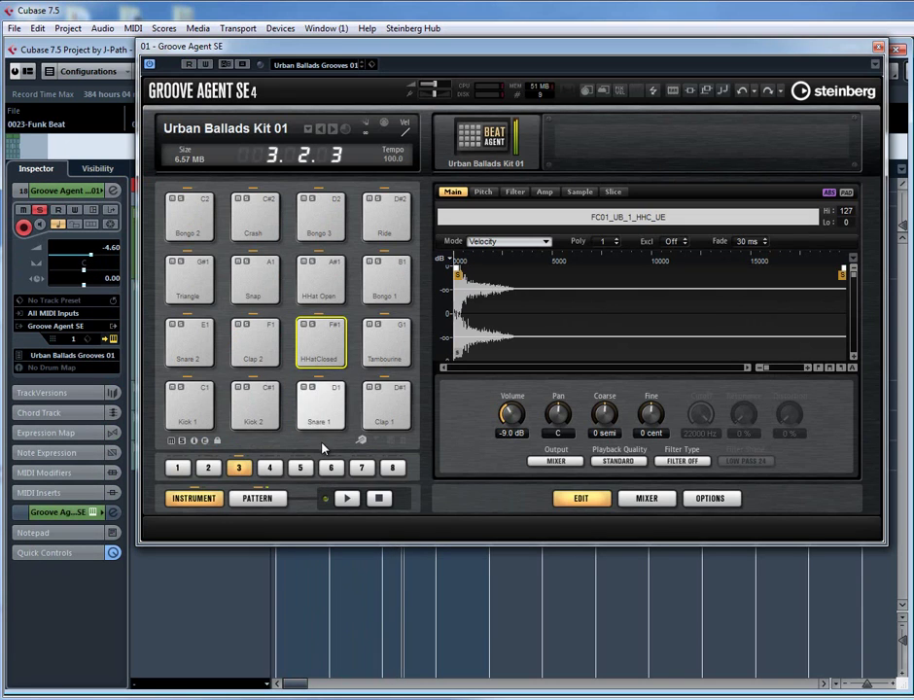
pyautogui.click(370, 201)
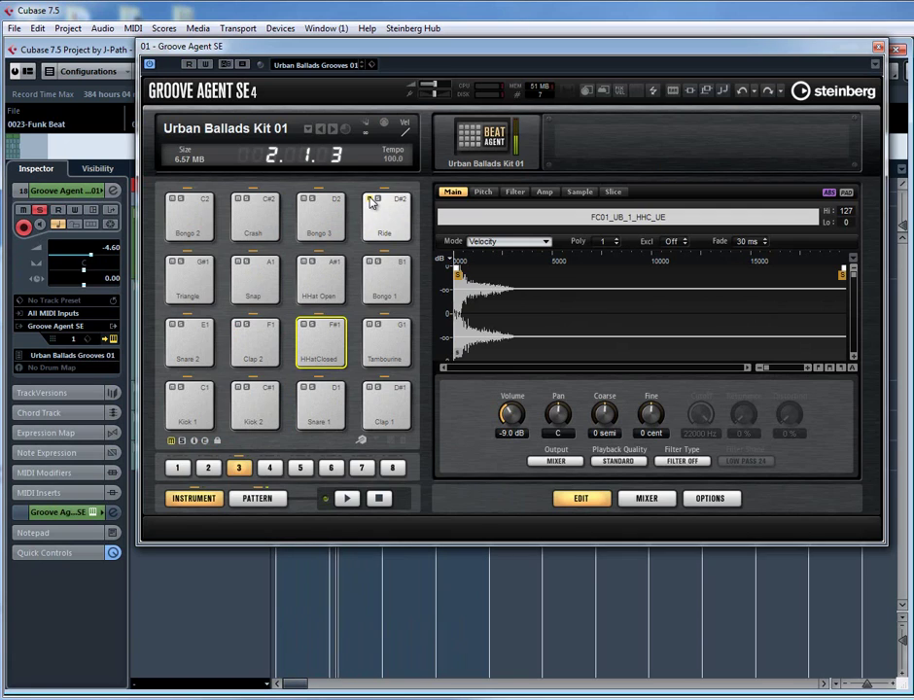
pyautogui.click(878, 47)
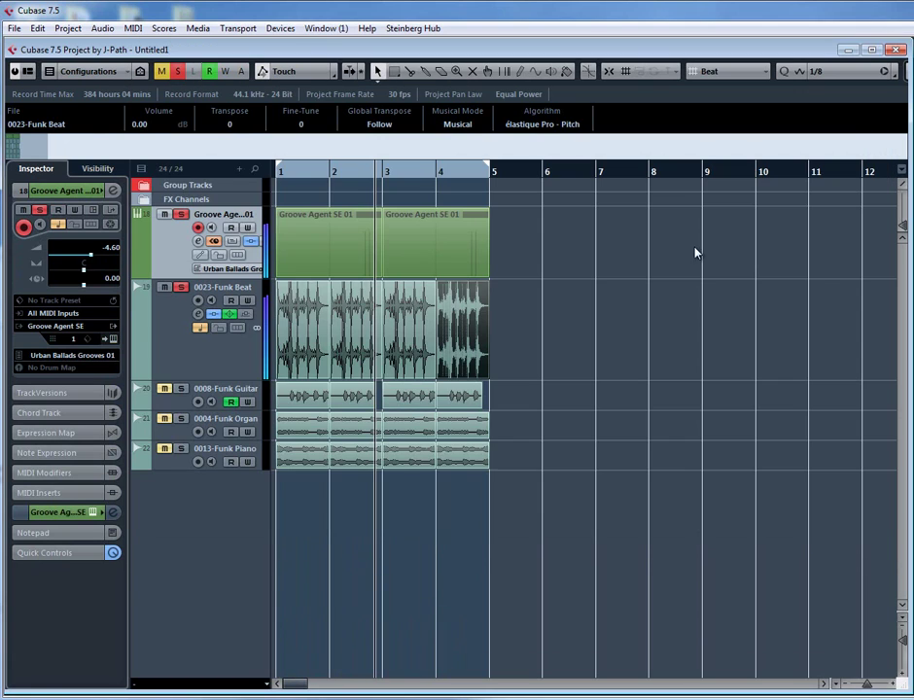
# Bypass the inserts on the 0023-Funk Beat and Groove Agent SE 01 tracks and play both back.
pyautogui.click(152, 309)
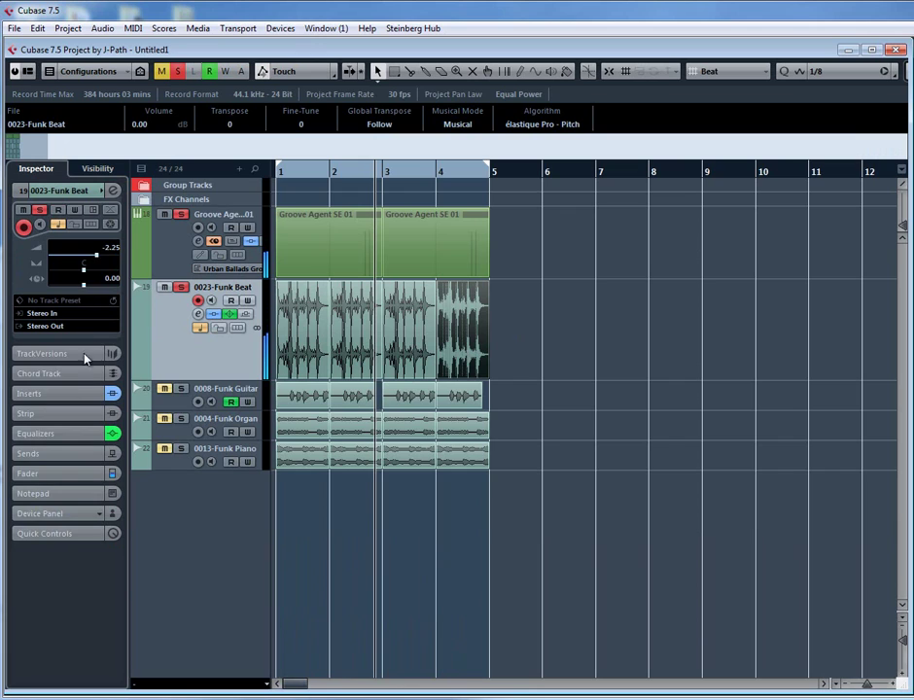
pyautogui.click(73, 394)
pyautogui.click(141, 267)
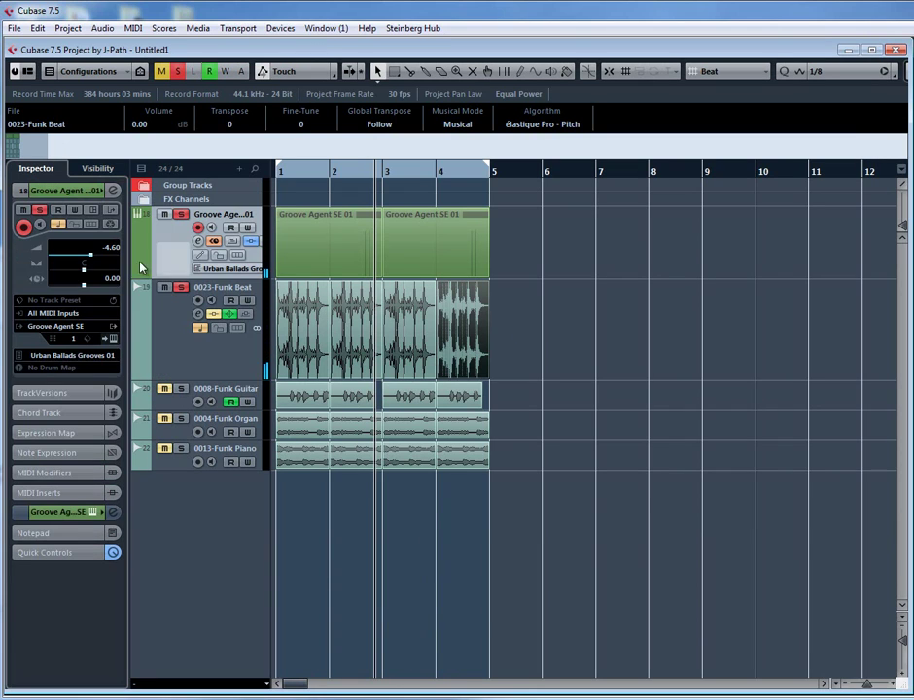
pyautogui.click(57, 513)
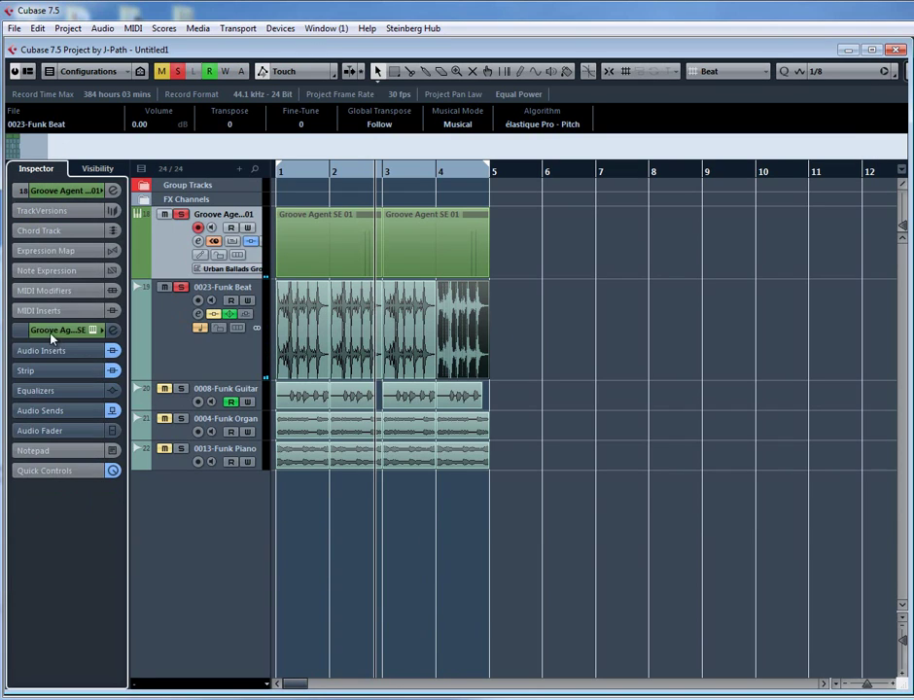
pyautogui.click(20, 350)
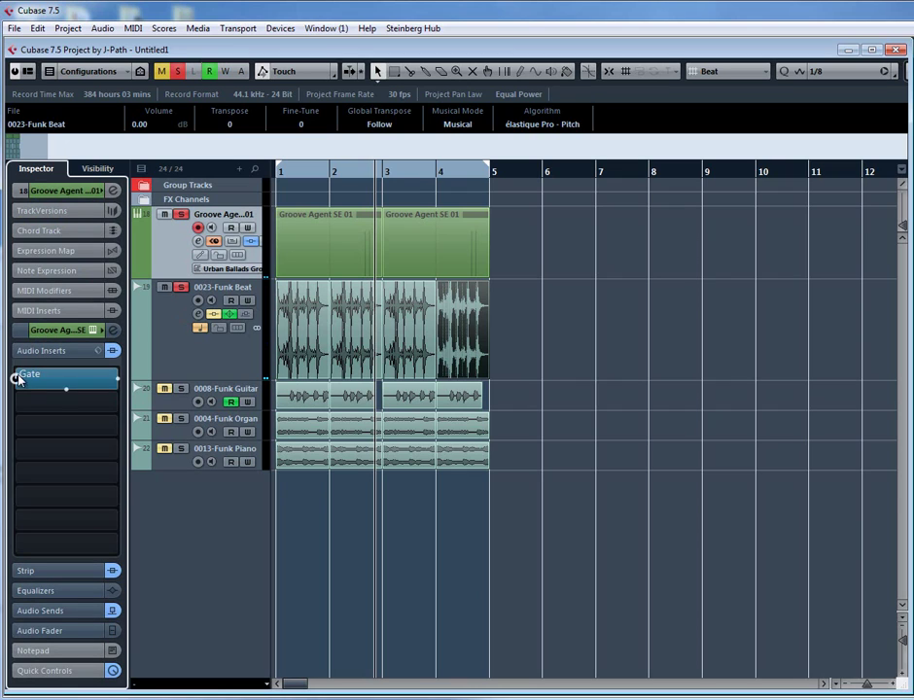
pyautogui.press('space')
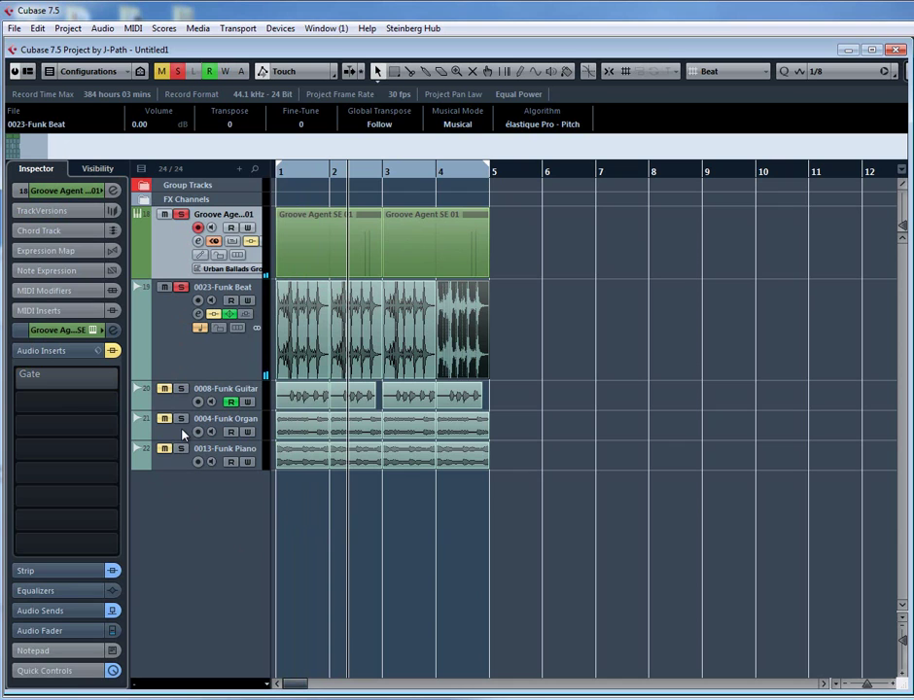
# Return to the project start and examine the individual hits in the first 0023-Funk Beat event's waveform.
pyautogui.press('.')
pyautogui.press('h')
pyautogui.press('h')
pyautogui.press('h')
pyautogui.press('h')
pyautogui.press('h')
pyautogui.press('h')
pyautogui.press('h')
pyautogui.press('h')
pyautogui.press('h')
pyautogui.press('h')
pyautogui.press('h')
pyautogui.press('h')
pyautogui.press('h')
pyautogui.press('h')
pyautogui.press('h')
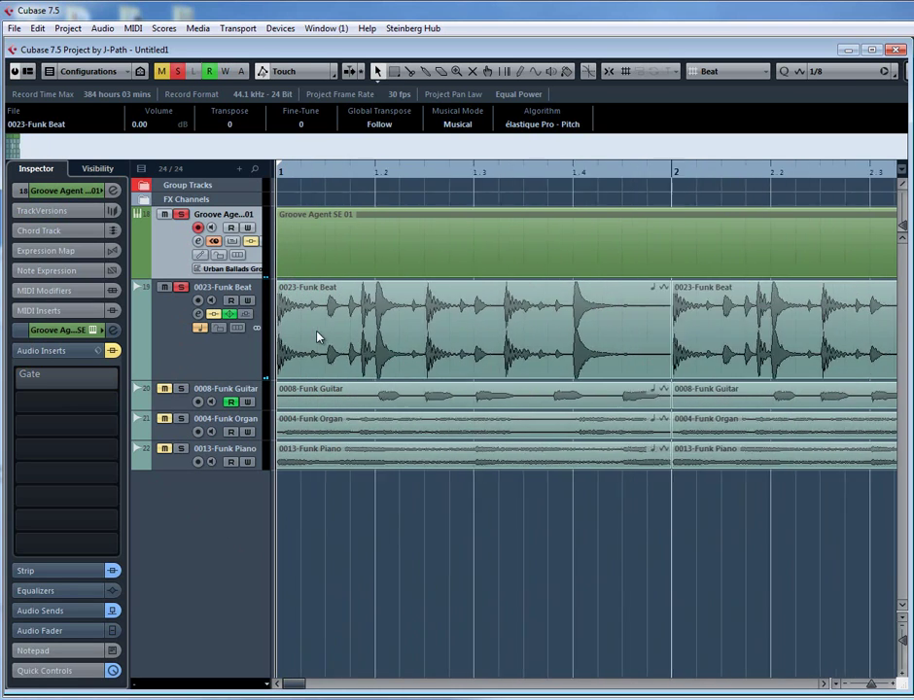
# Examine possible cut points between hits in the 0023-Funk Beat event with the Split tool, and return to Object Selection.
pyautogui.rightClick(313, 332)
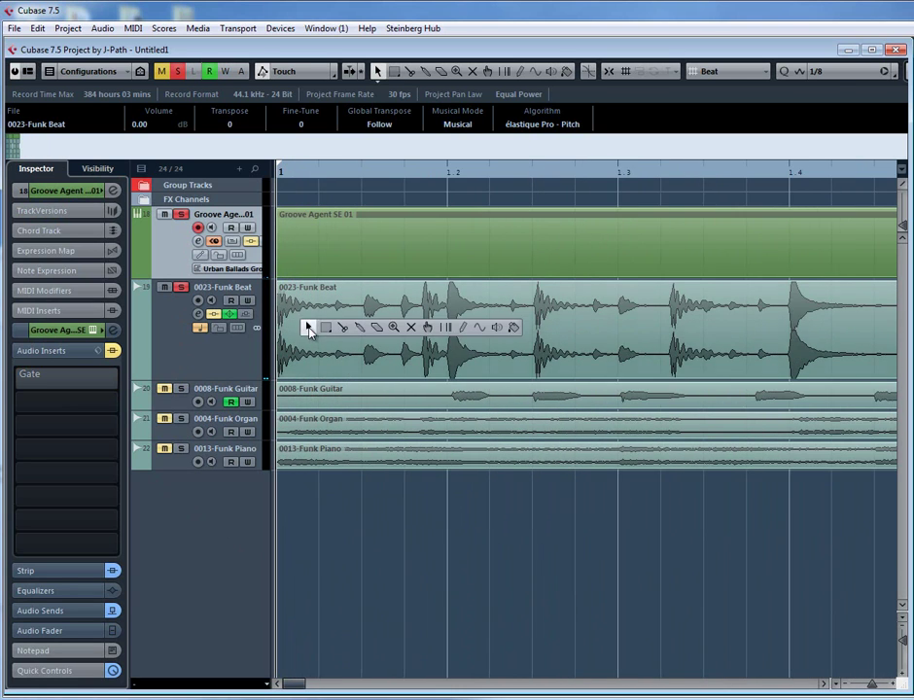
pyautogui.click(343, 327)
pyautogui.press('g')
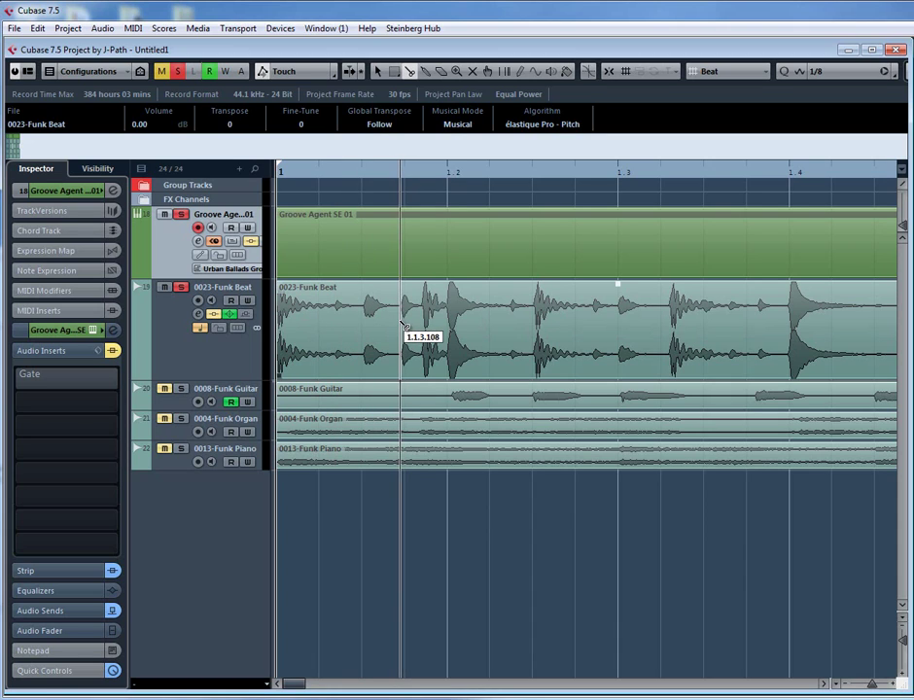
pyautogui.rightClick(443, 328)
pyautogui.click(444, 328)
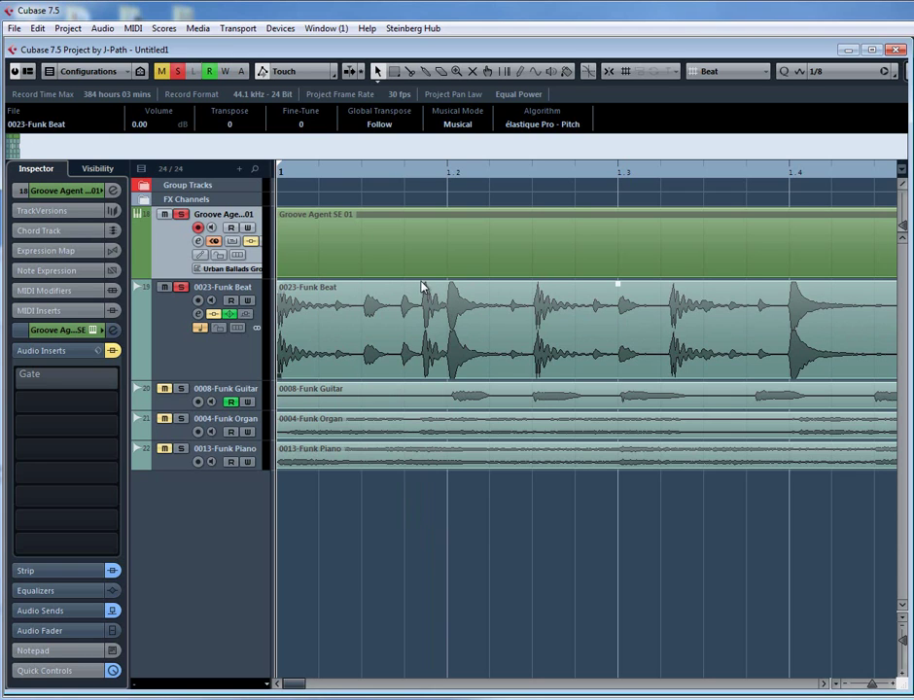
# Bring the full four-bar arrangement back into view, reactivate the Gate on Groove Agent SE 01, and open its settings.
pyautogui.press('g')
pyautogui.press('g')
pyautogui.press('g')
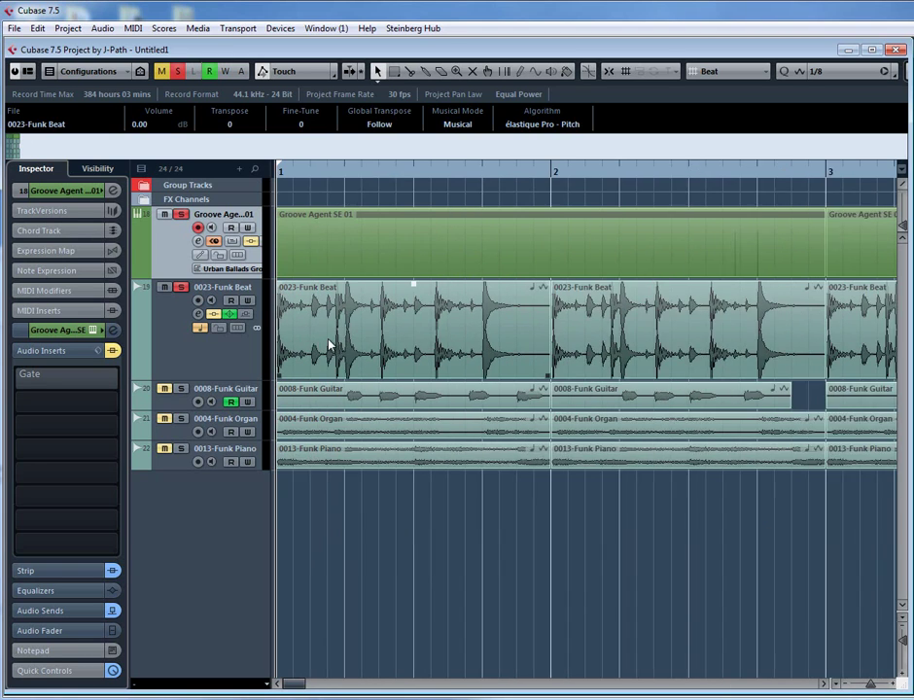
pyautogui.press('g')
pyautogui.press('g')
pyautogui.press('g')
pyautogui.press('g')
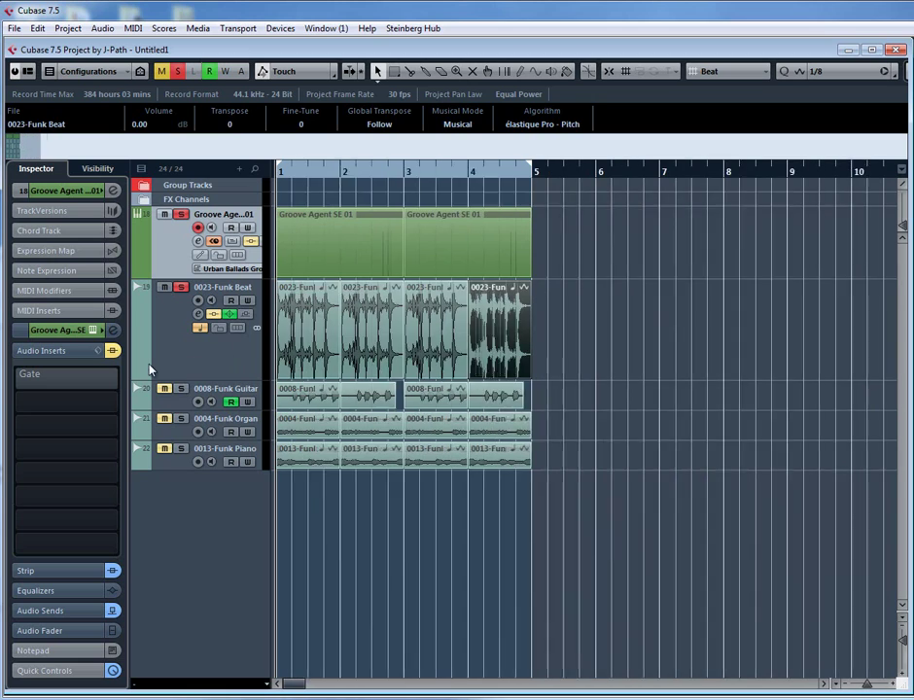
pyautogui.click(14, 379)
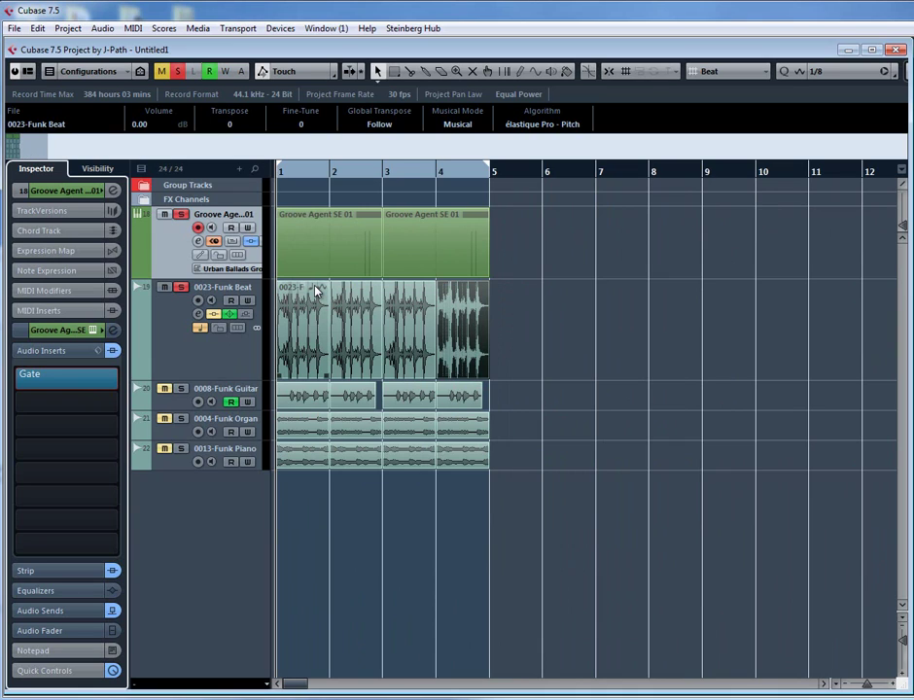
pyautogui.click(77, 382)
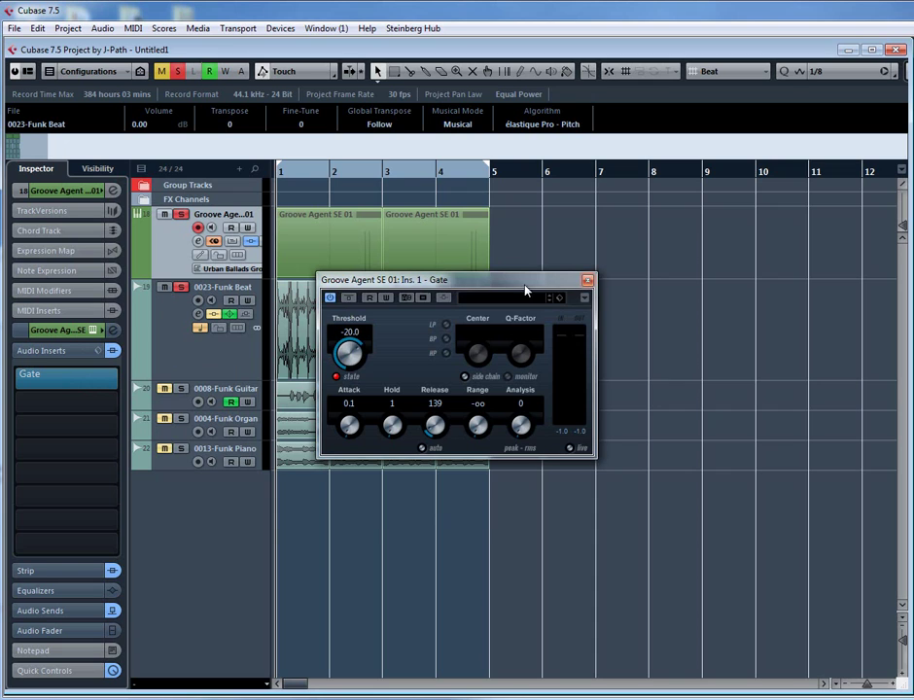
# Move the Gate window off the waveforms, play the 0023-Funk Beat events at -5 dB and lower, and restore their full volume.
pyautogui.moveTo(525, 288); pyautogui.dragTo(443, 351)
pyautogui.moveTo(340, 344); pyautogui.dragTo(652, 290)
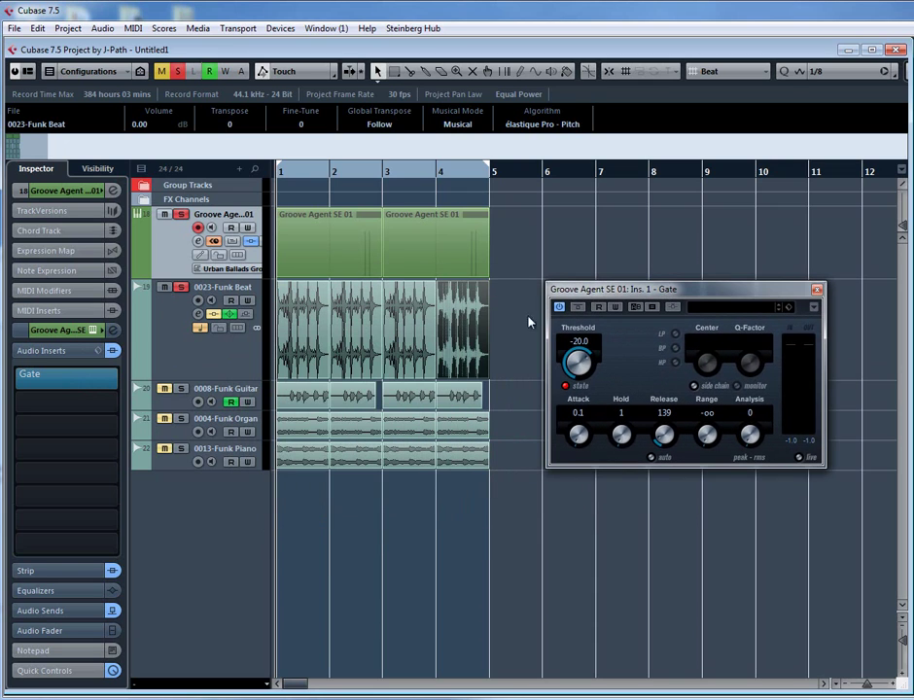
pyautogui.click(297, 330)
pyautogui.scroll(-5, 314, 334)
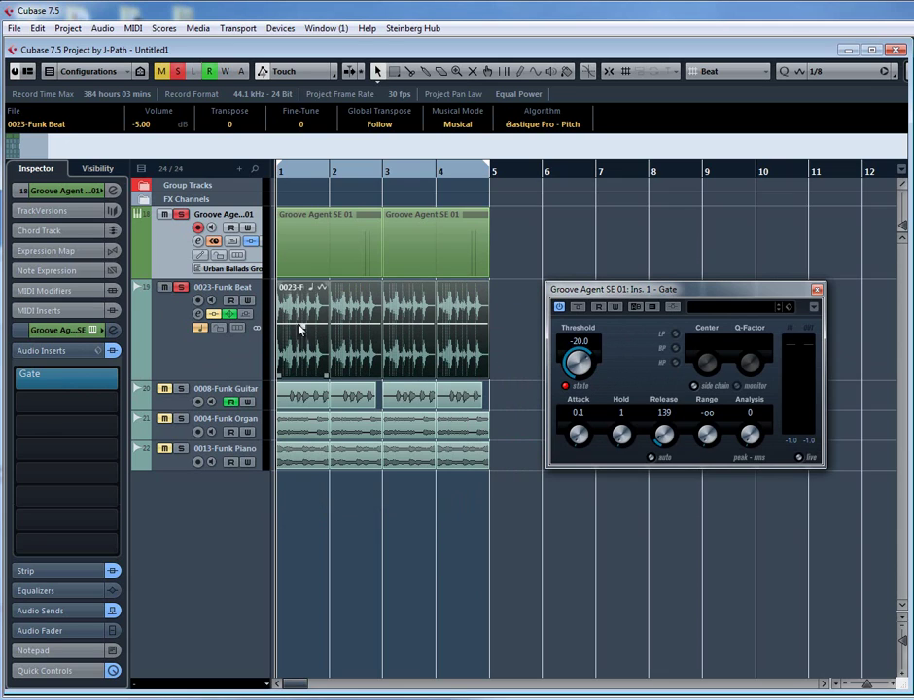
pyautogui.press('space')
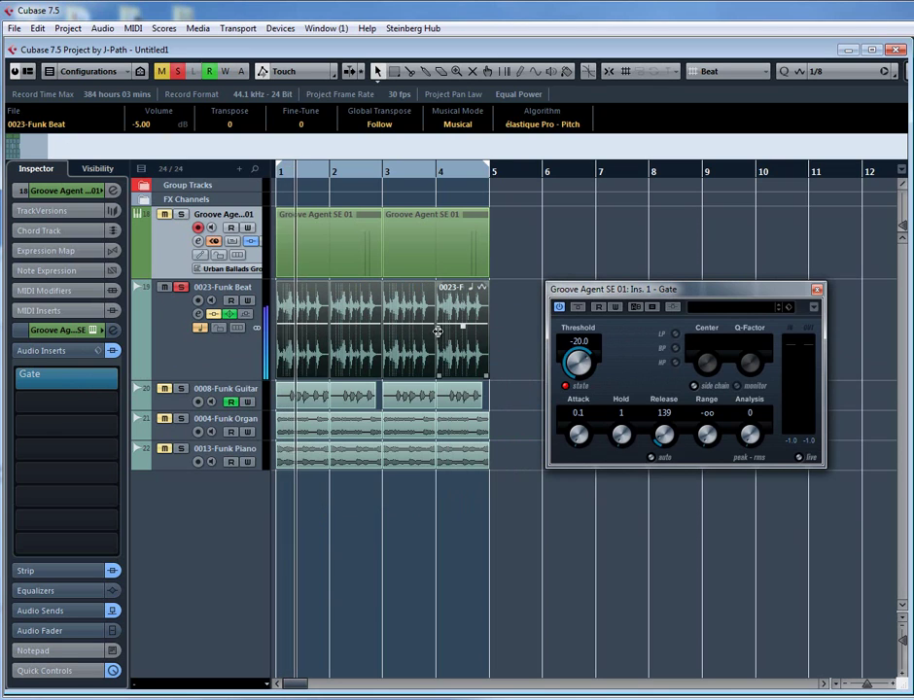
pyautogui.scroll(-4, 420, 340)
pyautogui.scroll(9, 420, 341)
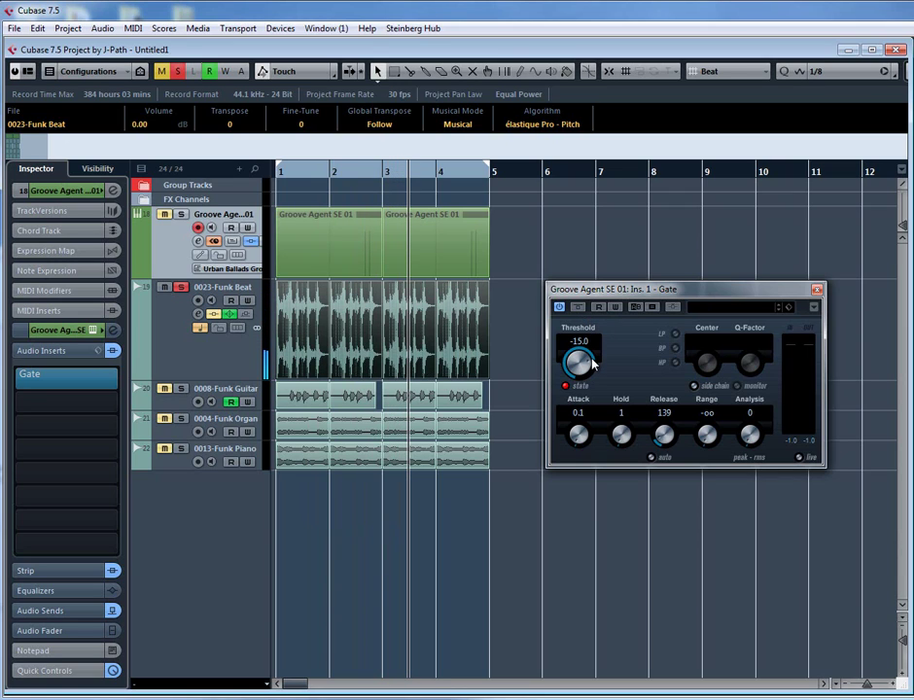
# Raise the Gate threshold on Groove Agent SE 01 to -14.7 and close its settings.
pyautogui.scroll(3, 594, 362)
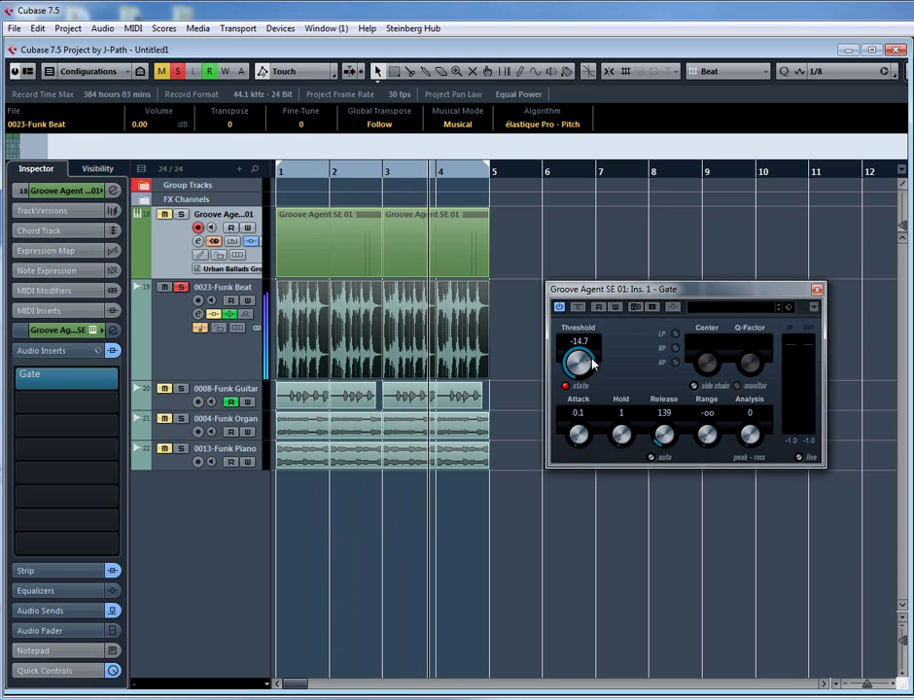
pyautogui.click(815, 290)
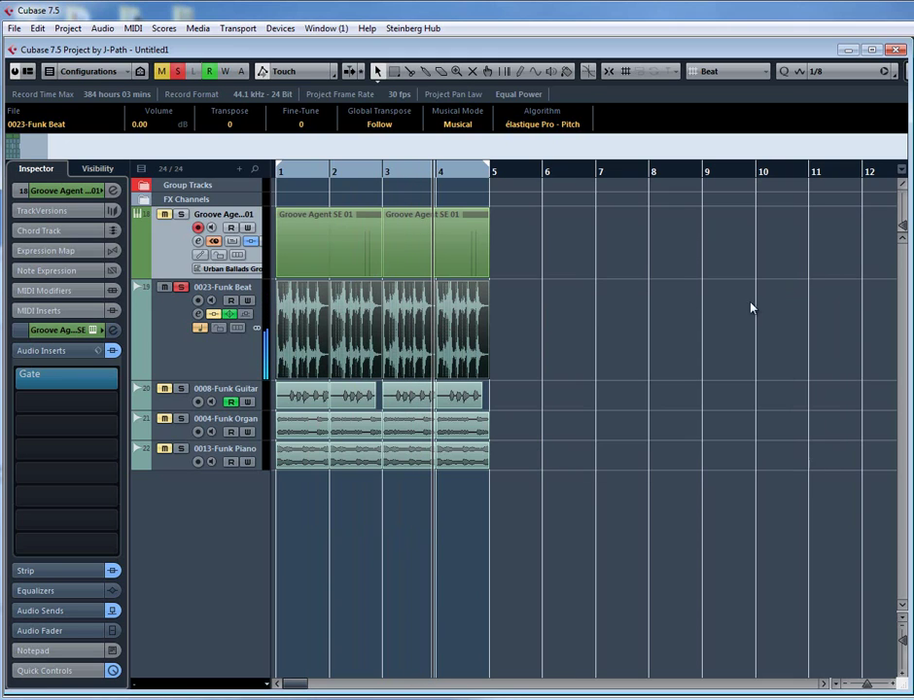
# Play the 0023-Funk Beat events lowered to -7 dB and open that track's Gate settings.
pyautogui.click(136, 345)
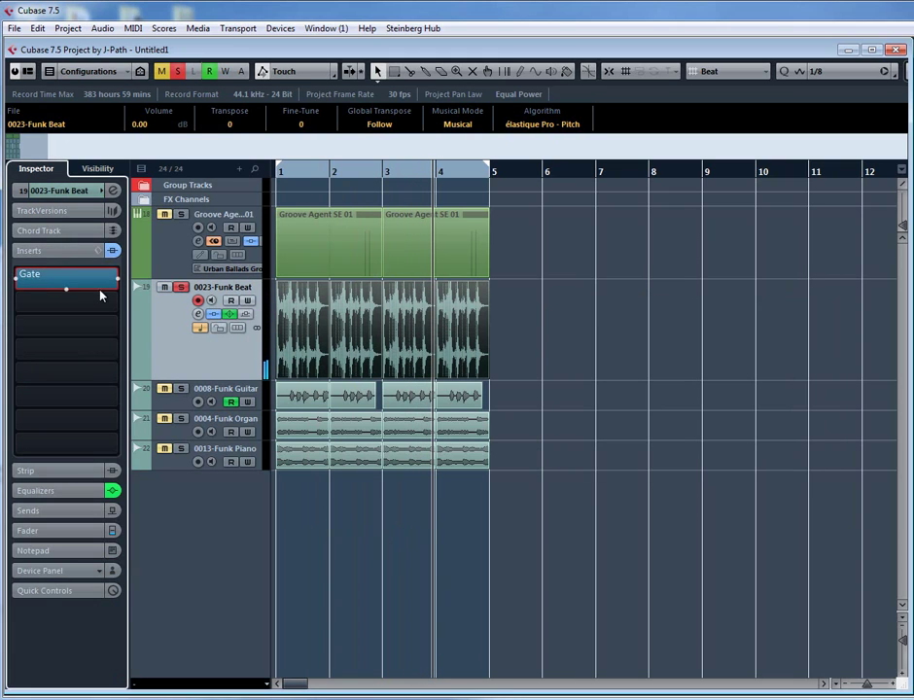
pyautogui.click(468, 329)
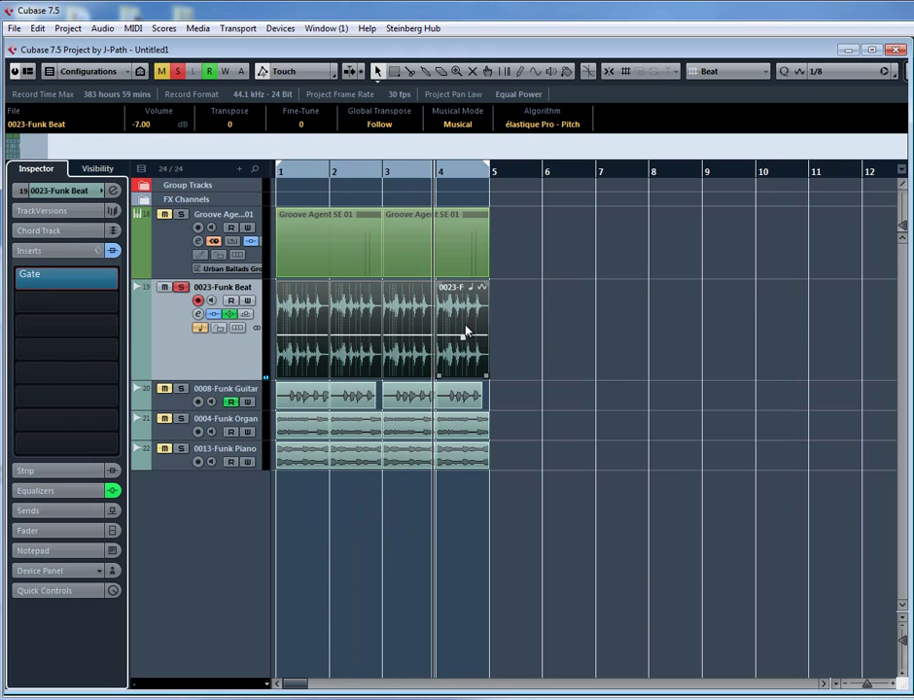
pyautogui.press('space')
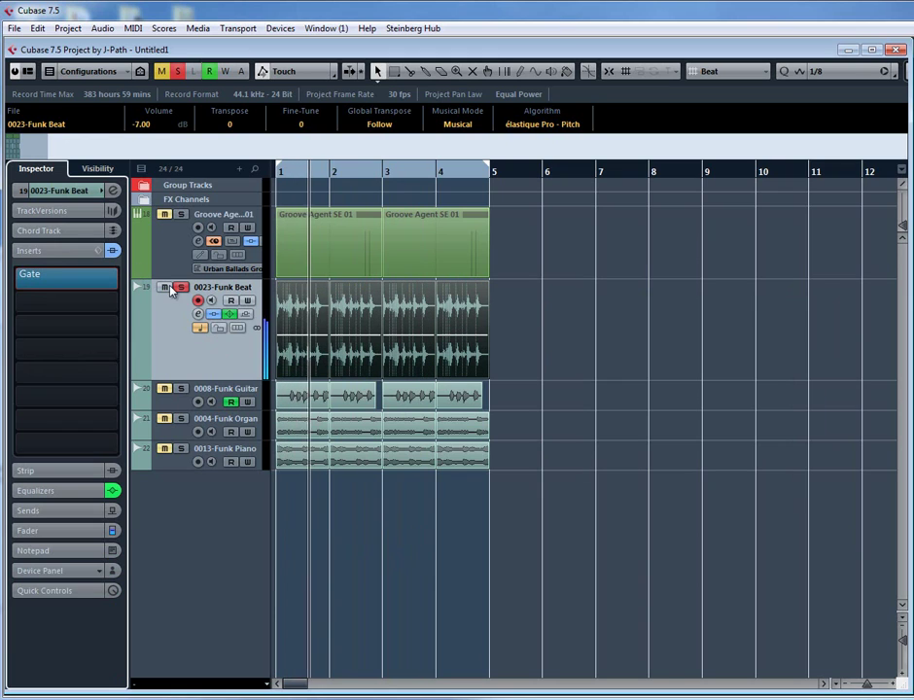
pyautogui.click(87, 282)
# Vary the volume of all 0023-Funk Beat events between -4 and 0 dB, return it to 0 dB, and deselect them.
pyautogui.click(318, 361)
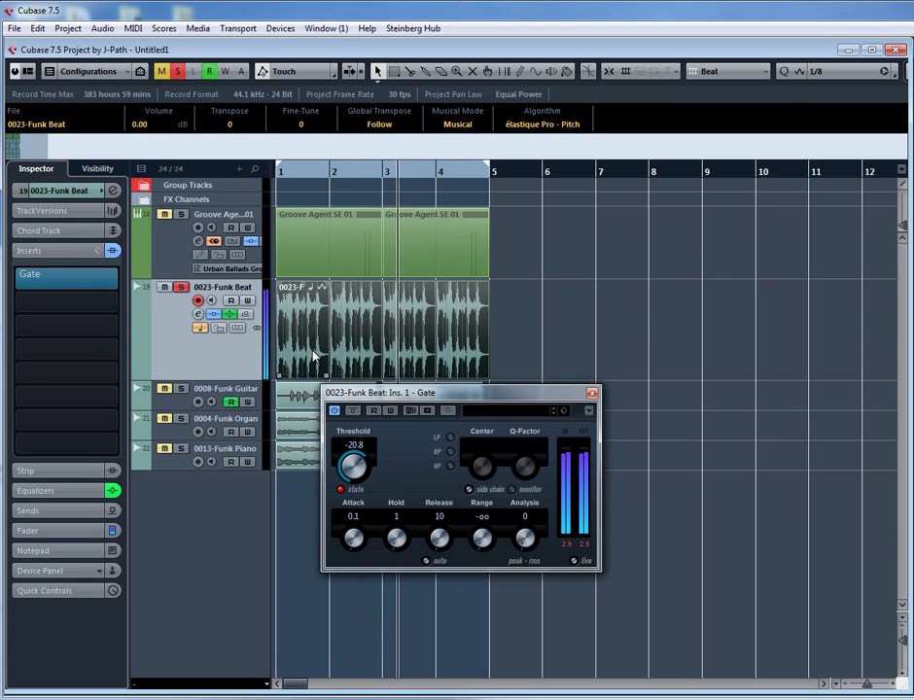
pyautogui.scroll(-3, 313, 356)
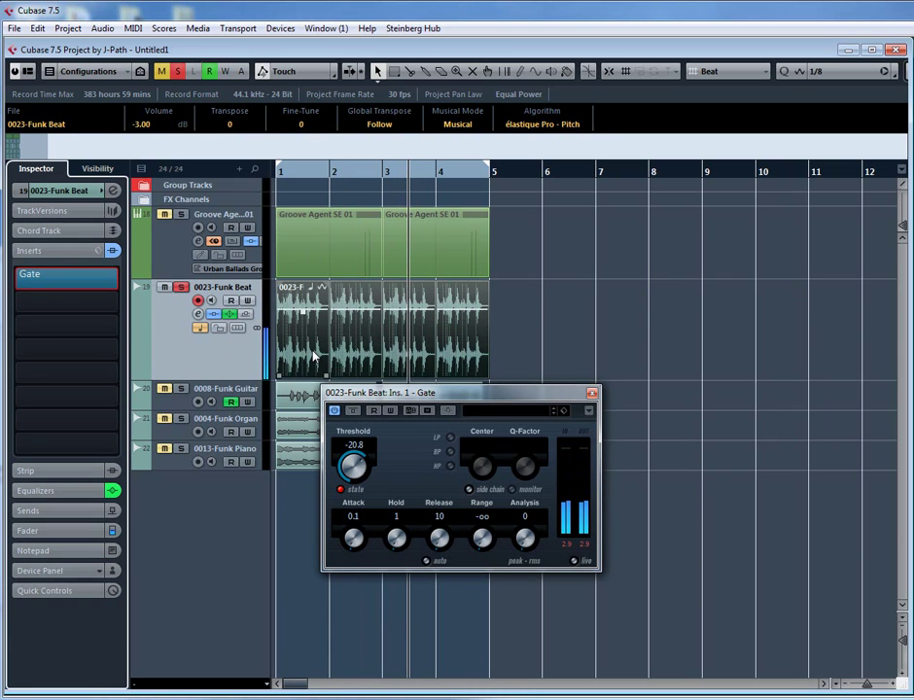
pyautogui.scroll(2, 313, 356)
pyautogui.scroll(1, 313, 356)
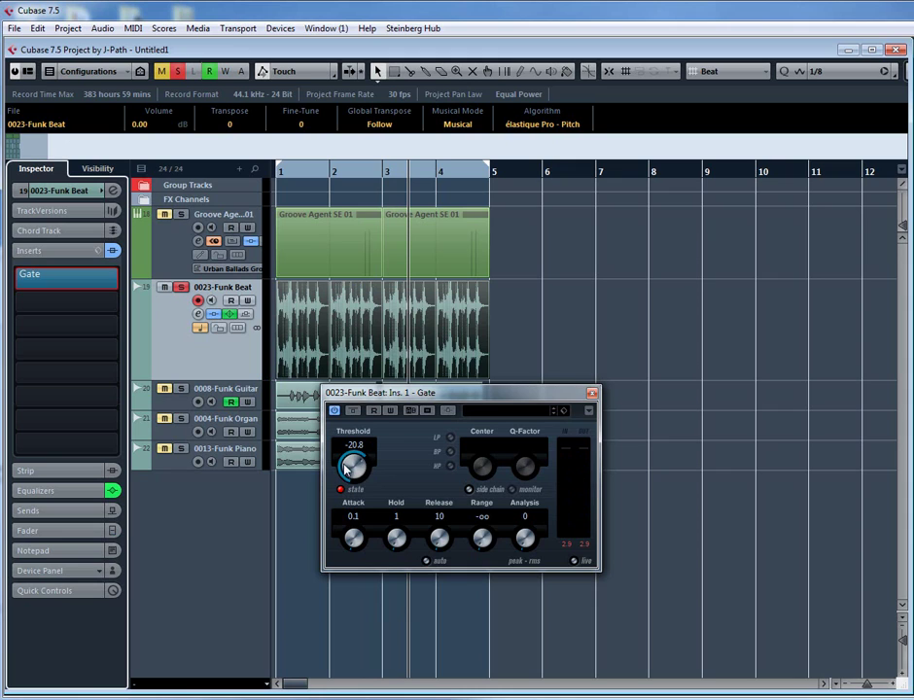
pyautogui.scroll(-4, 350, 337)
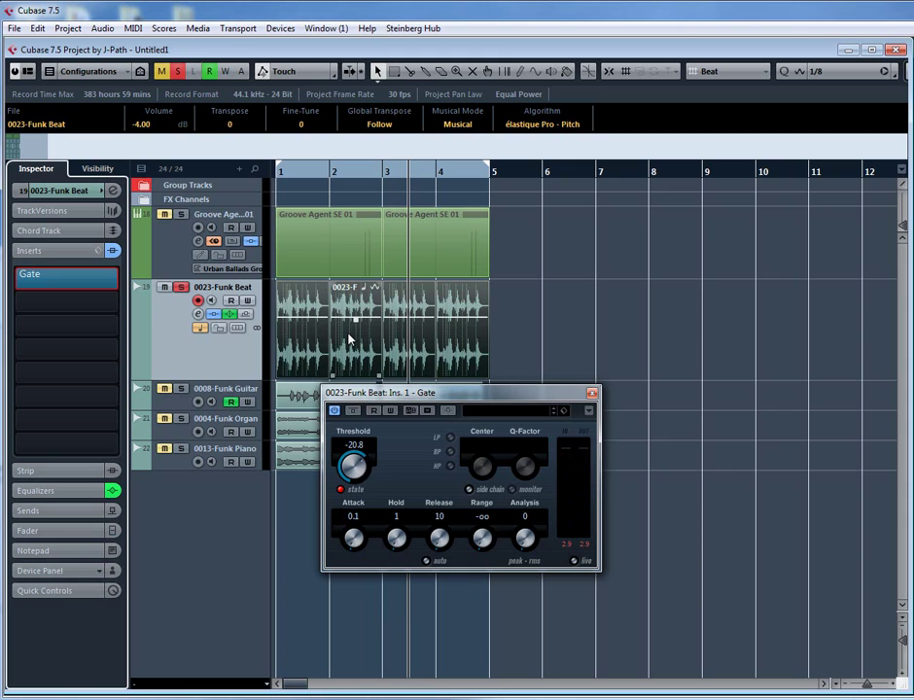
pyautogui.scroll(3, 350, 337)
pyautogui.scroll(-3, 350, 337)
pyautogui.scroll(3, 350, 337)
pyautogui.scroll(-1, 350, 337)
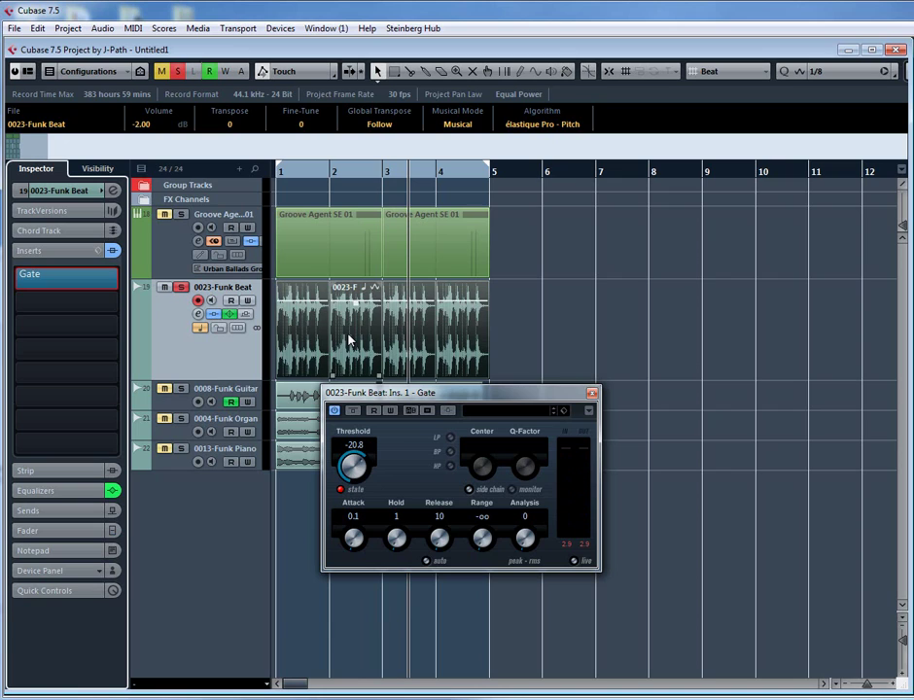
pyautogui.scroll(2, 350, 338)
pyautogui.click(571, 338)
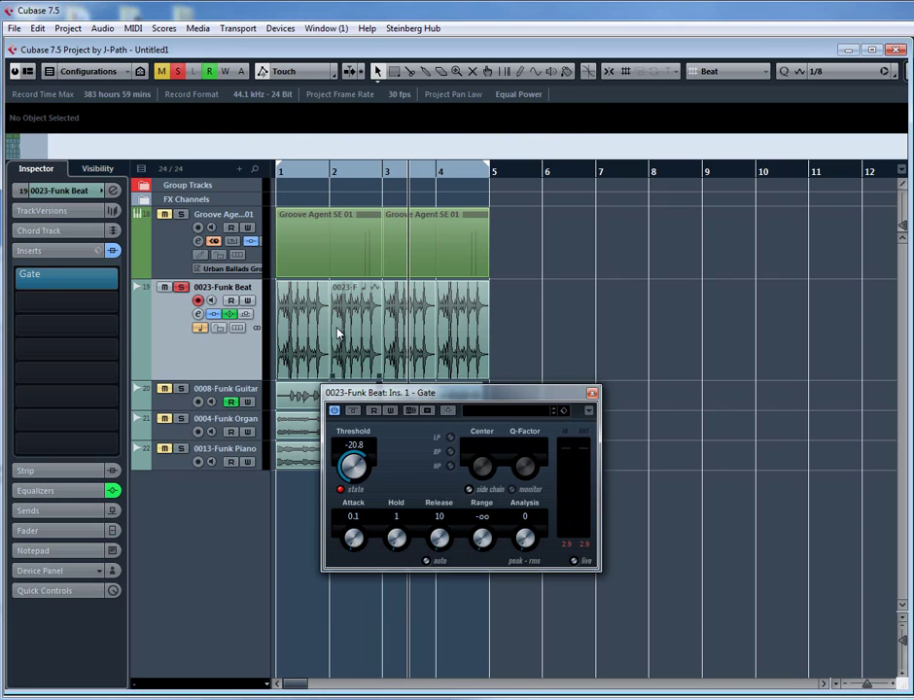
# Lower the bar 2 and bar 4 events on 0023-Funk Beat, play them through the Gate, and restore their full volume.
pyautogui.click(338, 333)
pyautogui.click(469, 340)
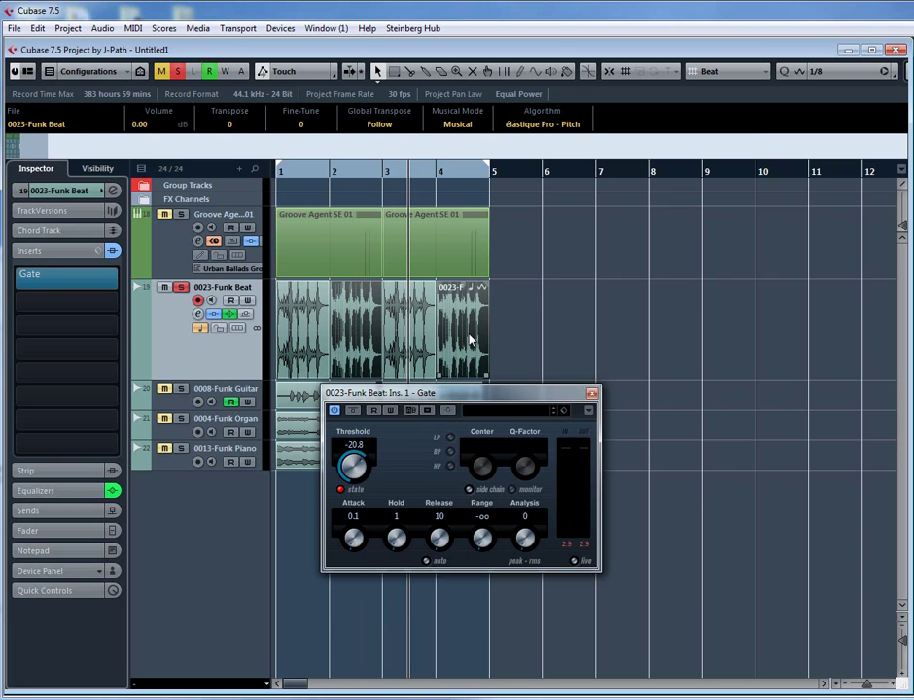
pyautogui.scroll(-3, 470, 340)
pyautogui.click(520, 338)
pyautogui.click(401, 333)
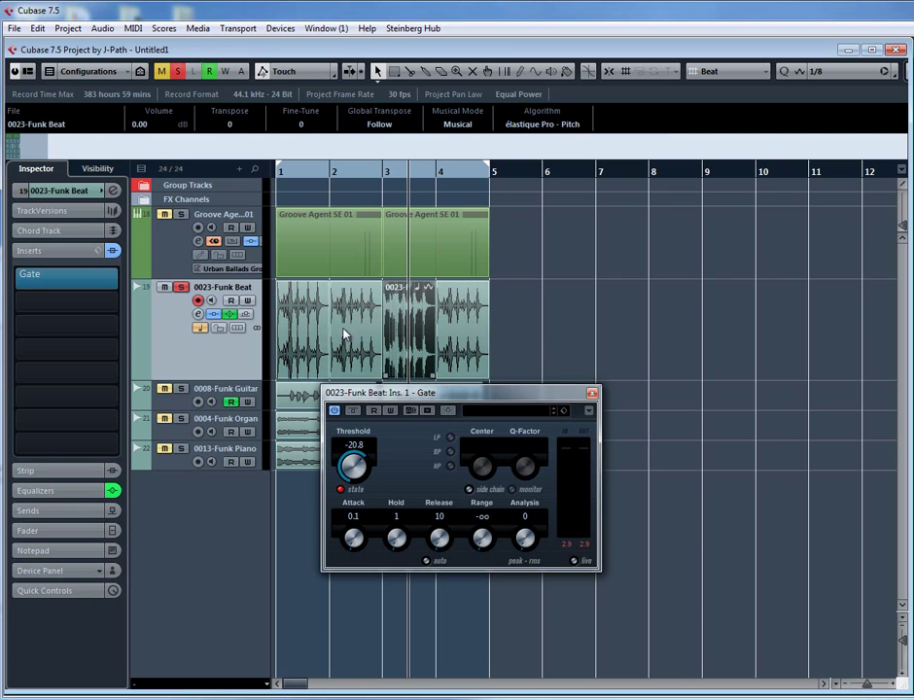
pyautogui.click(636, 333)
pyautogui.press('space')
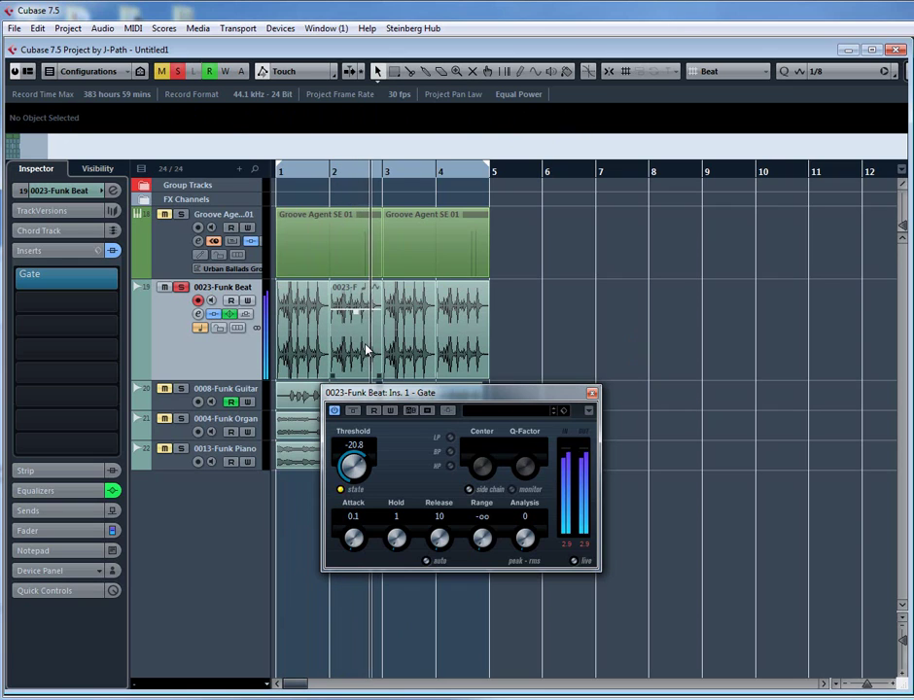
pyautogui.click(357, 318)
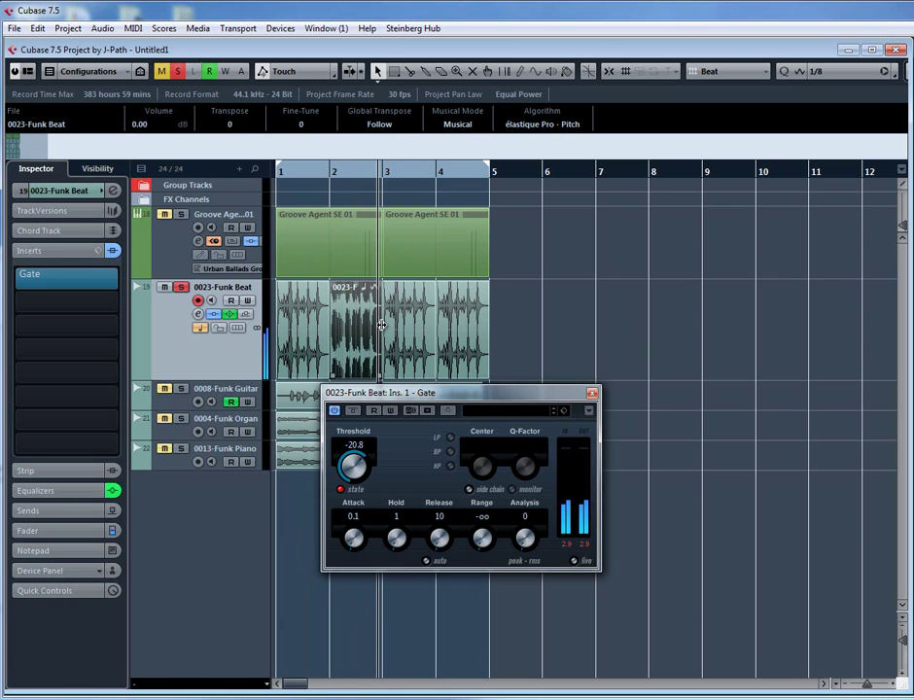
# Turn on Snap and split the bar 1 event on 0023-Funk Beat at the middle of the bar.
pyautogui.click(287, 173)
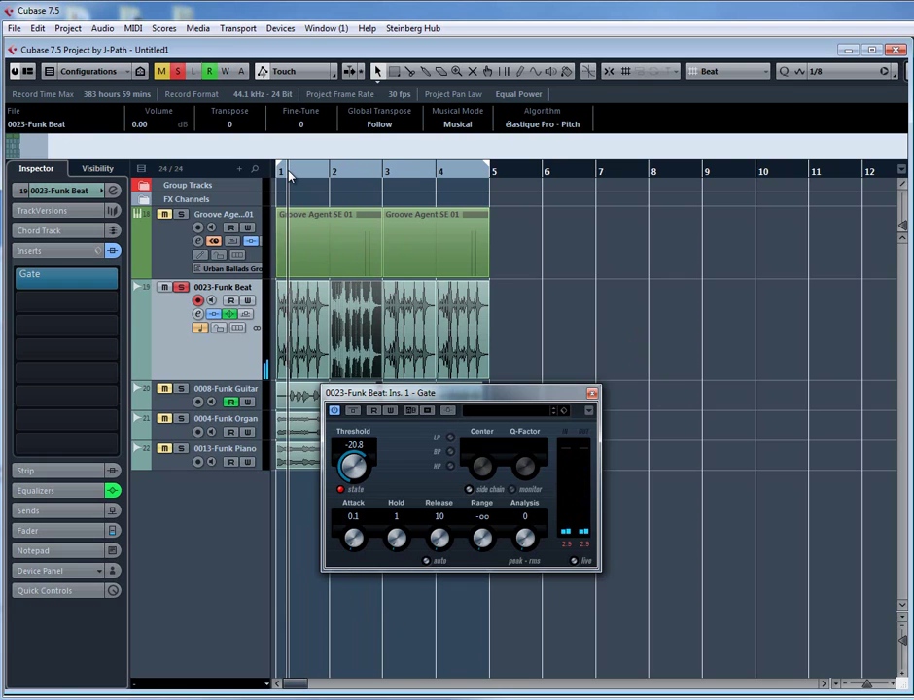
pyautogui.press('h')
pyautogui.press('h')
pyautogui.rightClick(377, 333)
pyautogui.click(409, 330)
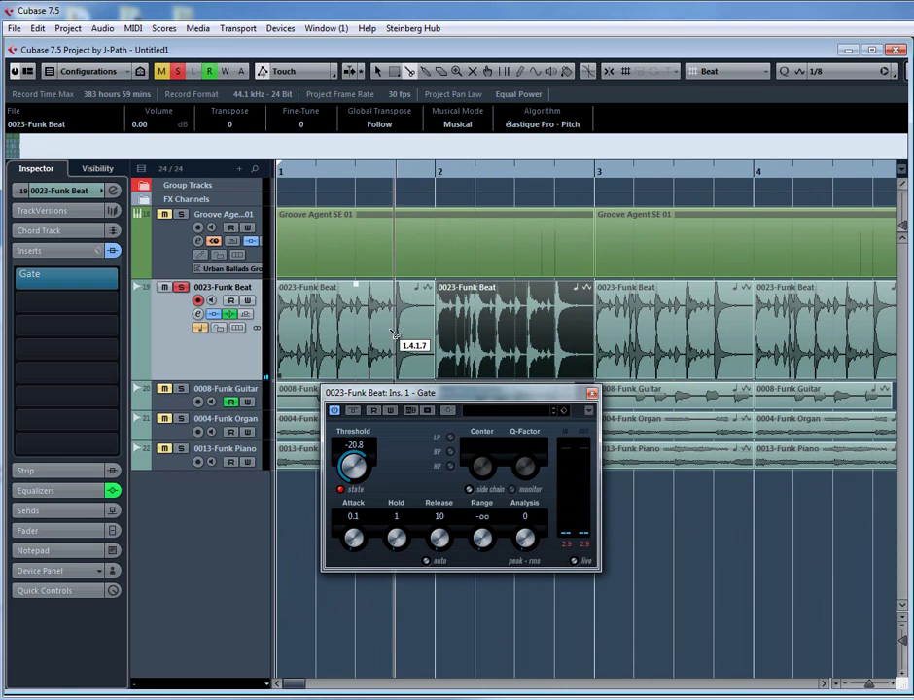
pyautogui.click(612, 74)
pyautogui.click(362, 331)
# Set the volume of the bar 1 event's second half to -8 dB and play it through the Gate.
pyautogui.click(407, 334)
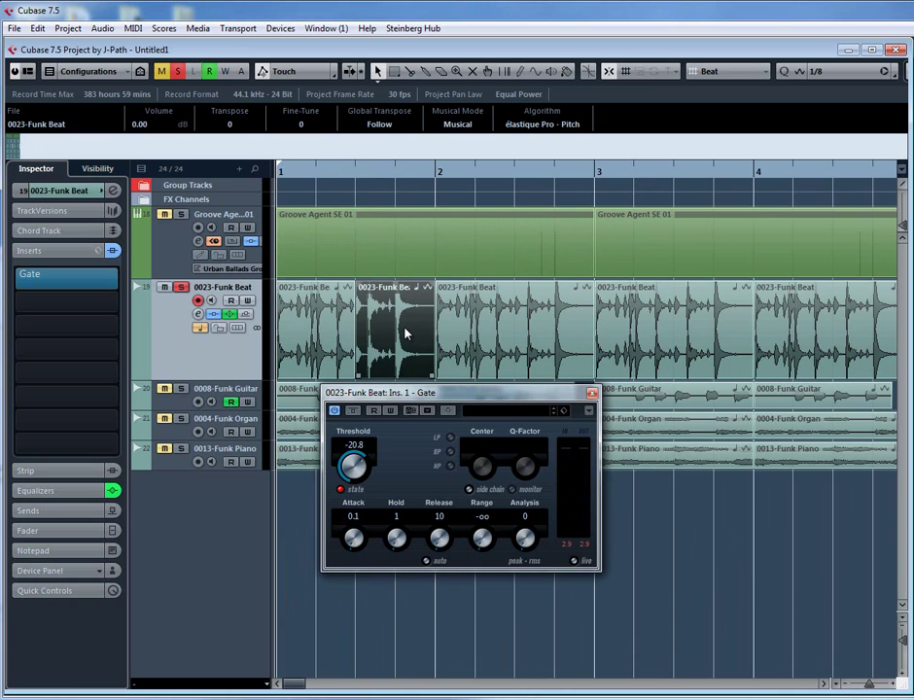
pyautogui.scroll(-8, 406, 333)
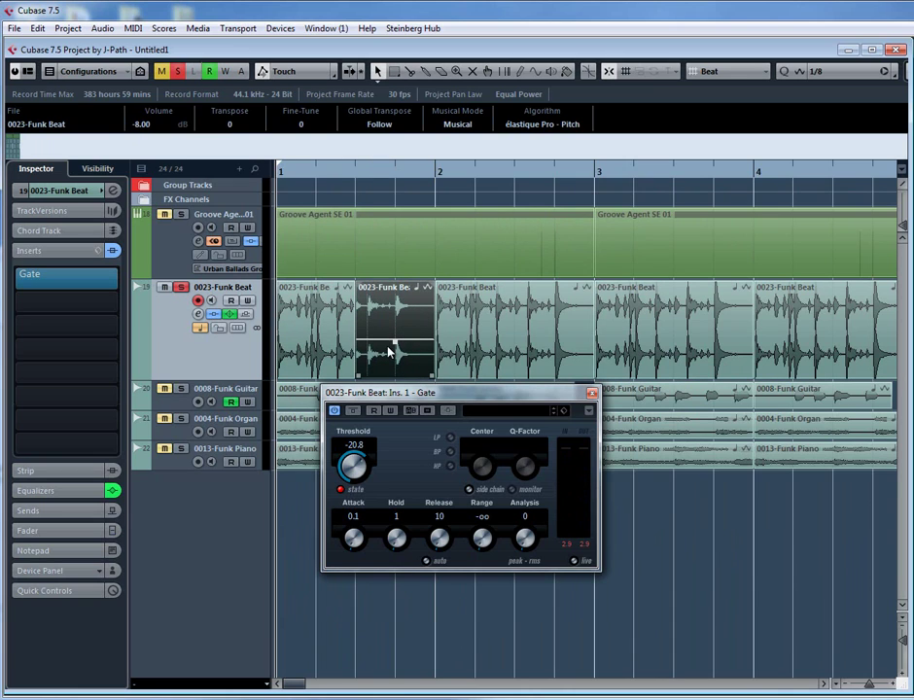
pyautogui.press('space')
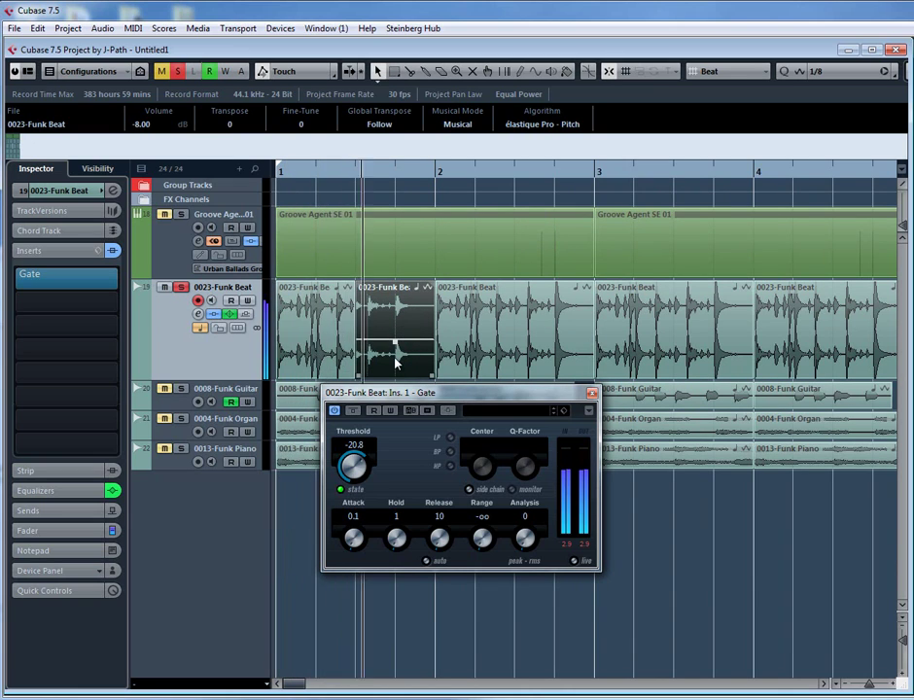
# Replace the bar 3 event on 0023-Funk Beat with a copy of the two bar 1 pieces, and close the Gate settings.
pyautogui.press('g')
pyautogui.press('g')
pyautogui.click(515, 347)
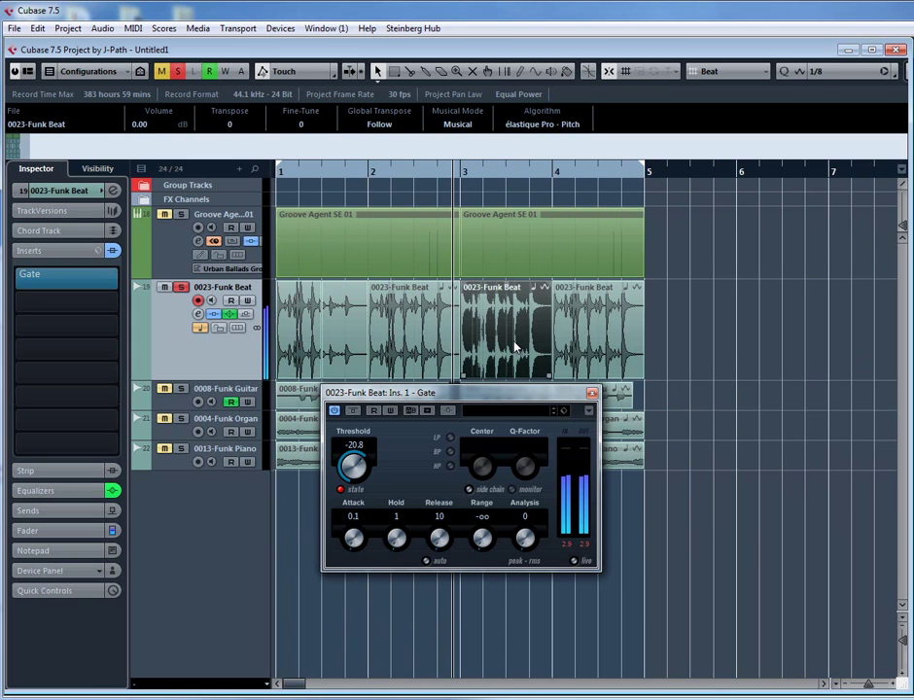
pyautogui.press('Delete')
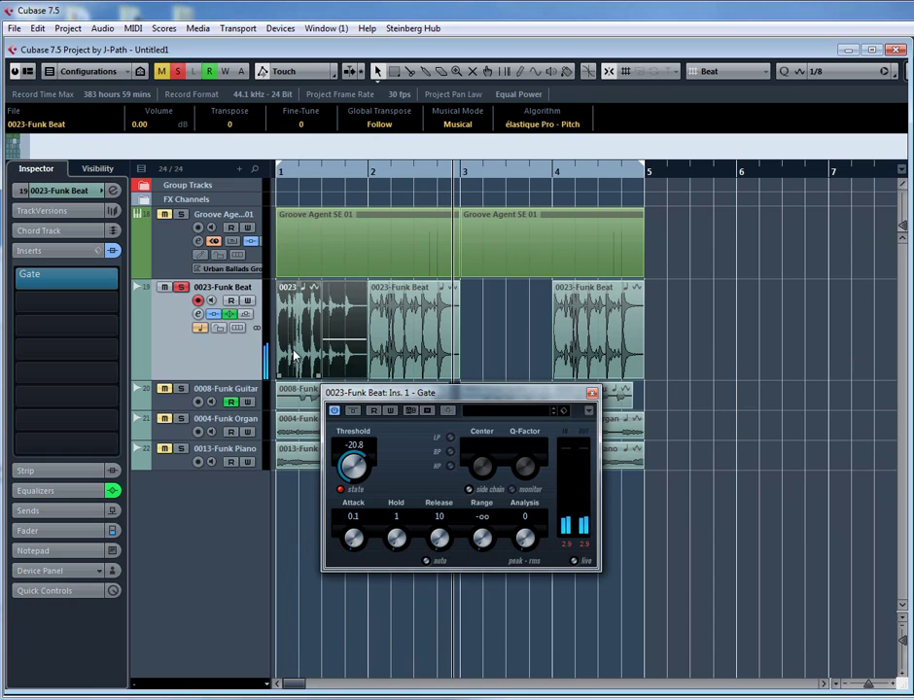
pyautogui.moveTo(285, 360); pyautogui.dragTo(473, 367)
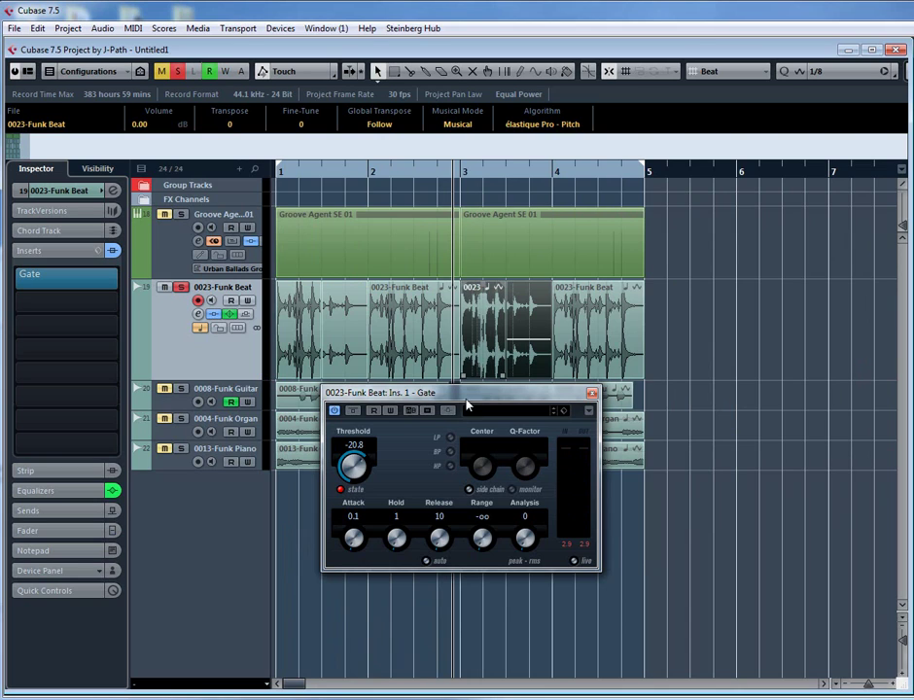
pyautogui.click(591, 392)
pyautogui.click(722, 350)
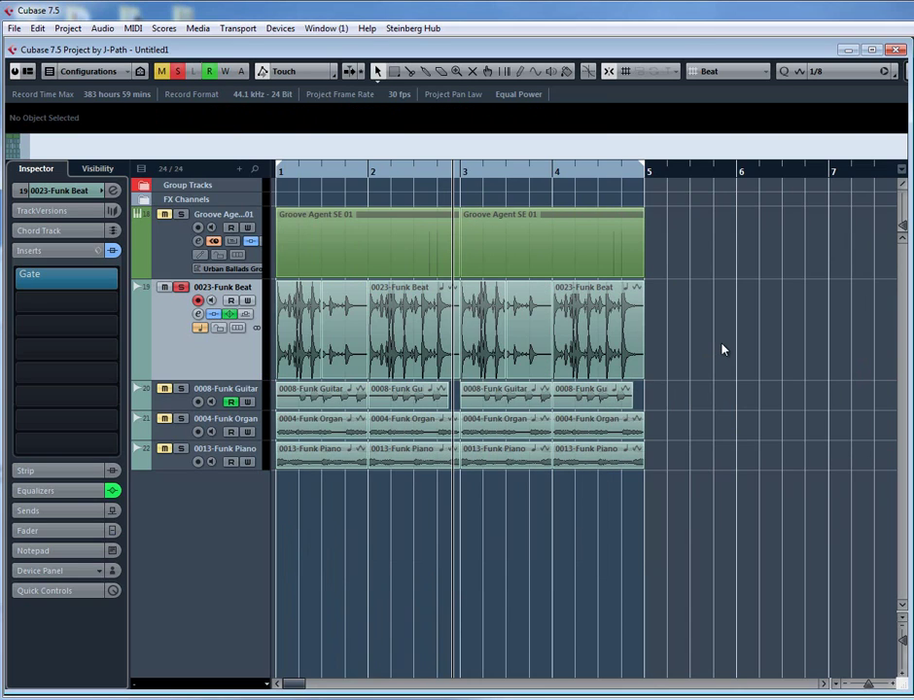
# Solo Groove Agent SE 01 alongside 0023-Funk Beat and play both from the project start with all four bars in view.
pyautogui.press('Home')
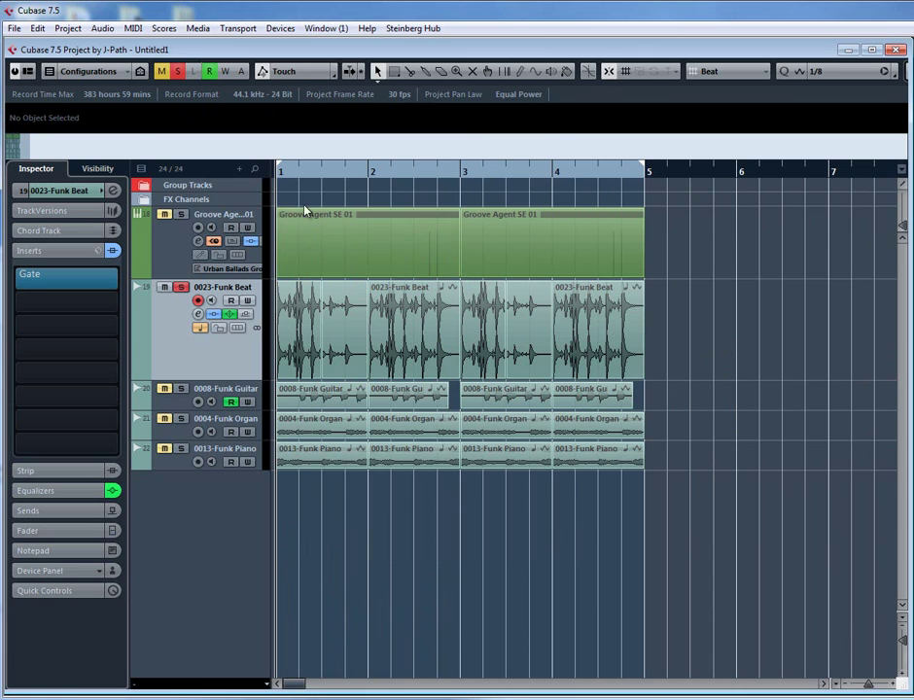
pyautogui.press('g')
pyautogui.press('g')
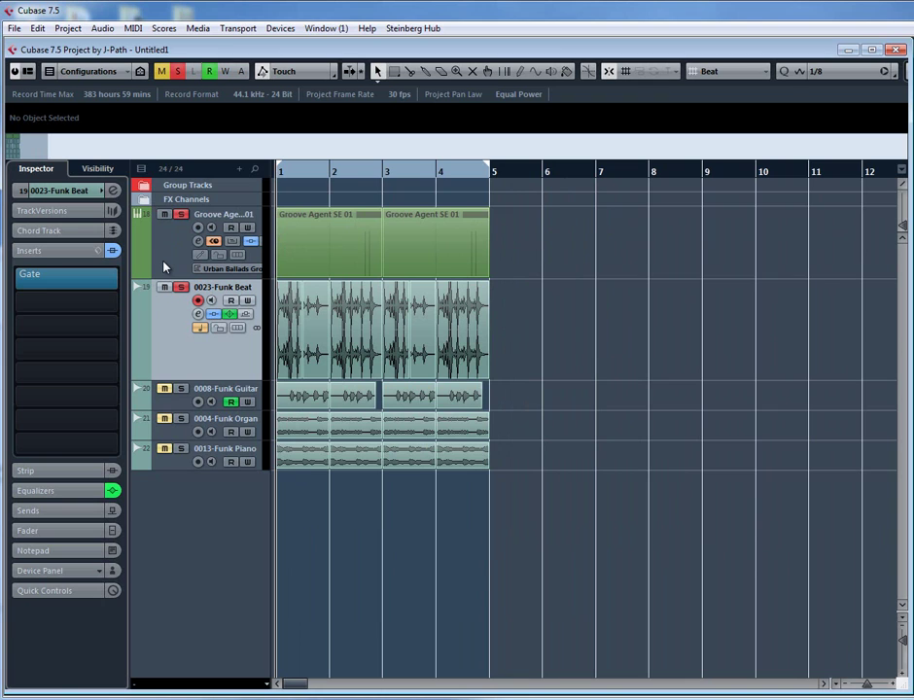
pyautogui.press('space')
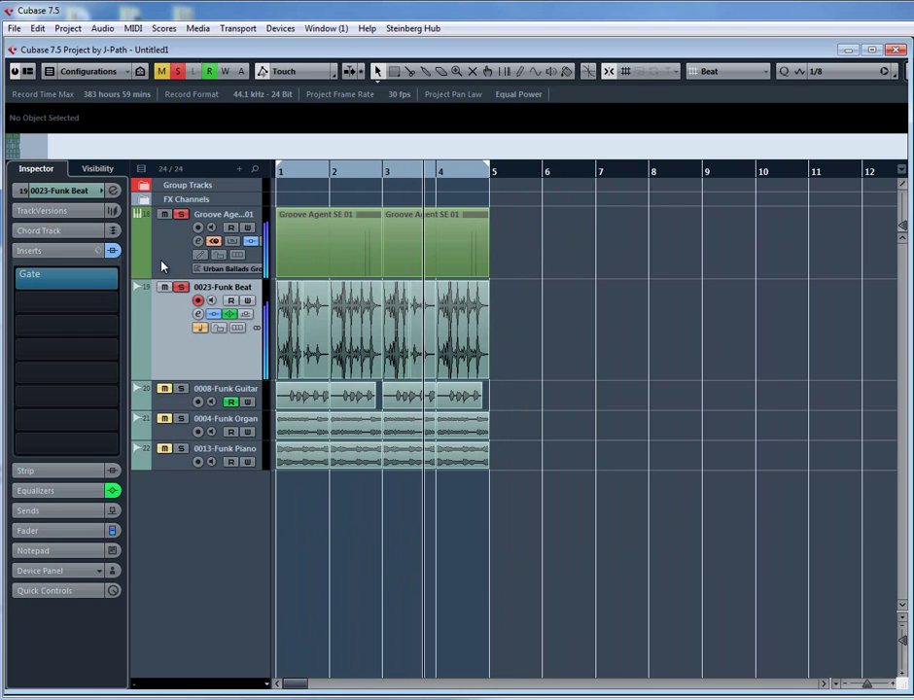
# Open the channel settings of Groove Agent SE 01 and load EnvelopeShaper in the second insert slot below the Gate.
pyautogui.click(162, 265)
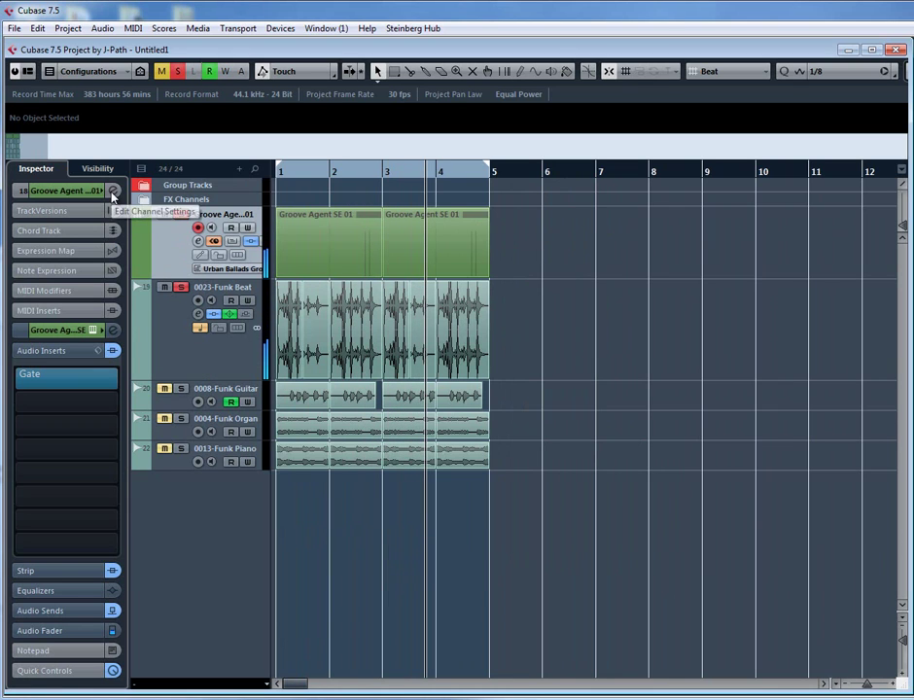
pyautogui.click(113, 191)
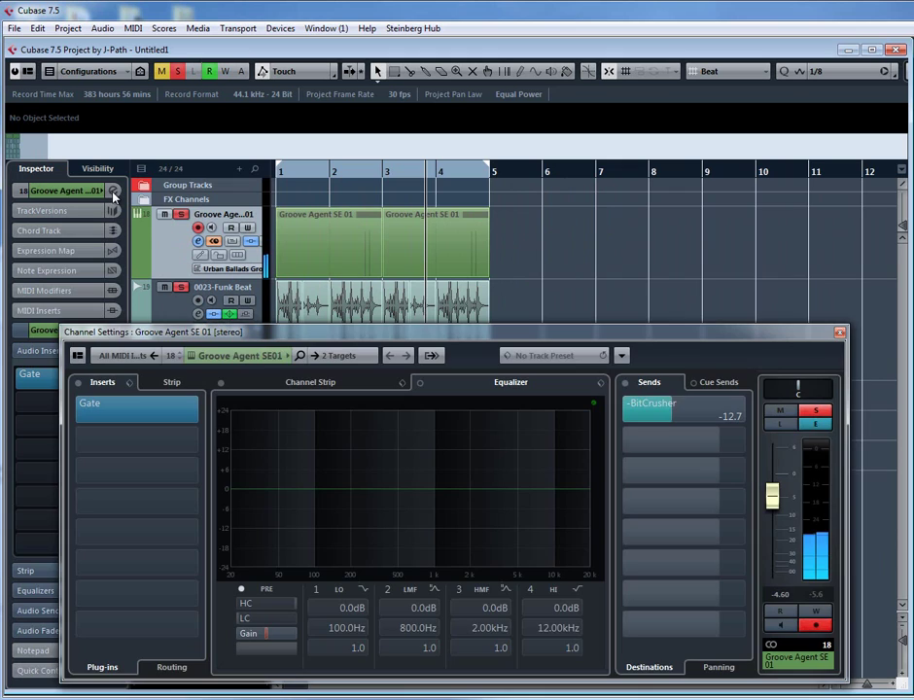
pyautogui.click(312, 382)
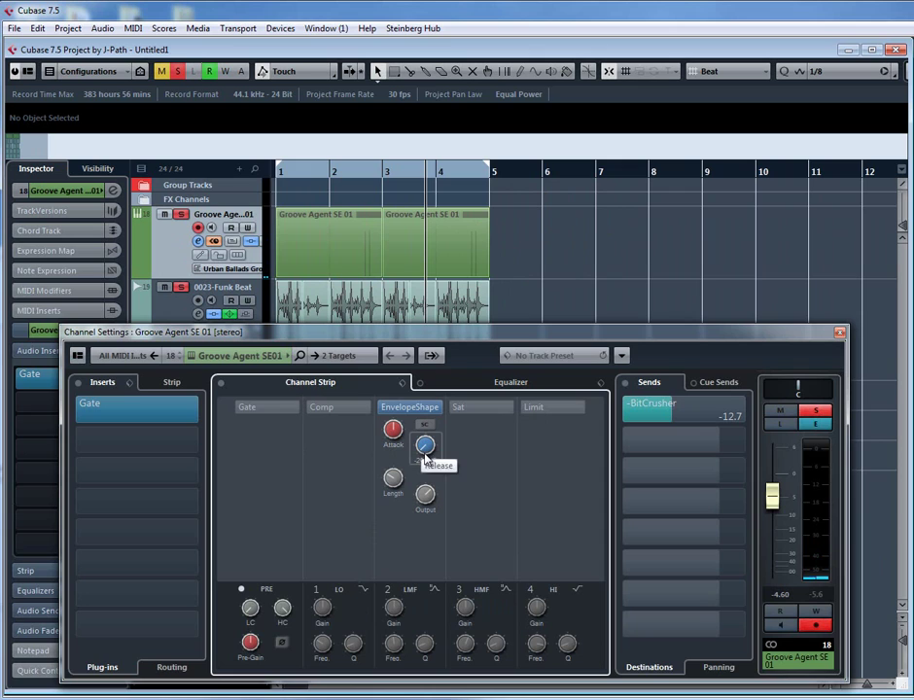
pyautogui.click(130, 447)
pyautogui.write('env')
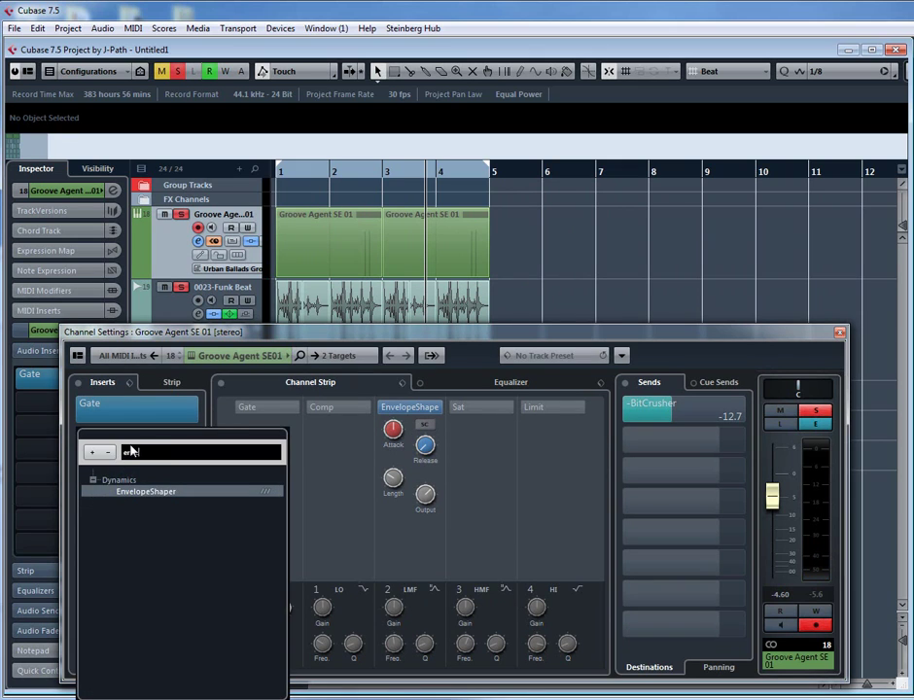
pyautogui.write('elo')
pyautogui.press('Return')
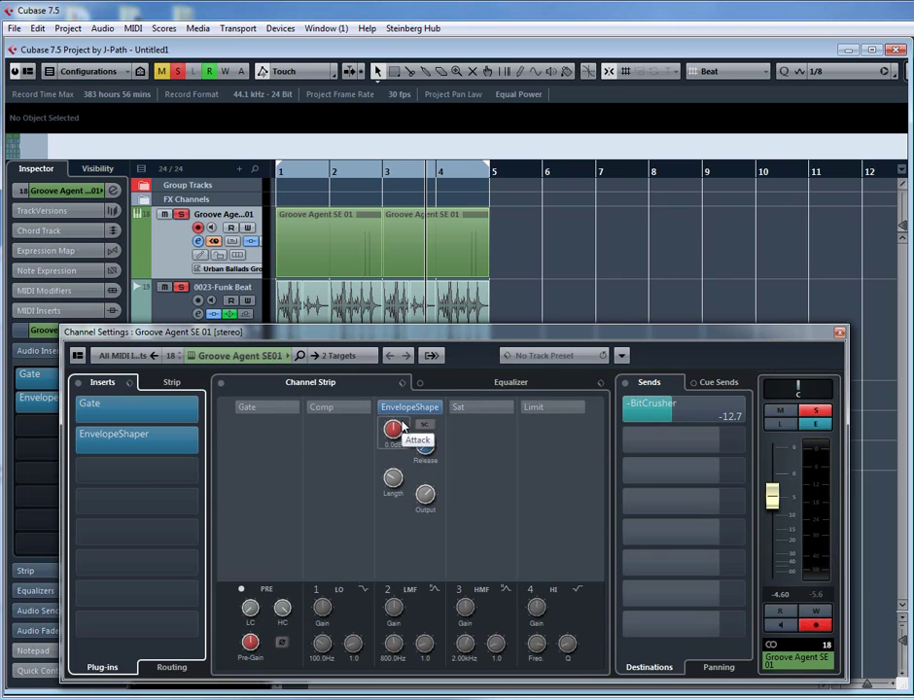
# Bypass the channel strip on Groove Agent SE 01 and lower the inserted EnvelopeShaper's Release to about -15.
pyautogui.click(152, 440)
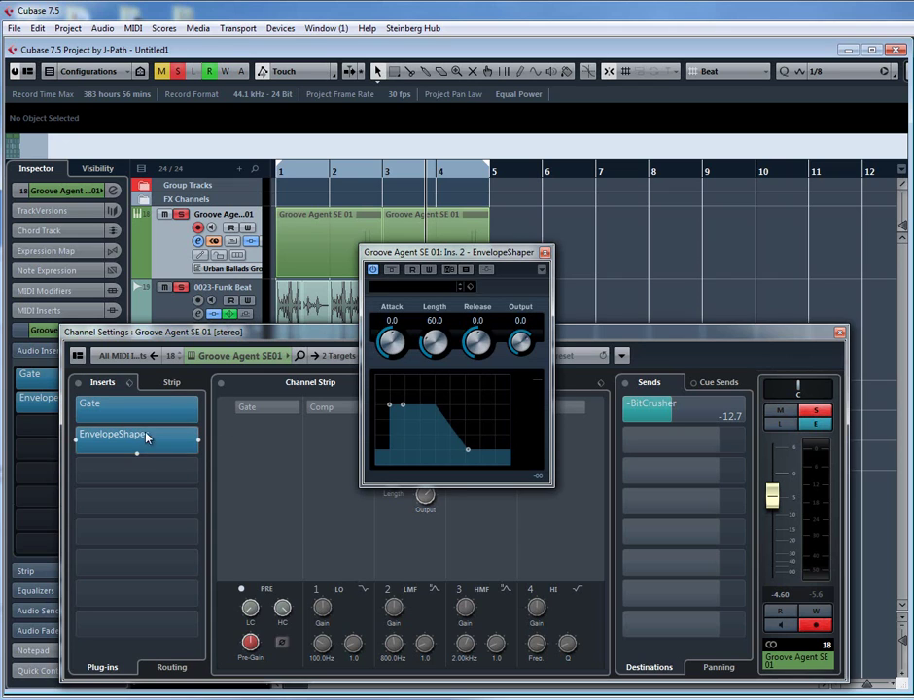
pyautogui.moveTo(465, 249); pyautogui.dragTo(345, 234)
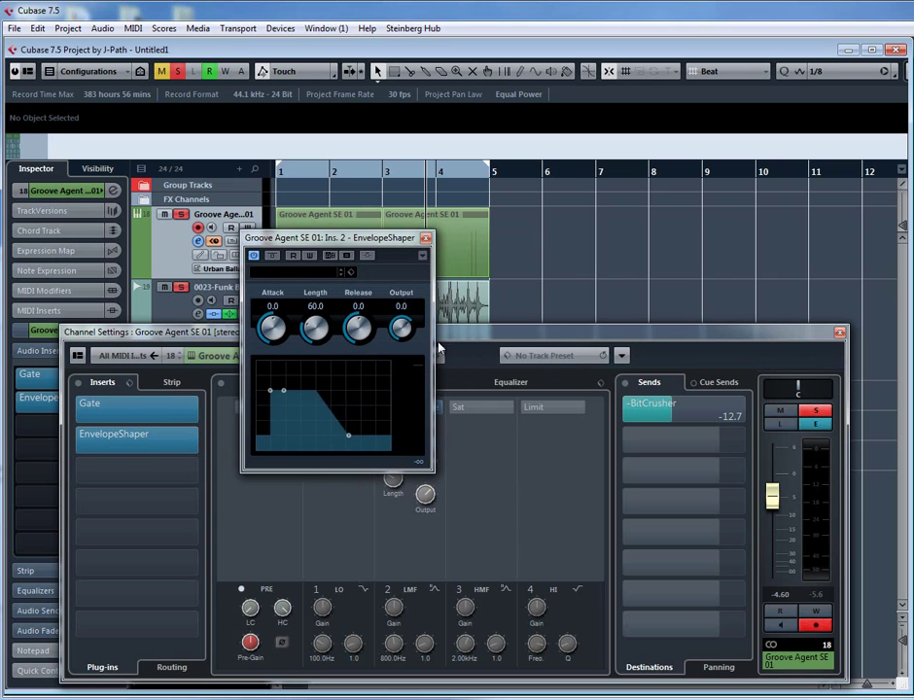
pyautogui.click(425, 237)
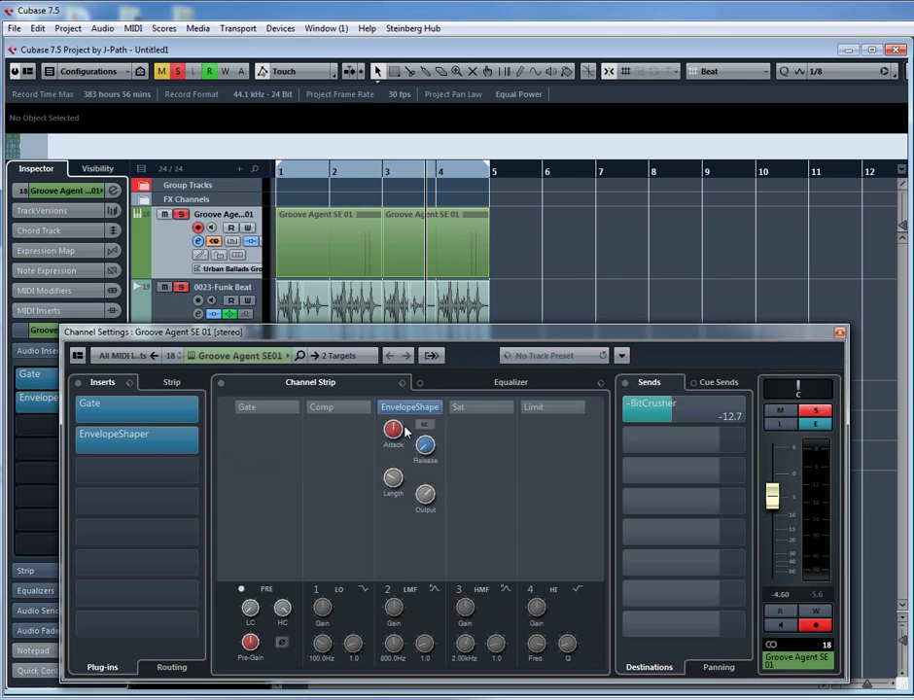
pyautogui.click(170, 435)
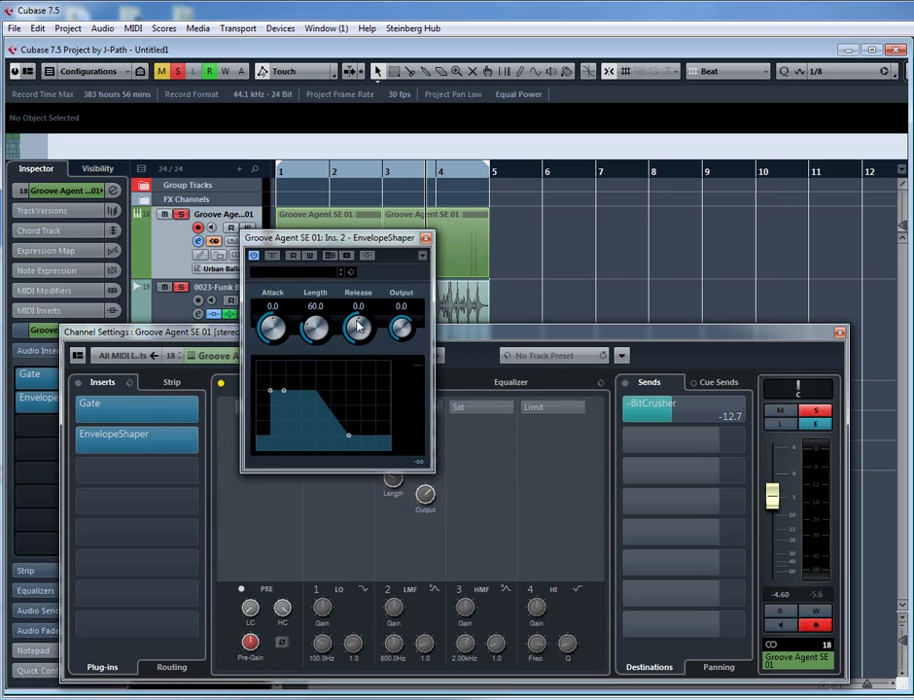
pyautogui.moveTo(355, 326); pyautogui.dragTo(342, 336)
# Set the Groove Agent SE 01 Gate's Release to 139 and move its window clear of the insert list.
pyautogui.click(136, 403)
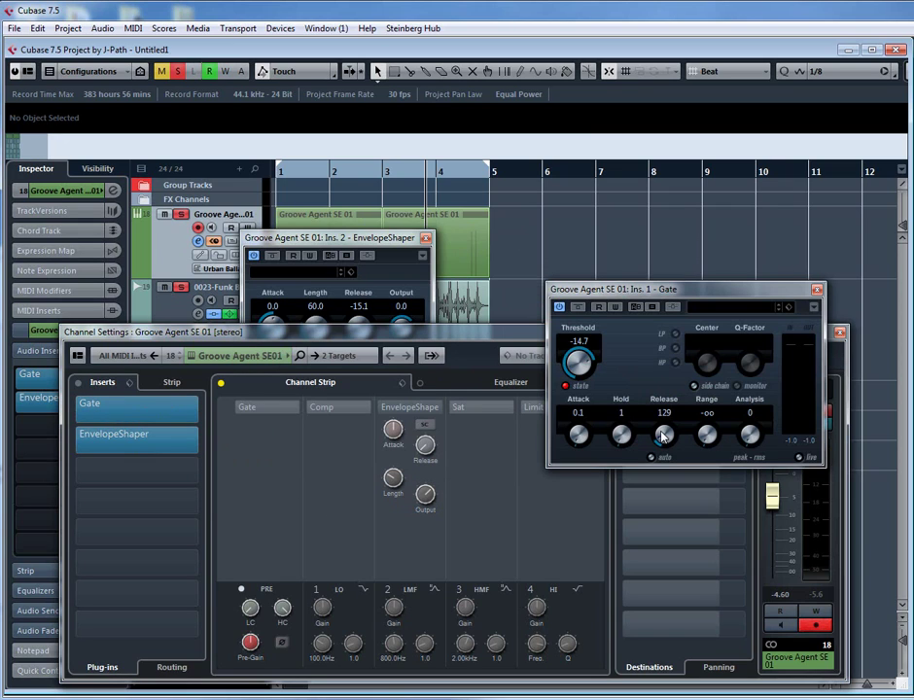
pyautogui.moveTo(651, 284); pyautogui.dragTo(323, 232)
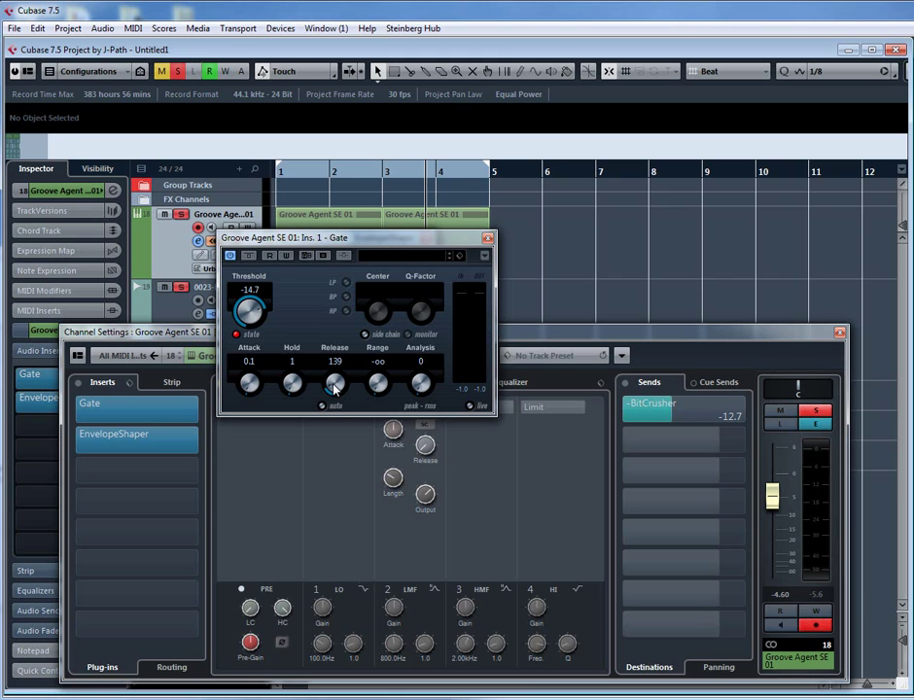
pyautogui.click(163, 443)
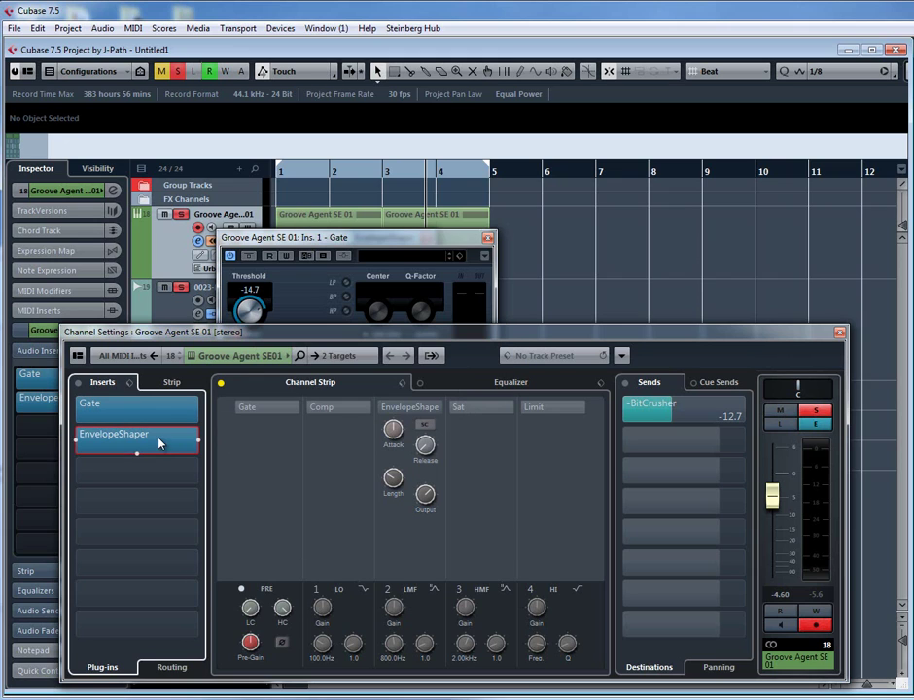
pyautogui.moveTo(379, 250); pyautogui.dragTo(562, 419)
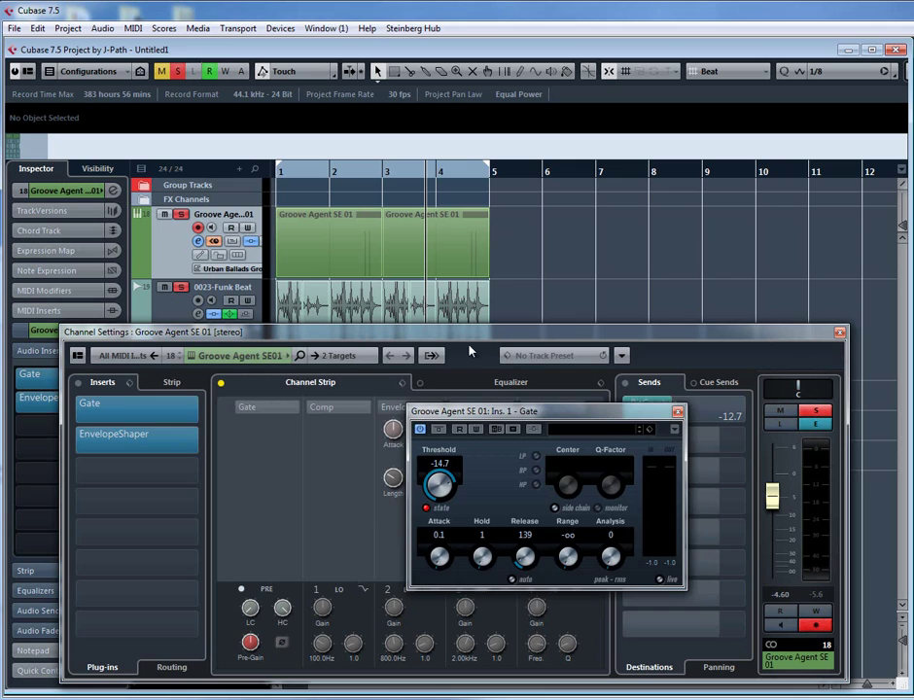
# Lower the EnvelopeShaper's Release to -20.0 on Groove Agent SE 01 and start playback.
pyautogui.click(165, 438)
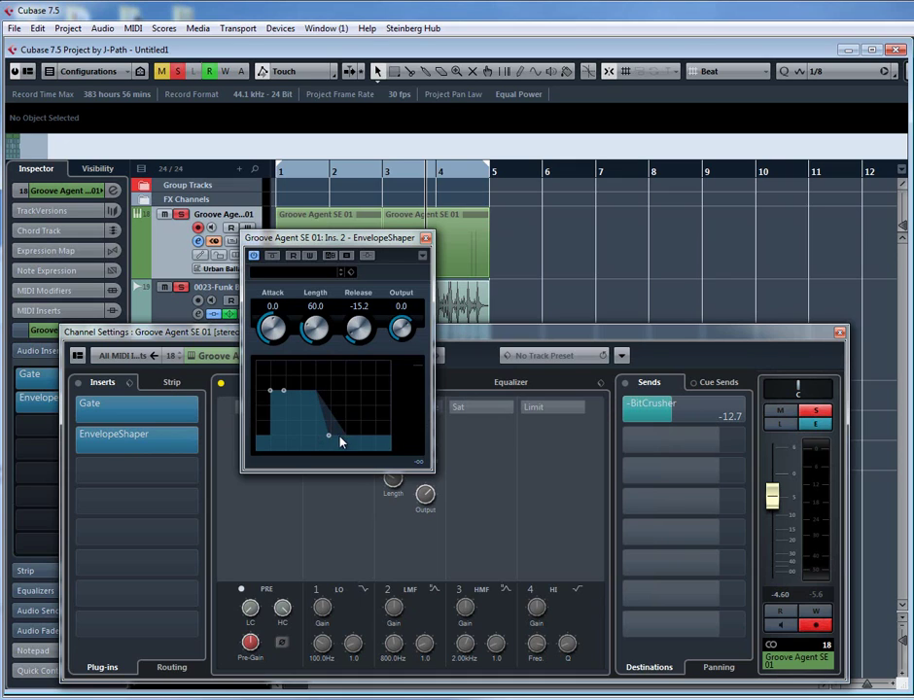
pyautogui.moveTo(350, 336); pyautogui.dragTo(357, 351)
pyautogui.press('space')
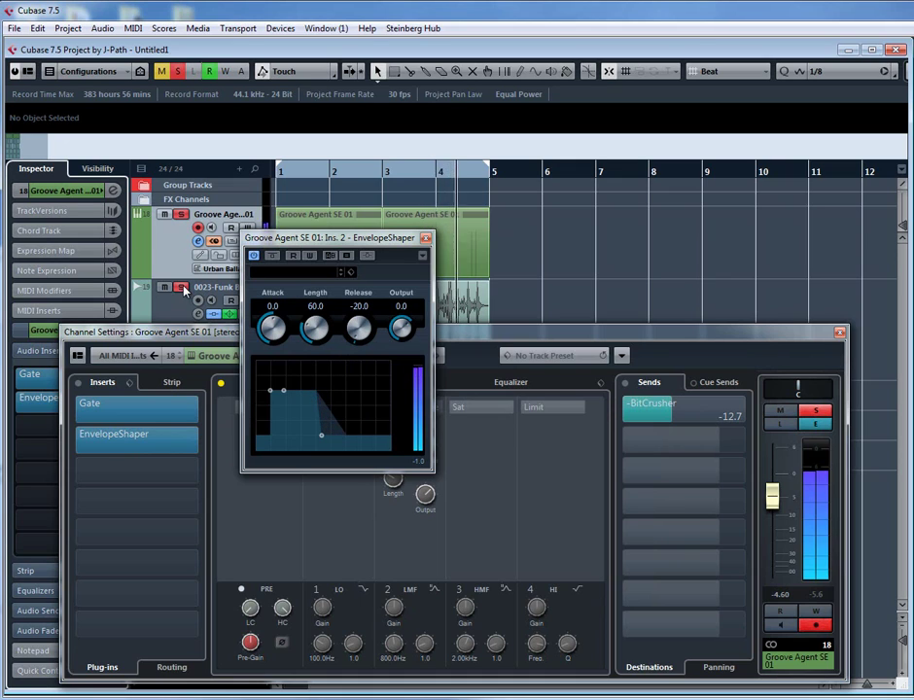
# Compare the soloed Groove Agent SE 01 drums with the EnvelopeShaper bypassed and active during playback.
pyautogui.click(273, 255)
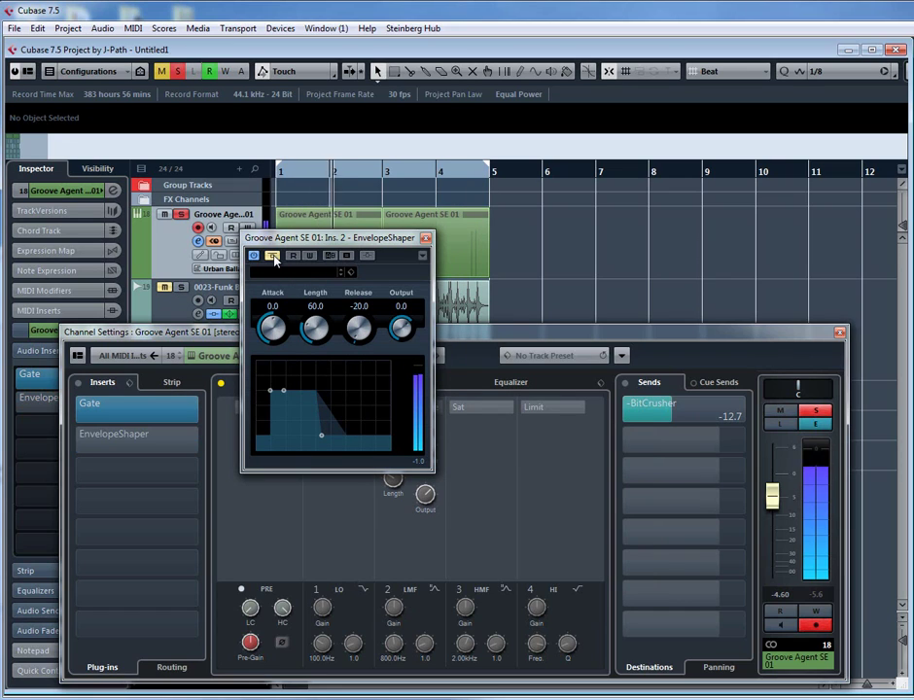
pyautogui.click(273, 255)
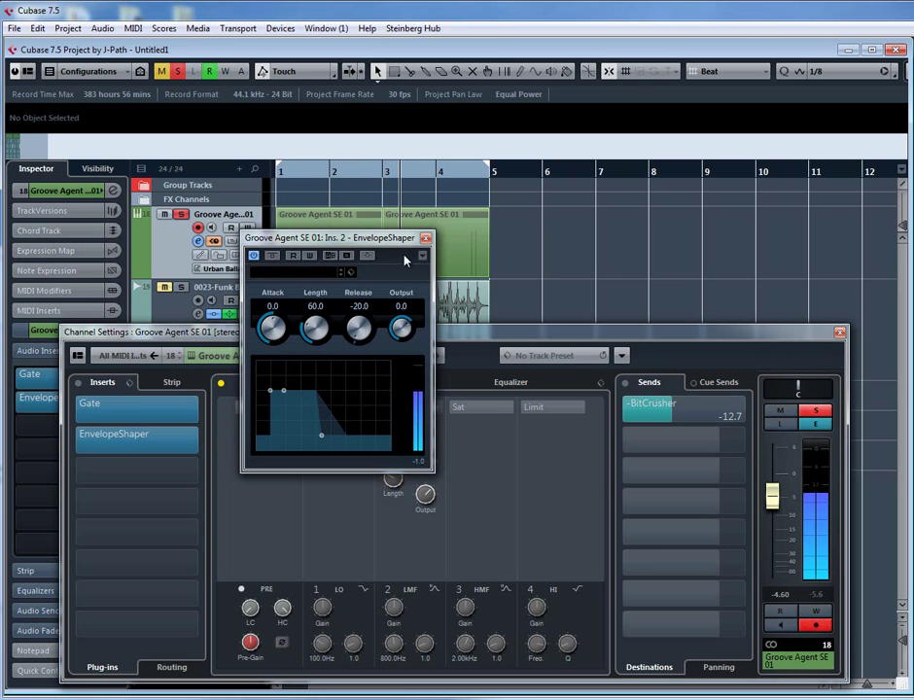
pyautogui.click(273, 256)
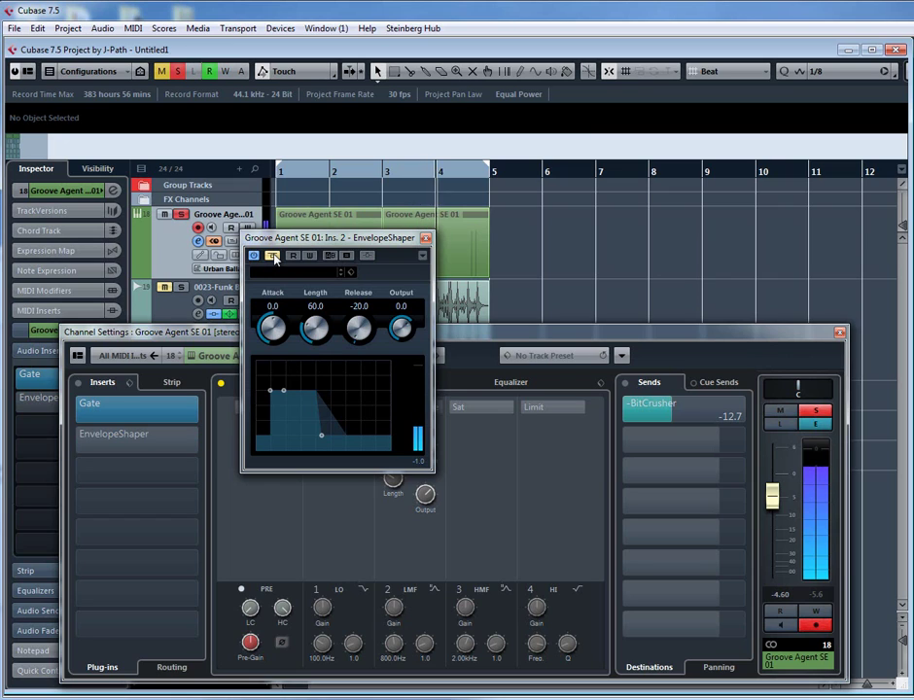
pyautogui.click(273, 255)
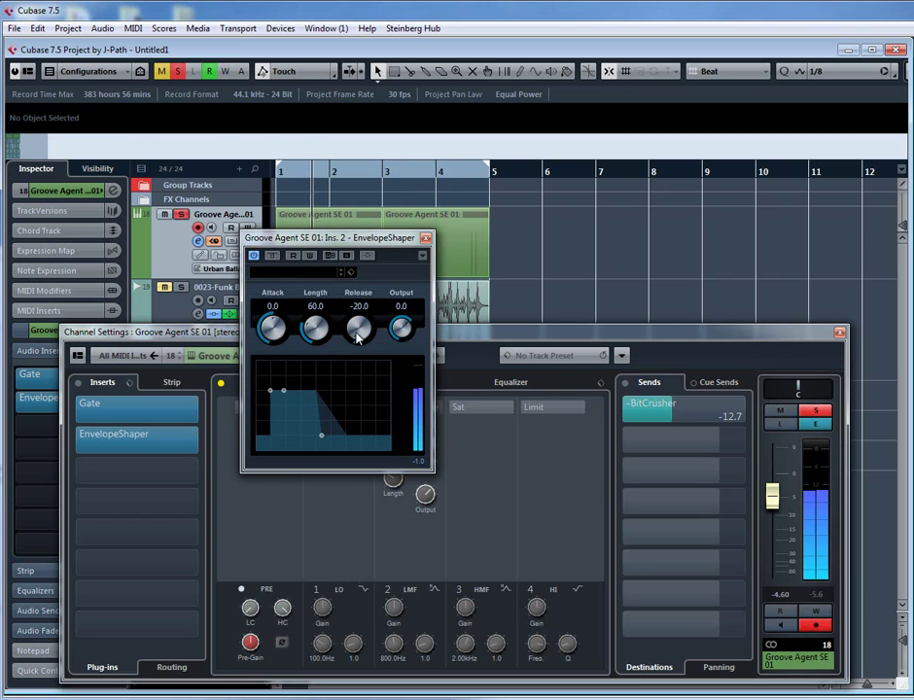
# Raise the EnvelopeShaper's Release to -11.9 and close its settings.
pyautogui.moveTo(357, 336); pyautogui.dragTo(347, 334)
pyautogui.scroll(2, 350, 339)
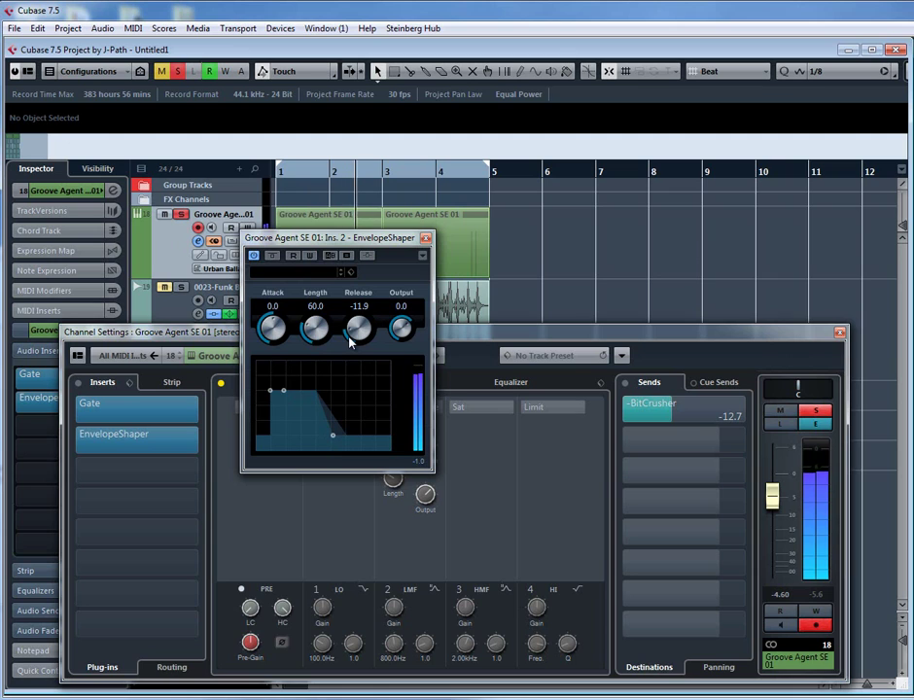
pyautogui.click(425, 238)
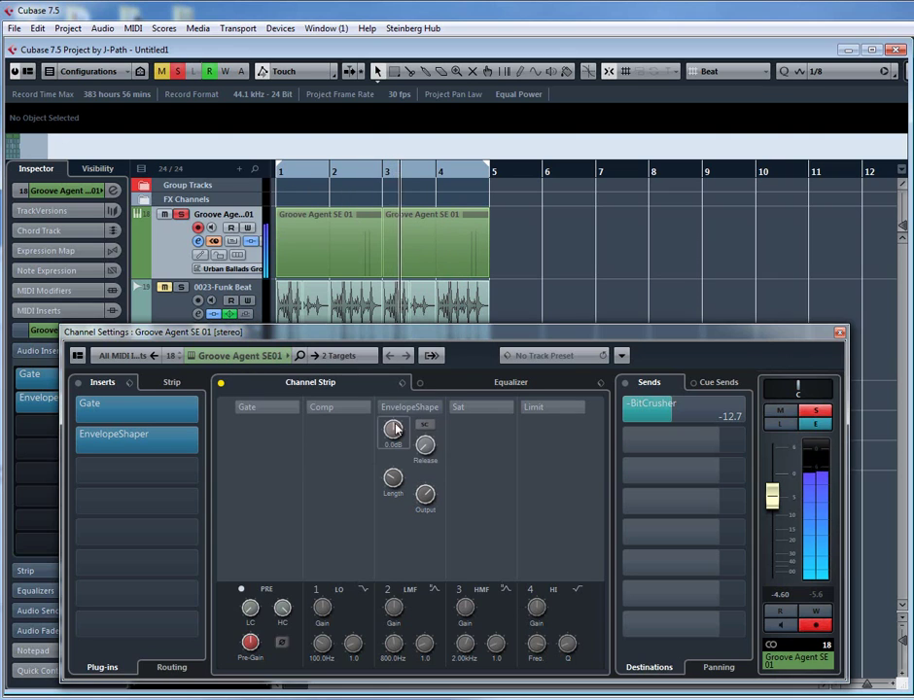
# Reactivate the channel strip on Groove Agent SE 01 and close the Channel Settings and Gate windows.
pyautogui.click(378, 407)
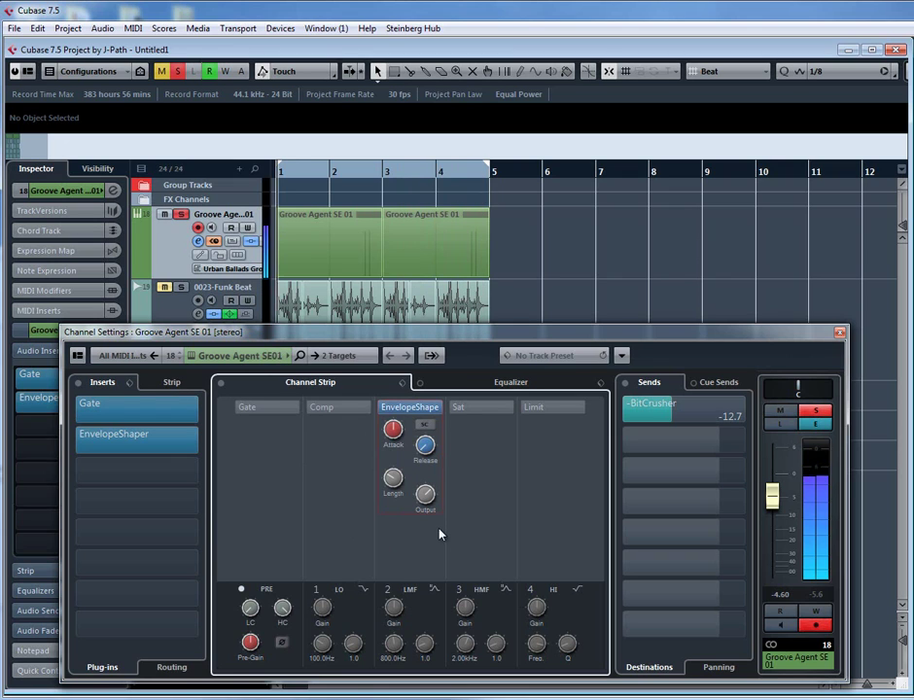
pyautogui.click(453, 309)
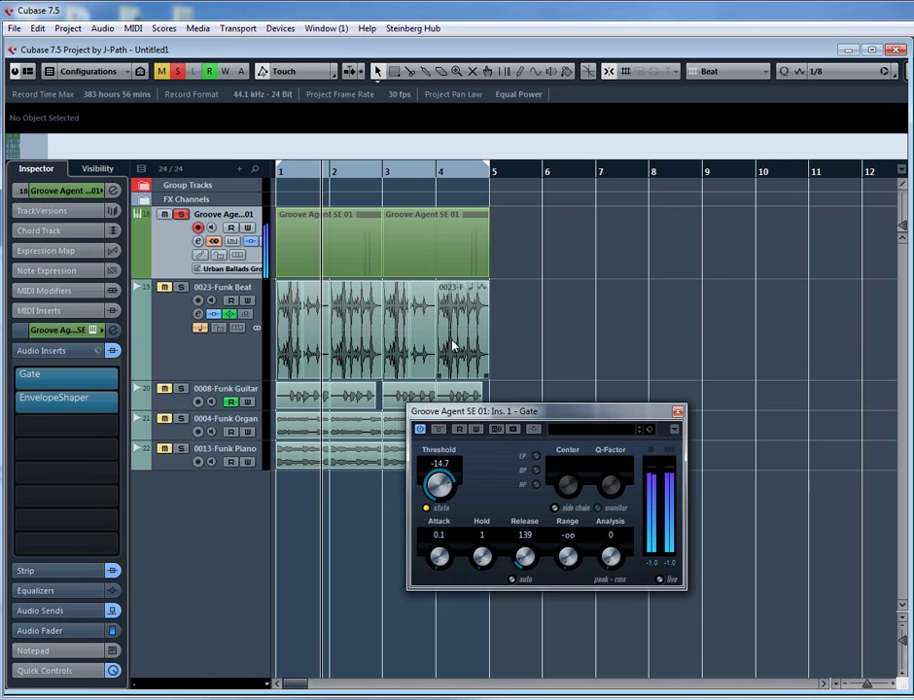
pyautogui.click(677, 411)
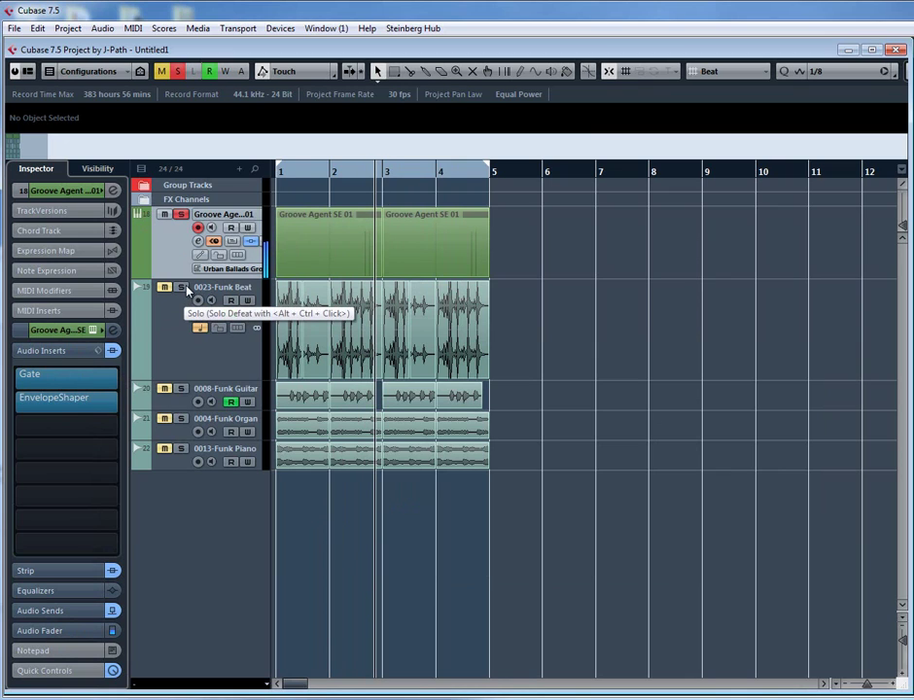
# Solo 0023-Funk Beat alongside Groove Agent SE 01 and play both tracks together.
pyautogui.click(182, 288)
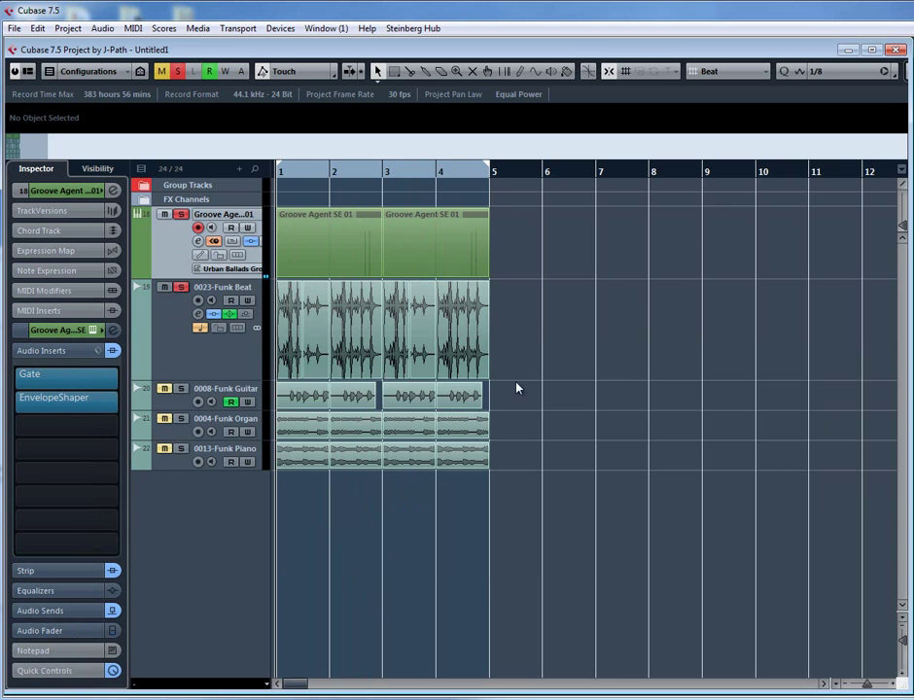
pyautogui.press('h')
pyautogui.press('g')
pyautogui.press('g')
pyautogui.press('g')
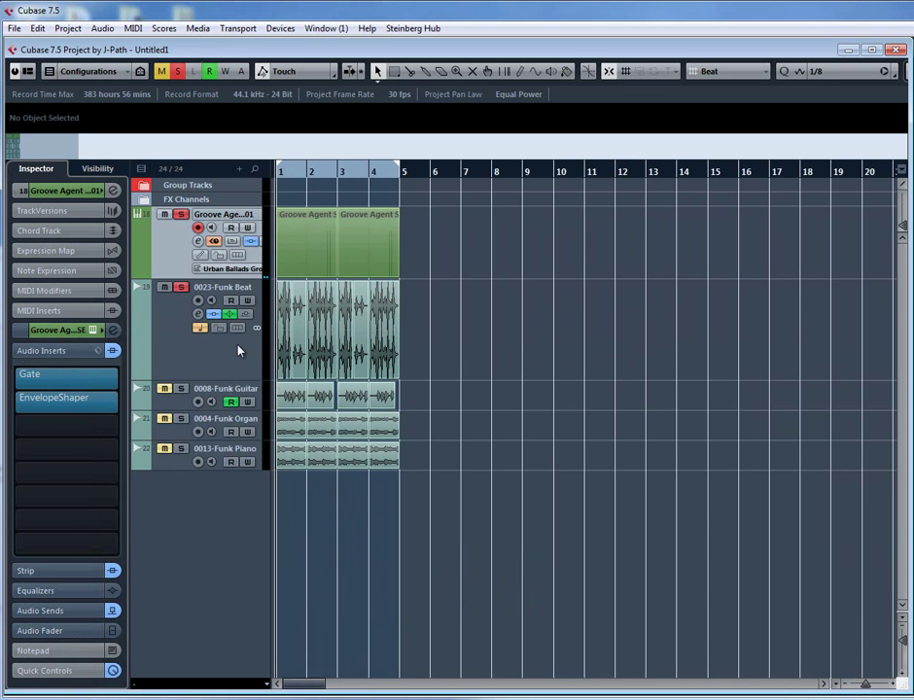
pyautogui.press('g')
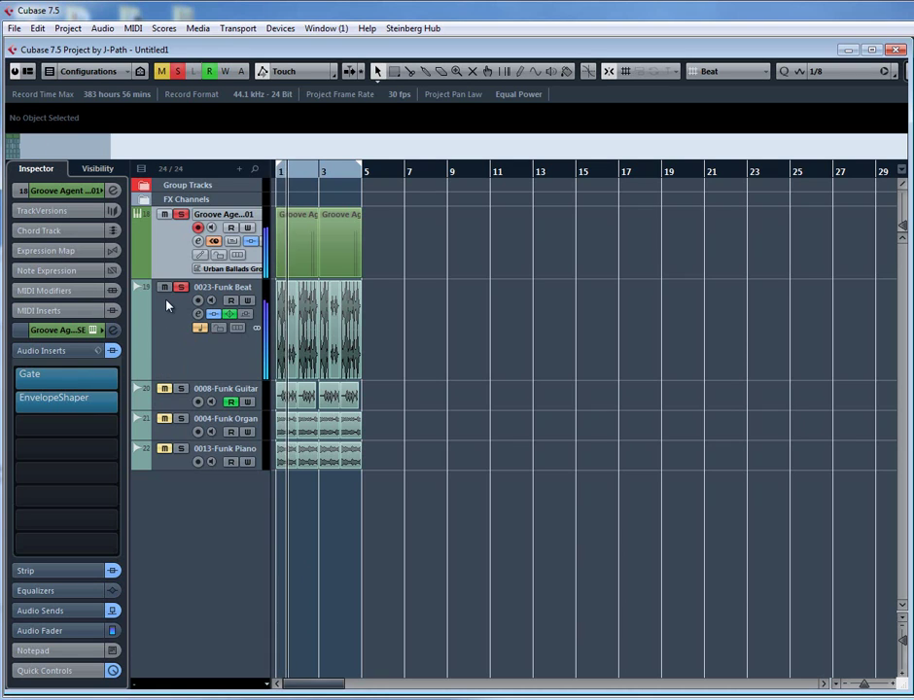
pyautogui.press('h')
pyautogui.press('h')
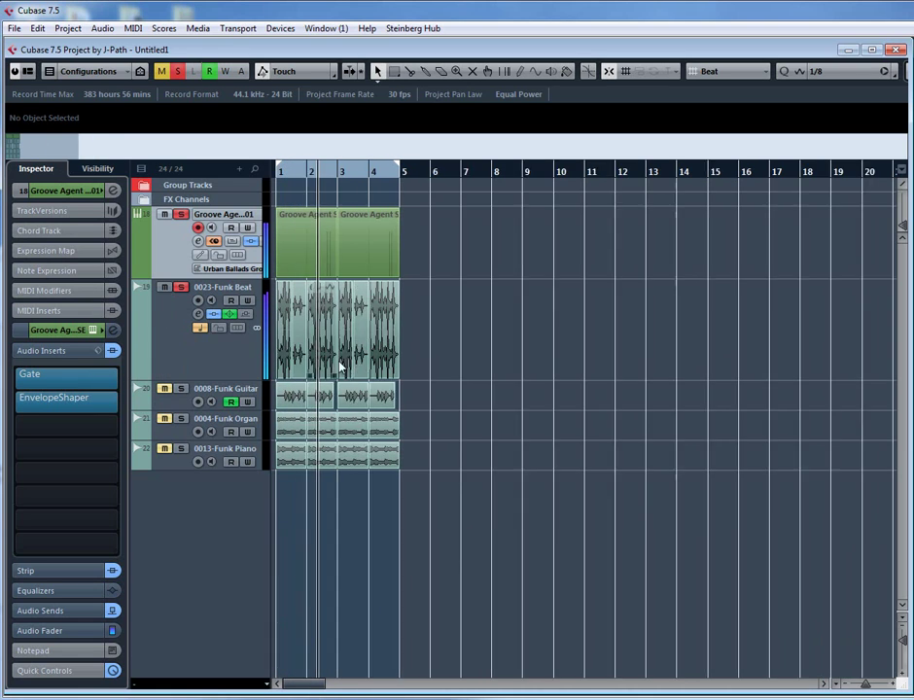
# Set the second halves of the bar 1 and bar 3 events on 0023-Funk Beat to -3 dB and listen to the result.
pyautogui.click(336, 362)
pyautogui.click(307, 356)
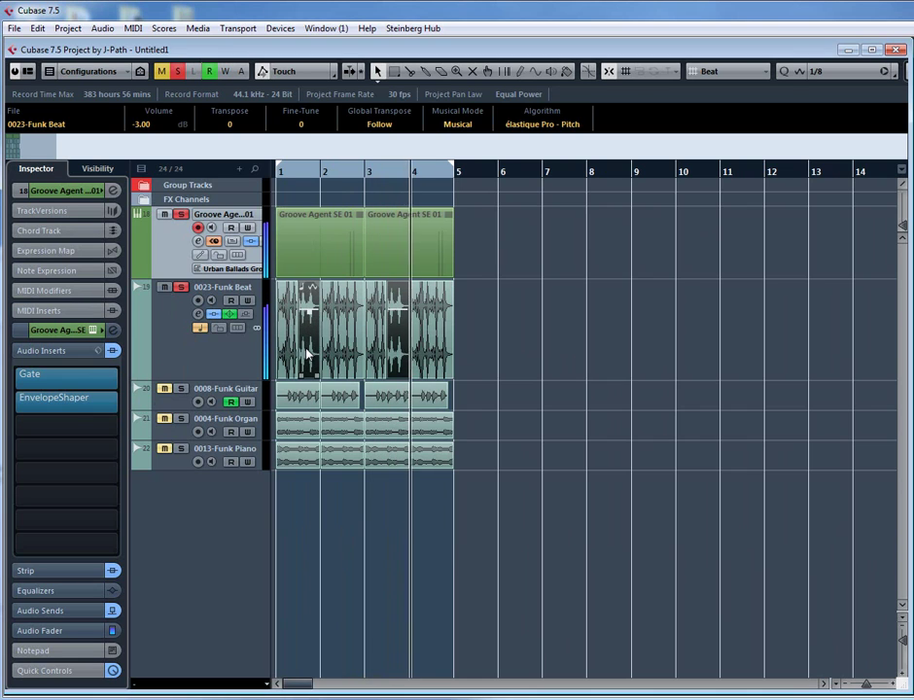
pyautogui.press('g')
pyautogui.press('g')
pyautogui.press('g')
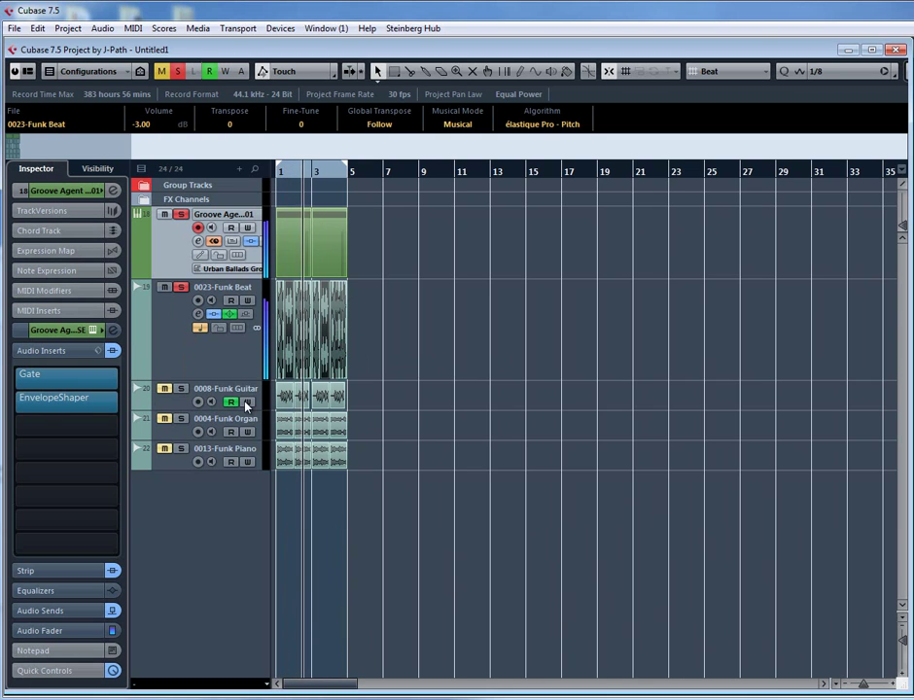
pyautogui.press('h')
pyautogui.press('h')
pyautogui.press('h')
pyautogui.press('h')
pyautogui.press('h')
pyautogui.press('h')
pyautogui.press('h')
pyautogui.press('h')
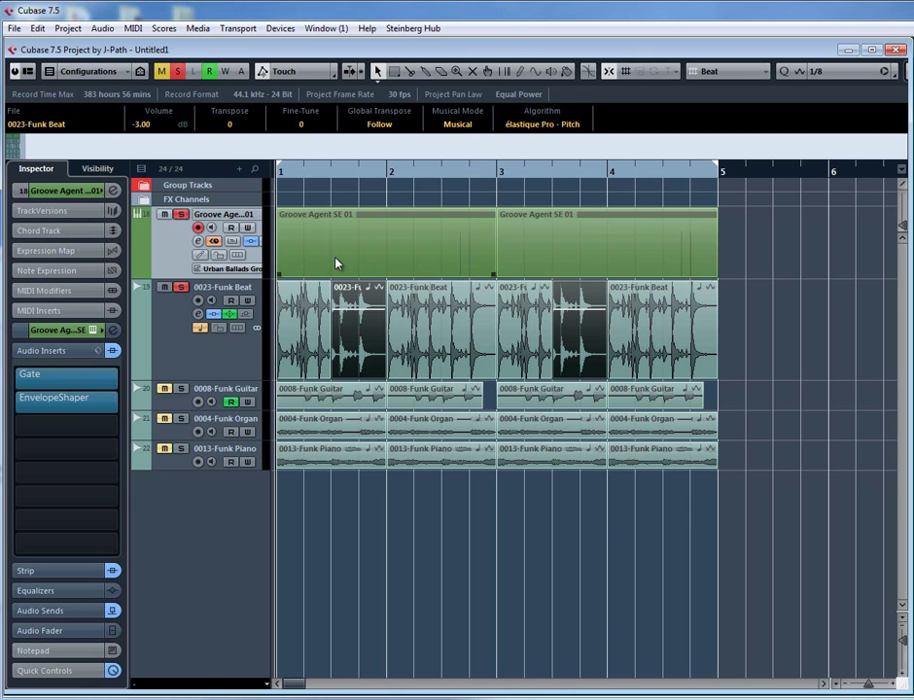
# Select the 0008-Funk Guitar track and deactivate all solo and mute states in the project.
pyautogui.click(220, 375)
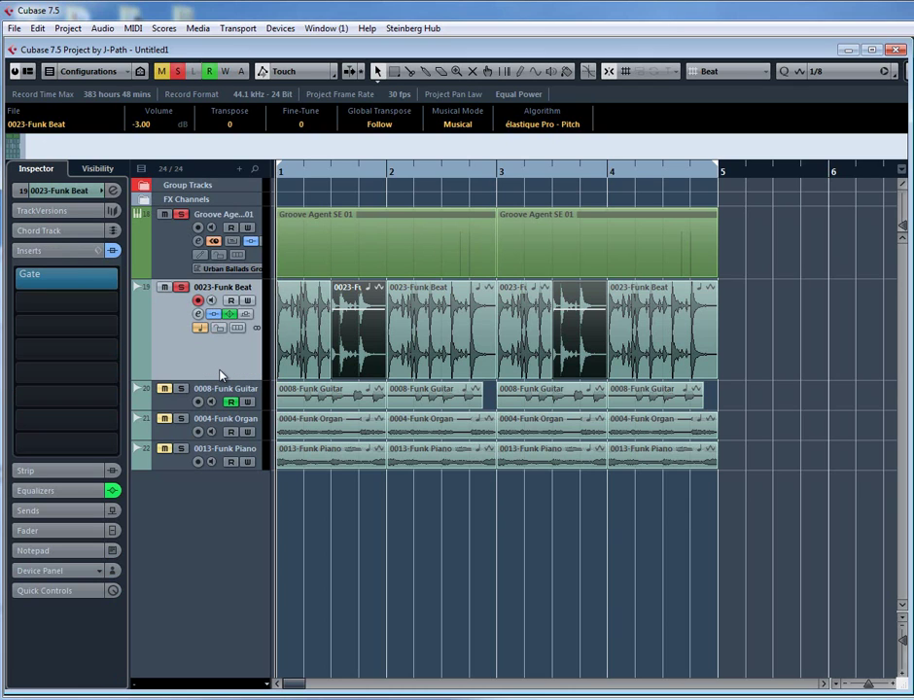
pyautogui.press('g')
pyautogui.press('g')
pyautogui.press('g')
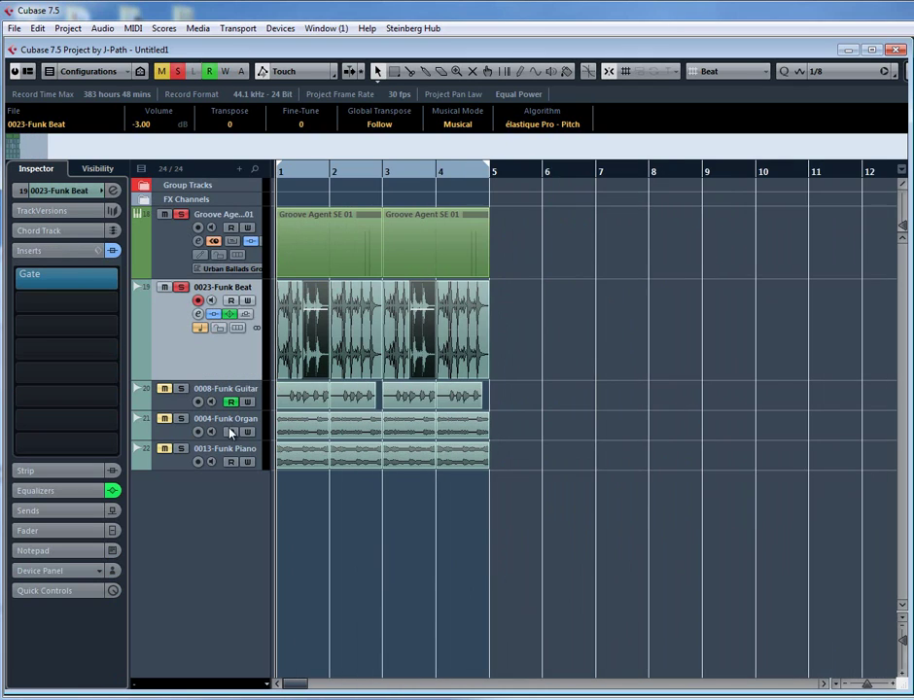
pyautogui.click(243, 406)
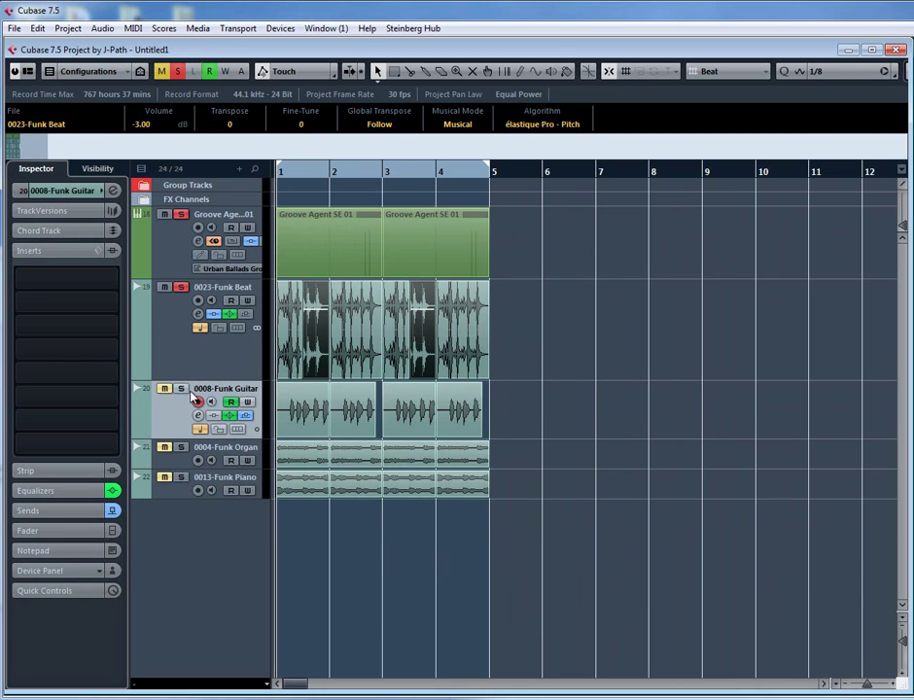
pyautogui.click(177, 73)
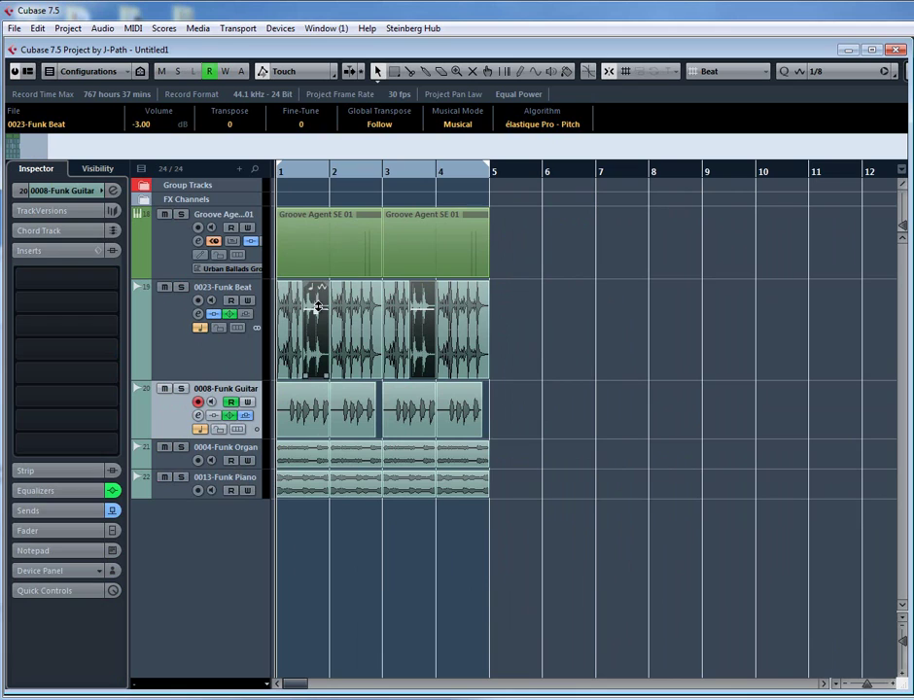
# Solo and play 0008-Funk Guitar, and inspect the RoomWorks settings behind its Stereo Reverb send.
pyautogui.click(180, 388)
pyautogui.press('space')
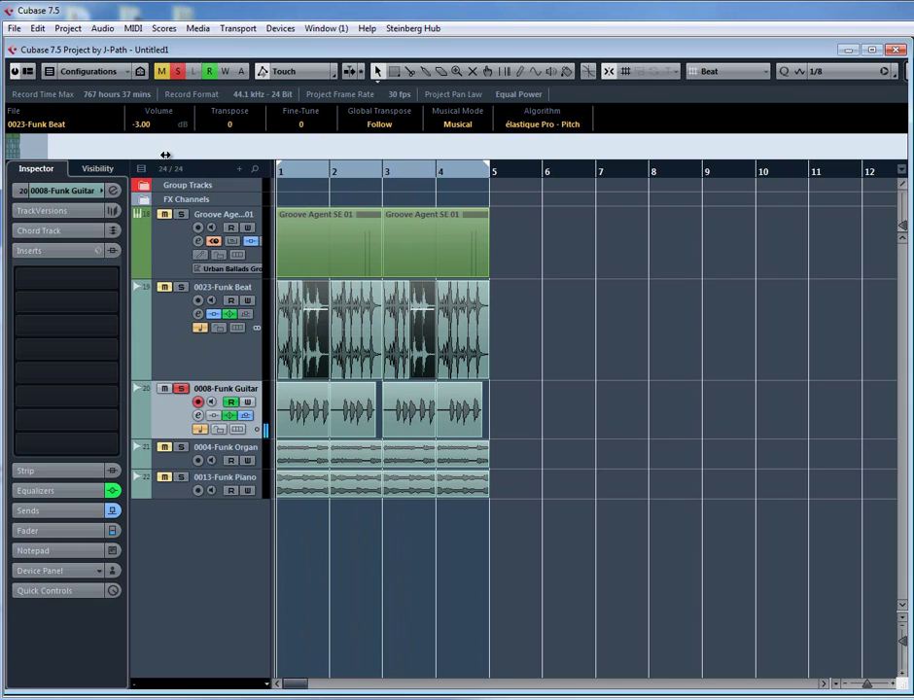
pyautogui.click(114, 191)
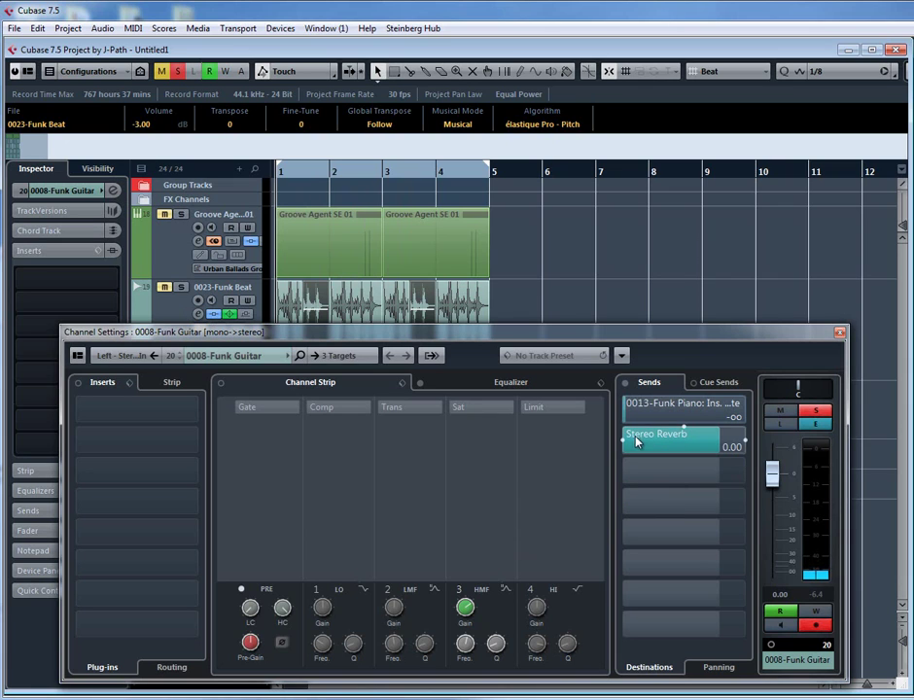
pyautogui.rightClick(669, 448)
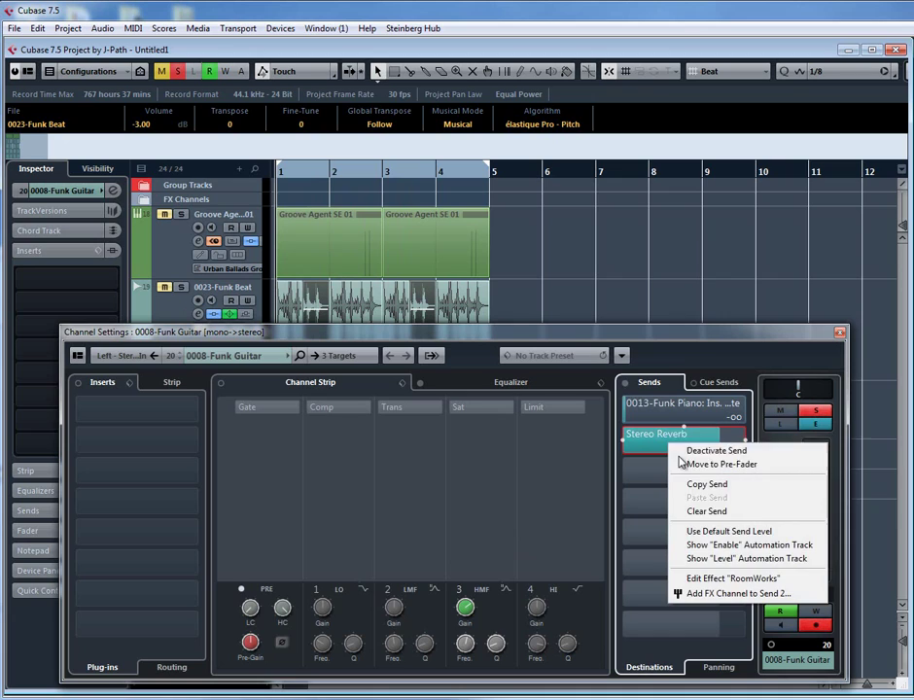
pyautogui.click(718, 580)
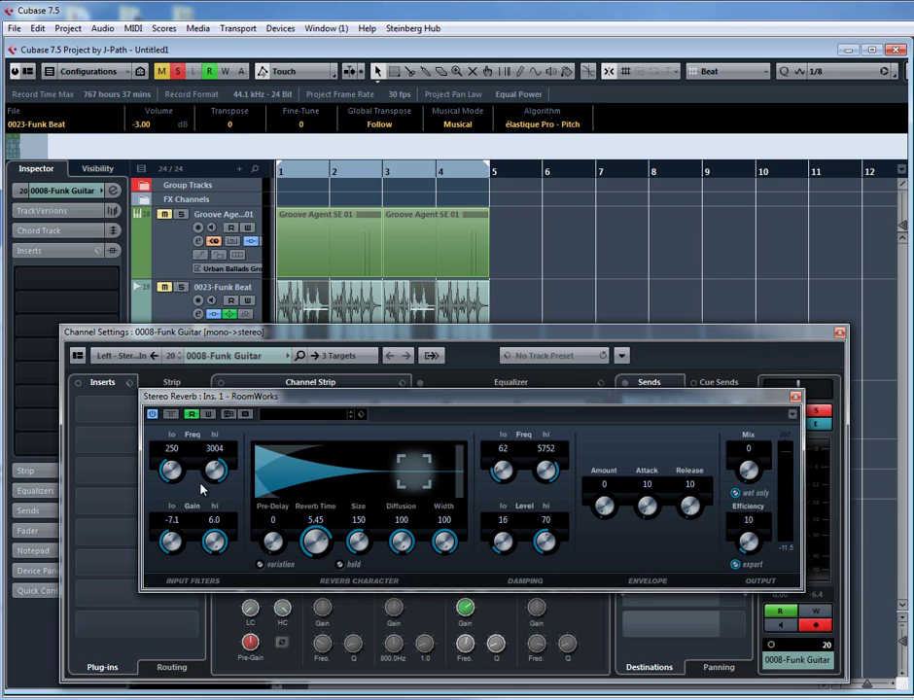
pyautogui.click(795, 397)
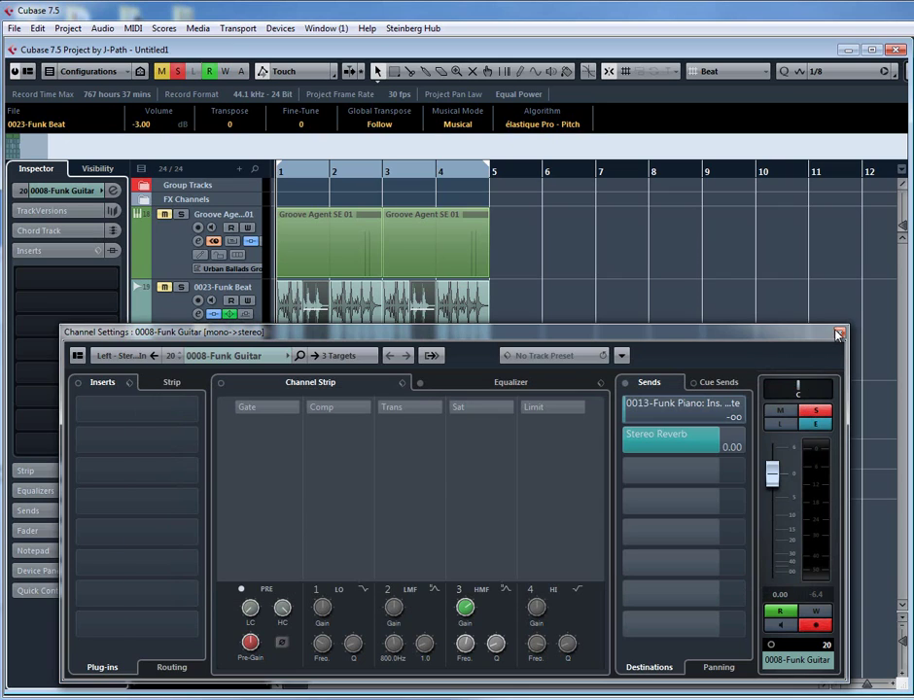
pyautogui.click(837, 334)
# Expand the FX Channels folder, show the Stereo Reverb channel's pan automation and play it with the guitar.
pyautogui.click(146, 199)
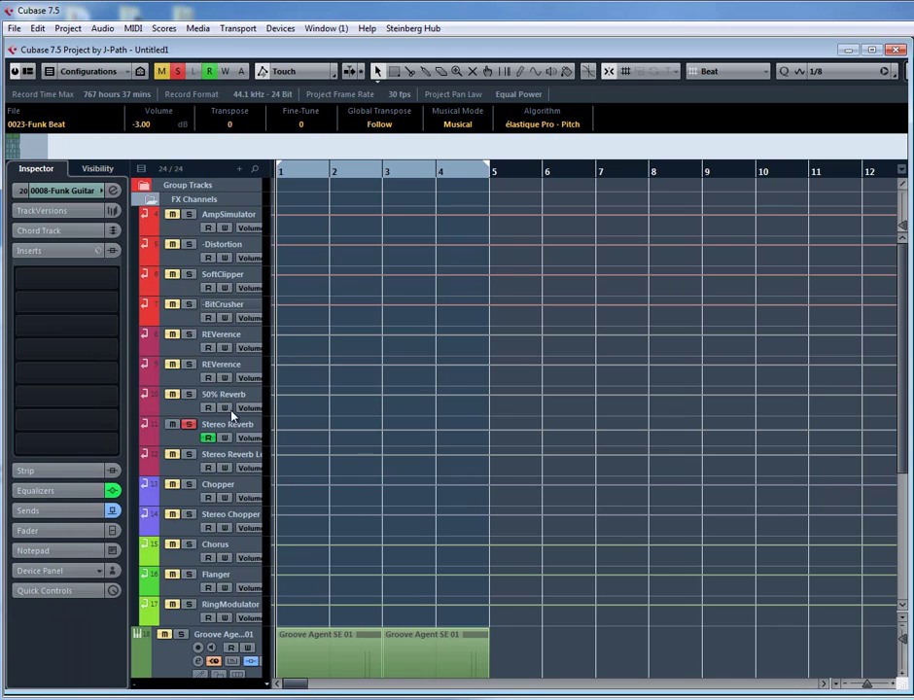
pyautogui.click(238, 433)
pyautogui.click(146, 439)
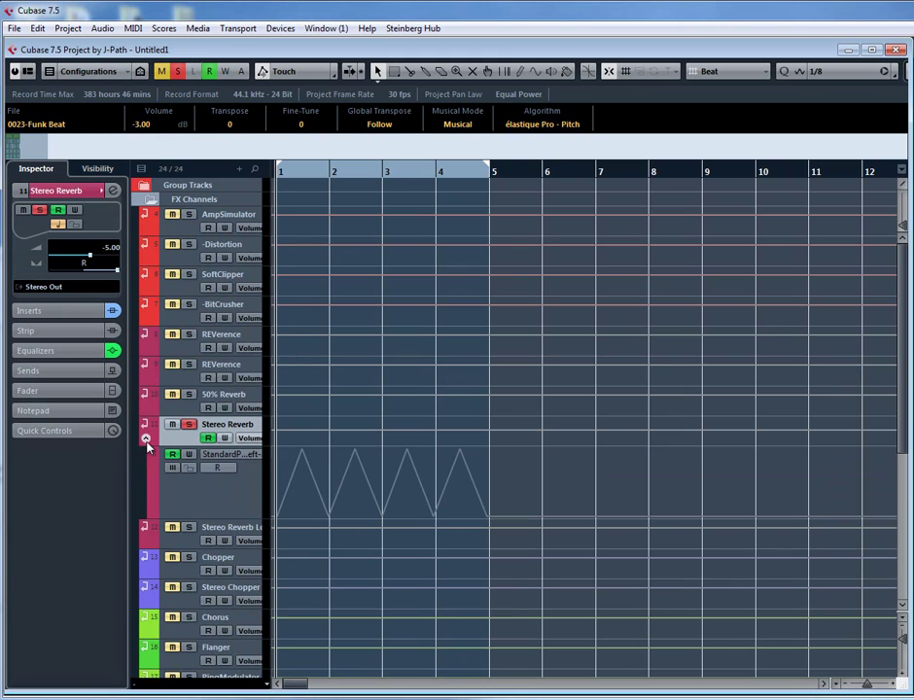
pyautogui.click(277, 515)
pyautogui.press('space')
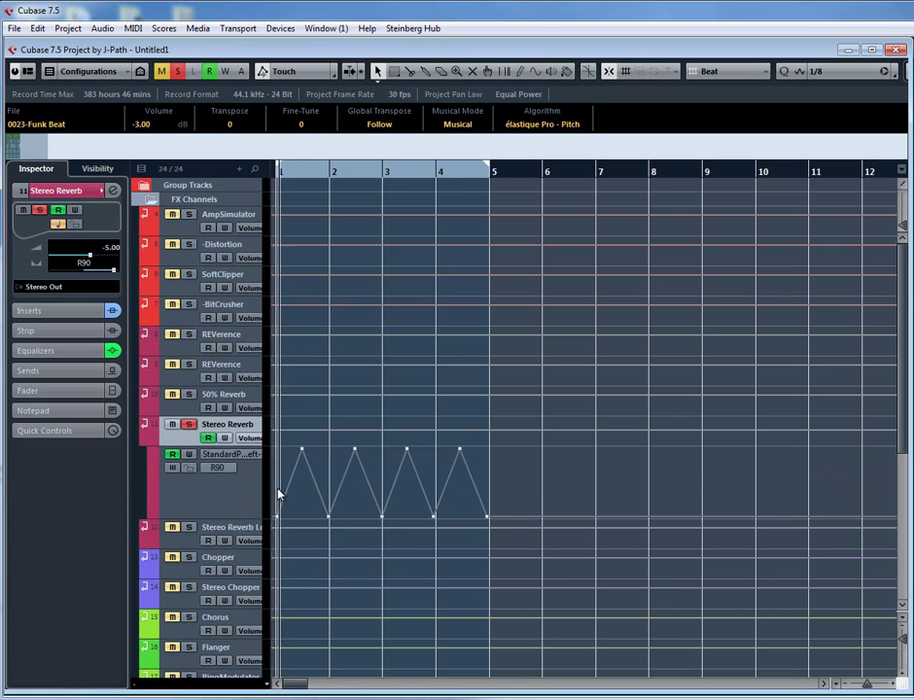
# Compare the guitar with Stereo Reverb muted and unmuted, and hide the channel's pan automation lane.
pyautogui.click(172, 425)
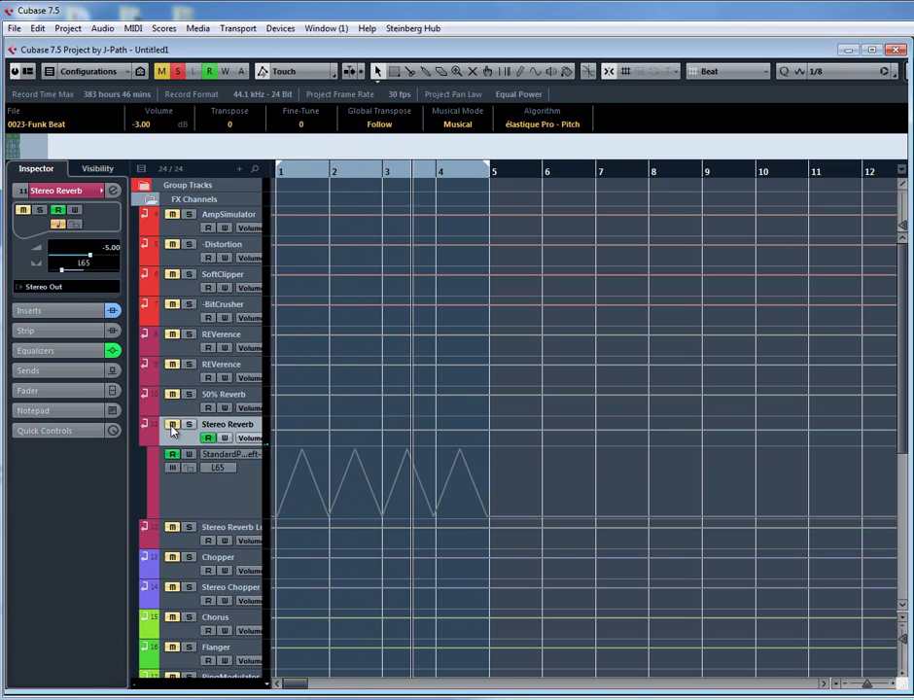
pyautogui.click(172, 426)
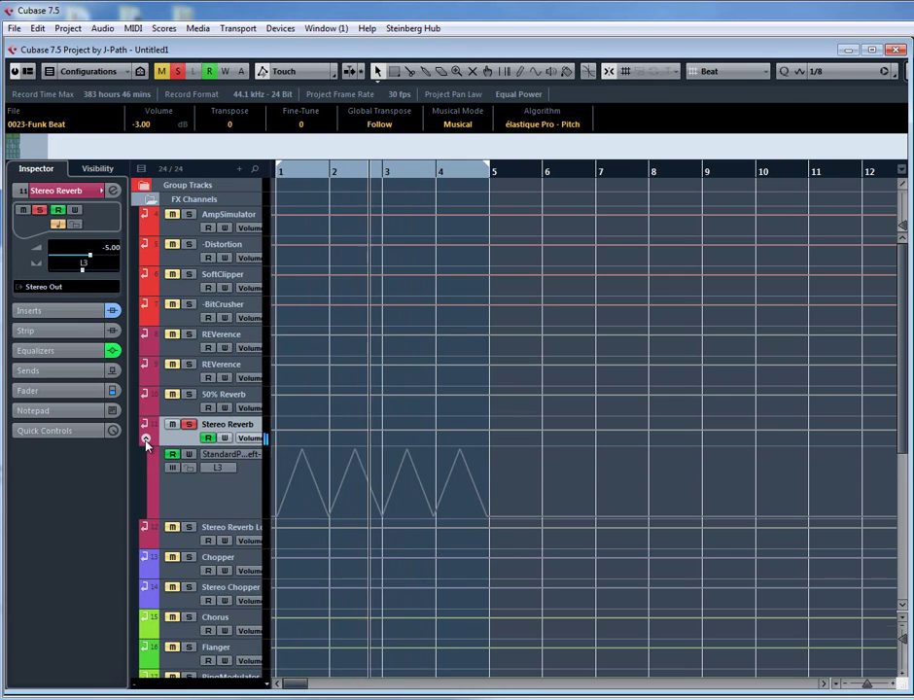
pyautogui.click(147, 435)
pyautogui.scroll(-5, 547, 452)
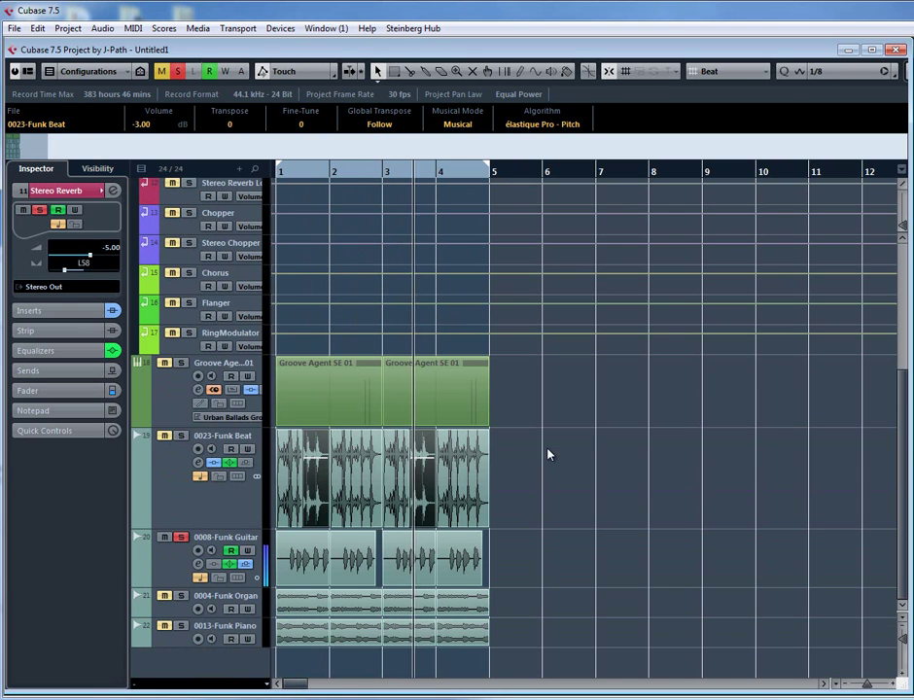
pyautogui.click(148, 569)
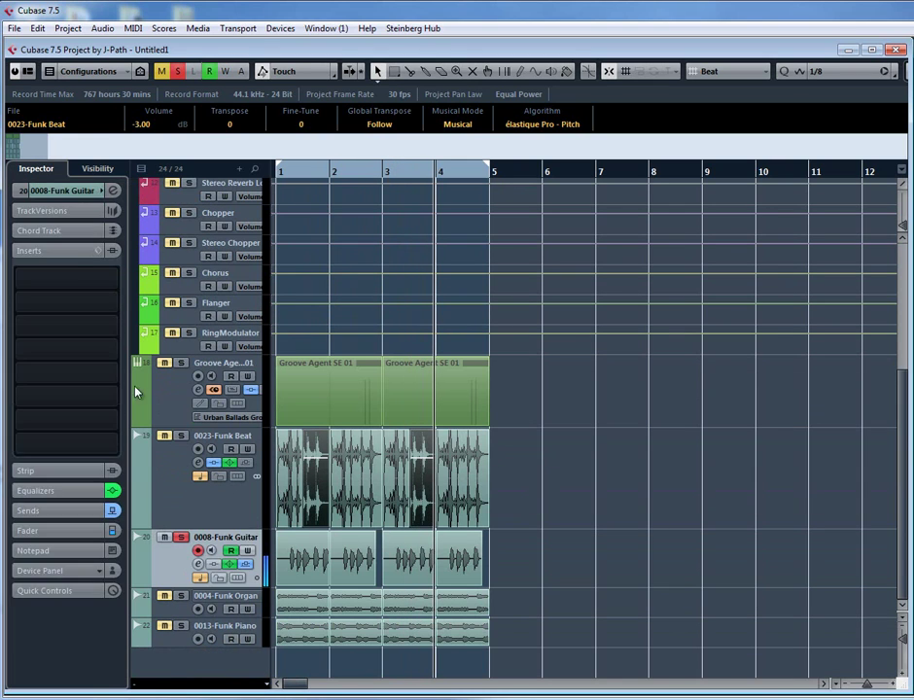
pyautogui.click(114, 191)
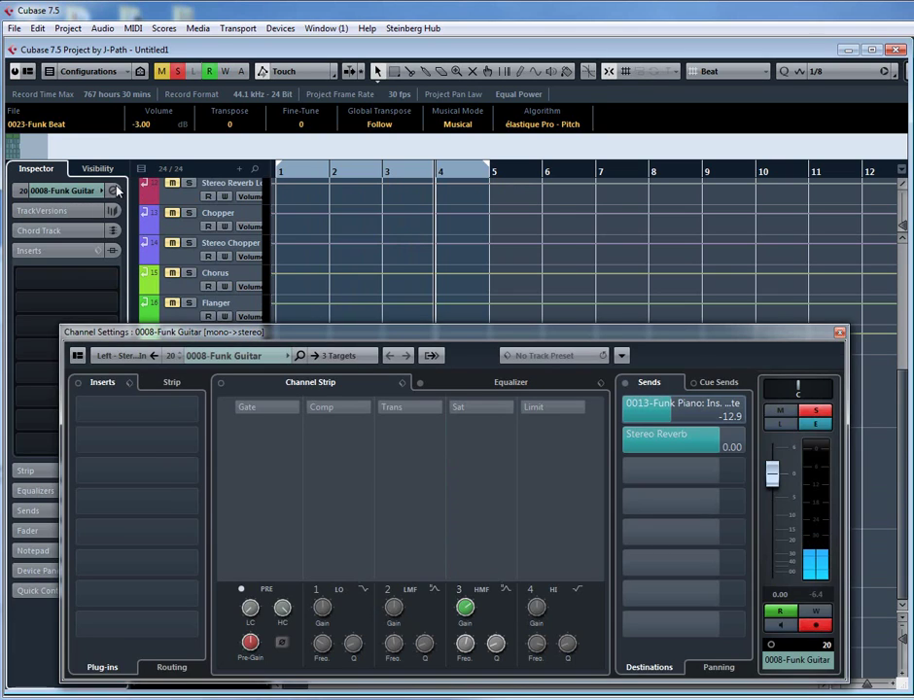
pyautogui.click(113, 190)
# Open the channel settings of the Stereo Reverb FX channel and examine its RoomWorks reverb parameters.
pyautogui.scroll(5, 187, 361)
pyautogui.click(250, 426)
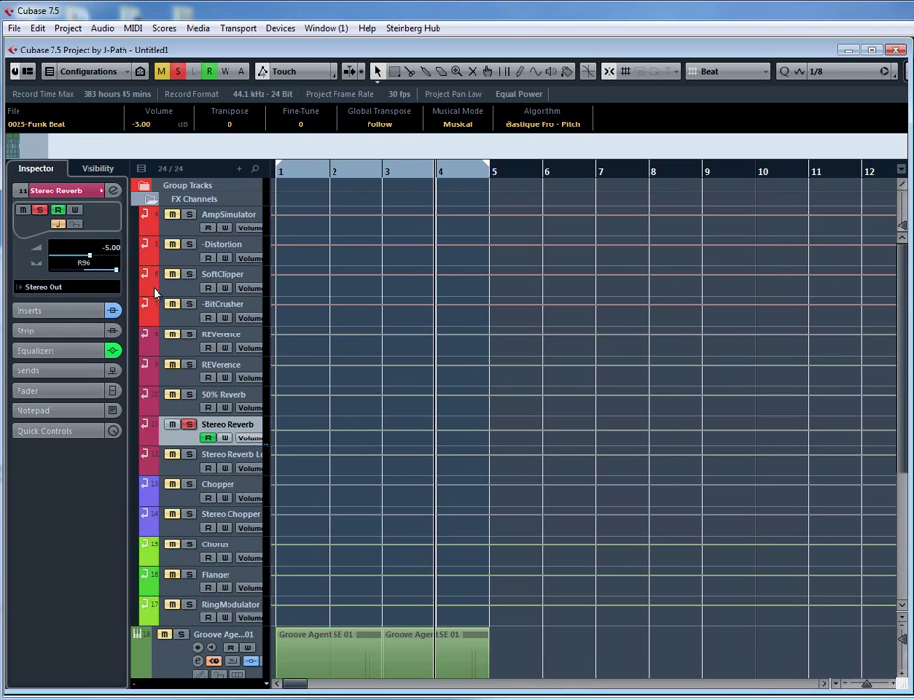
pyautogui.click(113, 191)
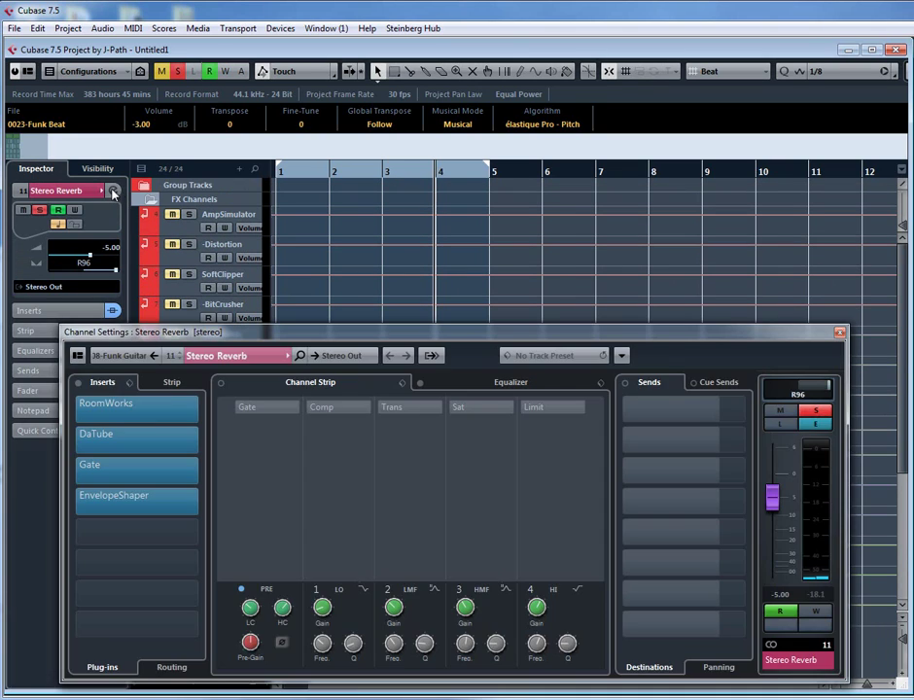
pyautogui.click(138, 408)
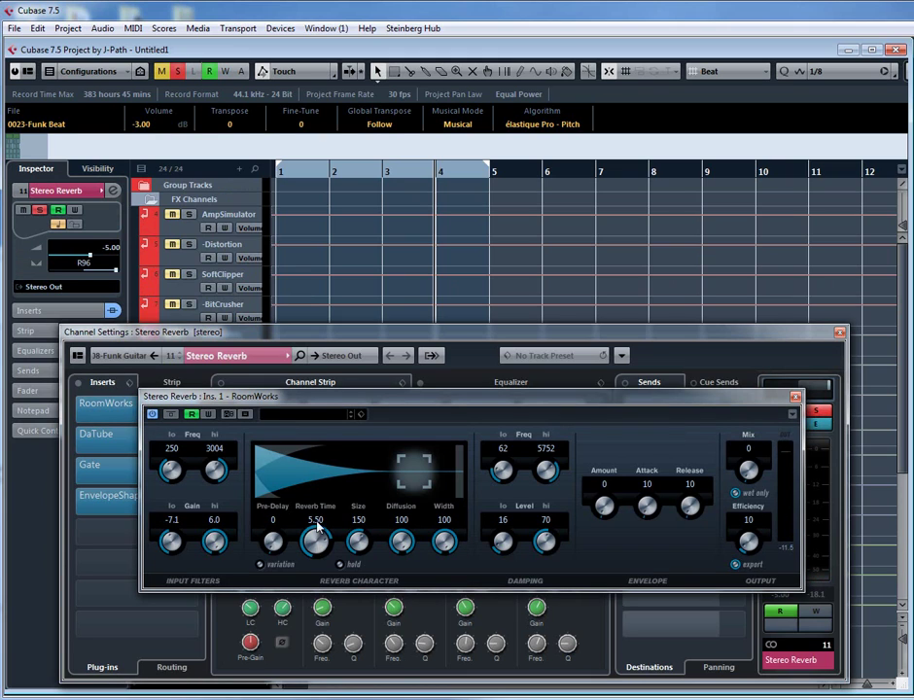
pyautogui.click(795, 397)
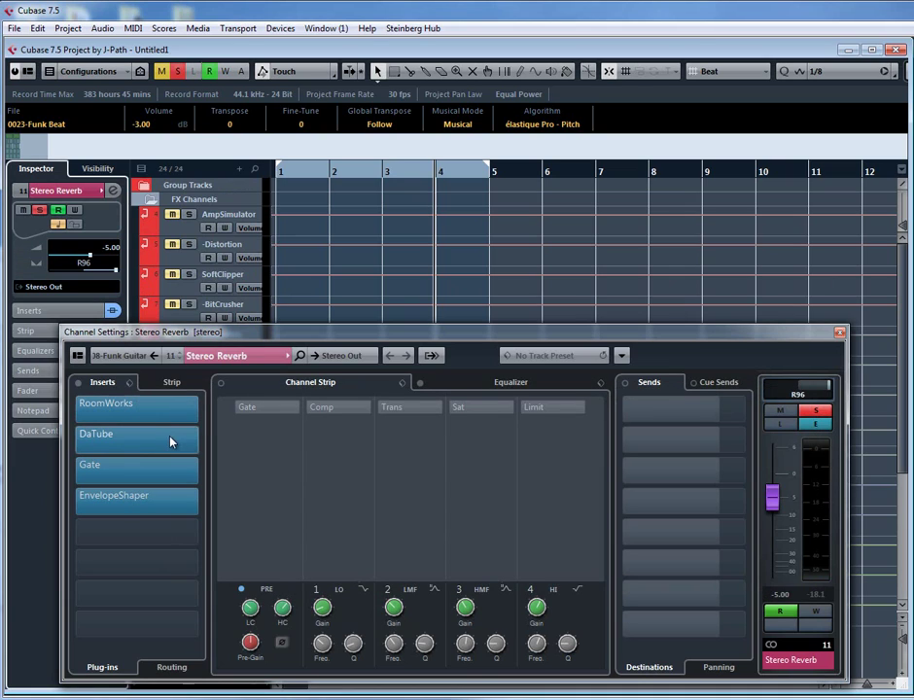
# Examine the DaTube drive and Gate settings inserted on the Stereo Reverb channel.
pyautogui.click(167, 442)
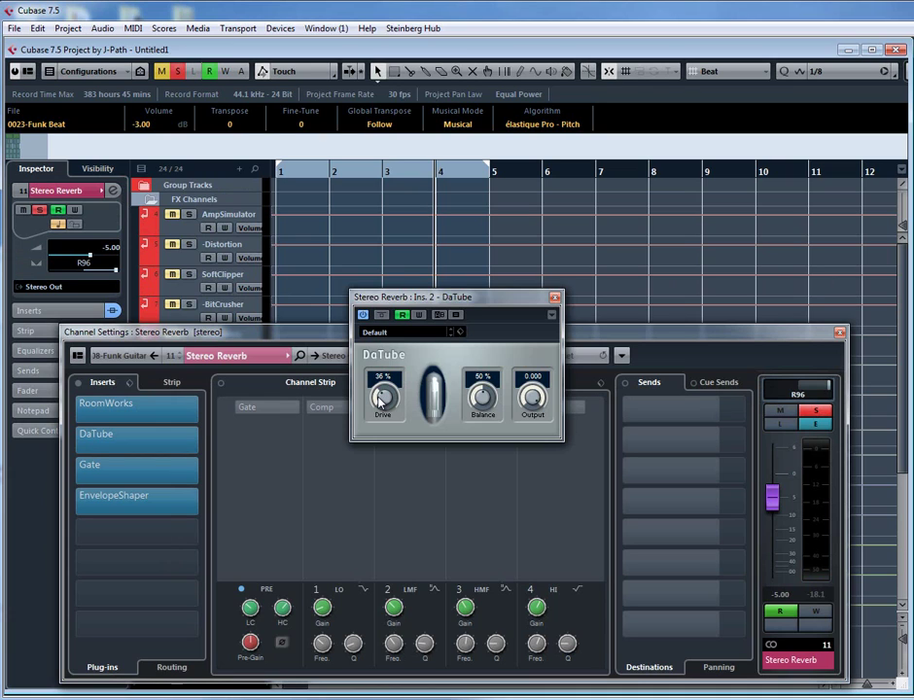
pyautogui.click(553, 296)
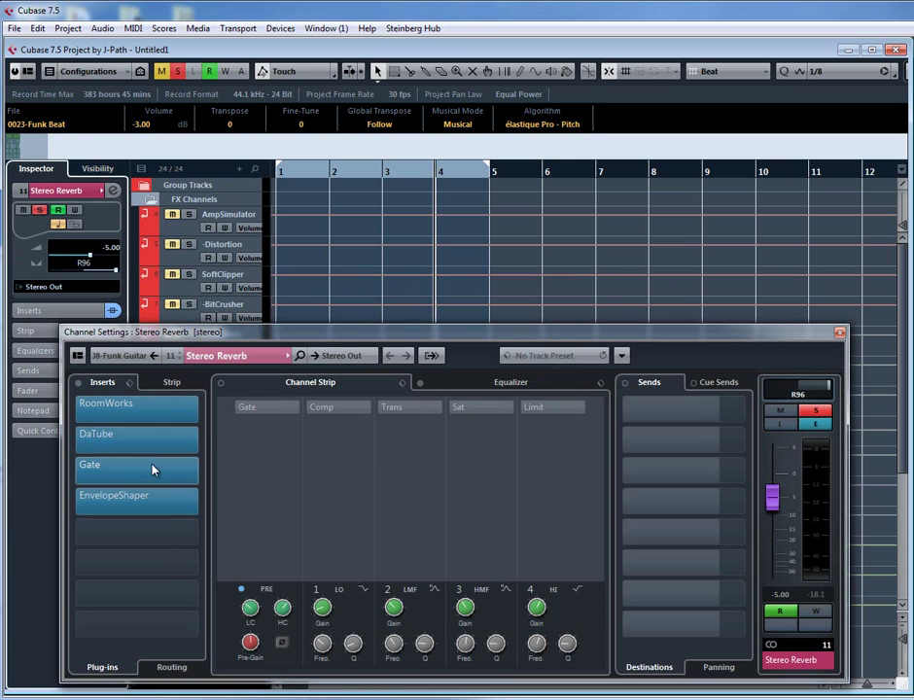
pyautogui.click(152, 469)
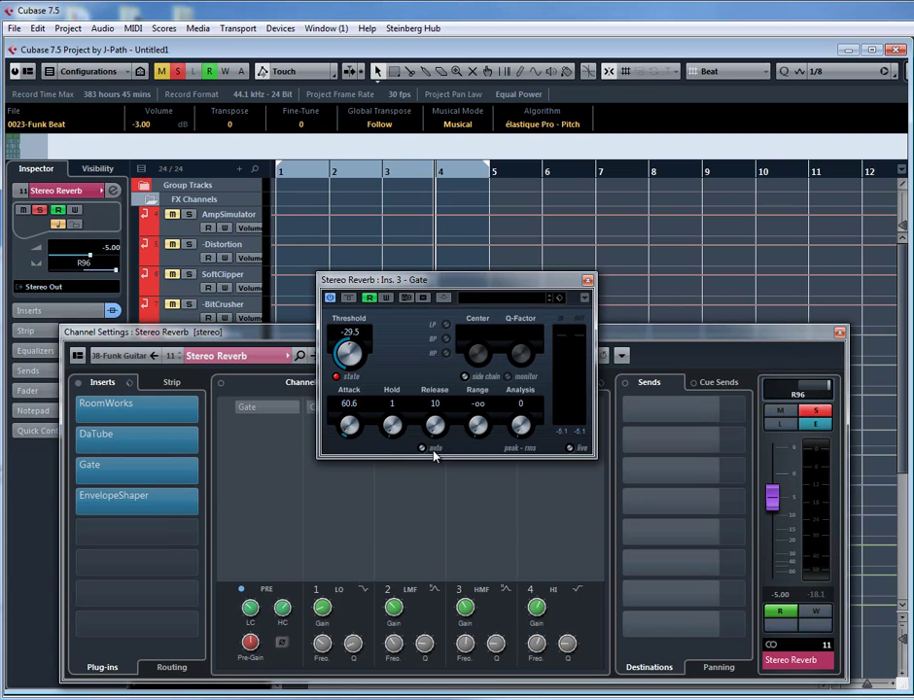
pyautogui.click(587, 280)
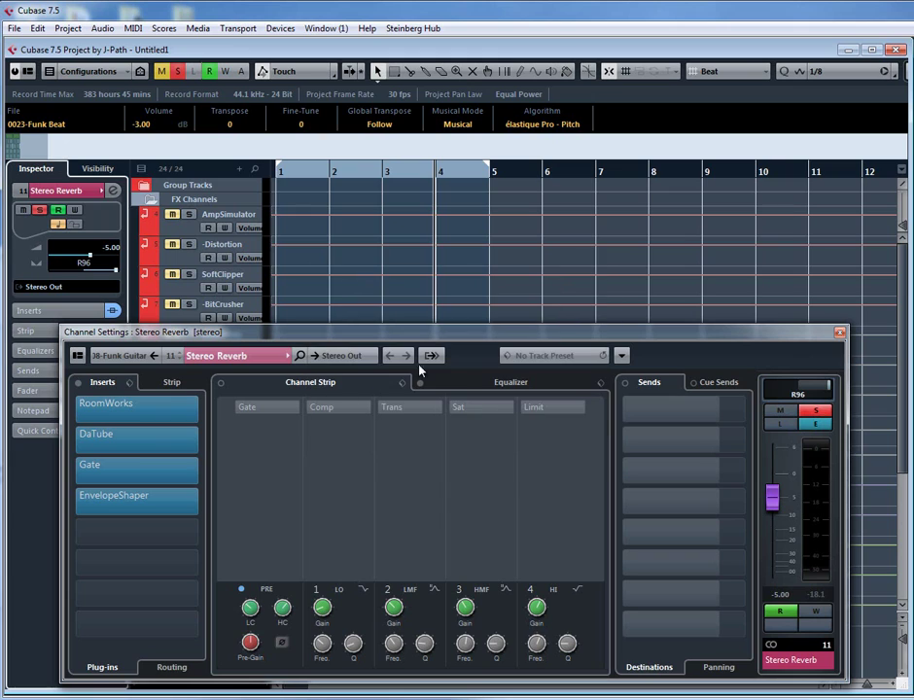
# Bypass the DaTube, Gate and EnvelopeShaper inserts on the Stereo Reverb channel, checking the EnvelopeShaper settings along the way.
pyautogui.click(75, 440)
pyautogui.click(102, 502)
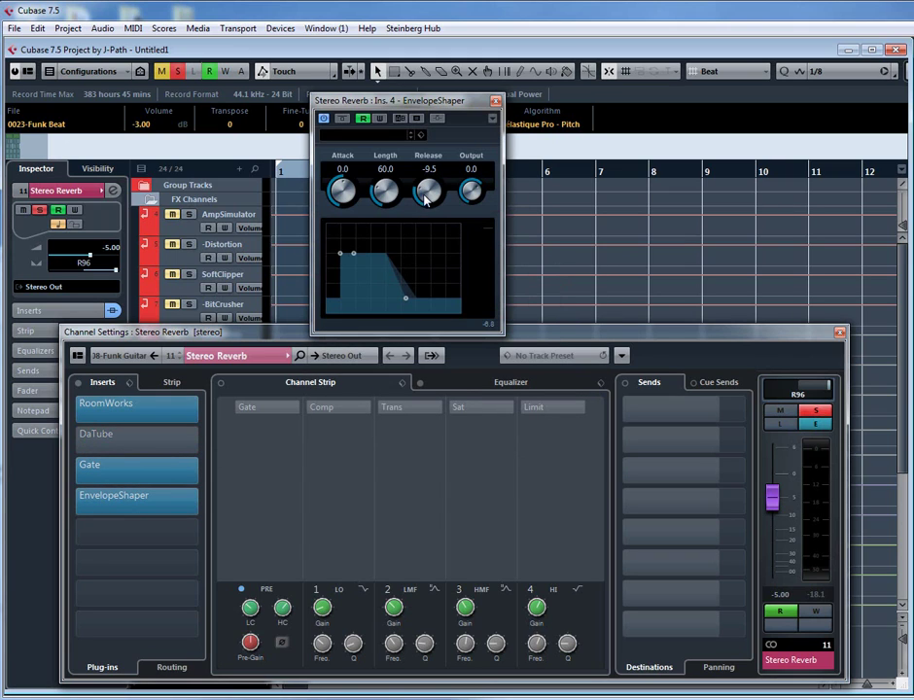
pyautogui.click(495, 101)
pyautogui.click(76, 471)
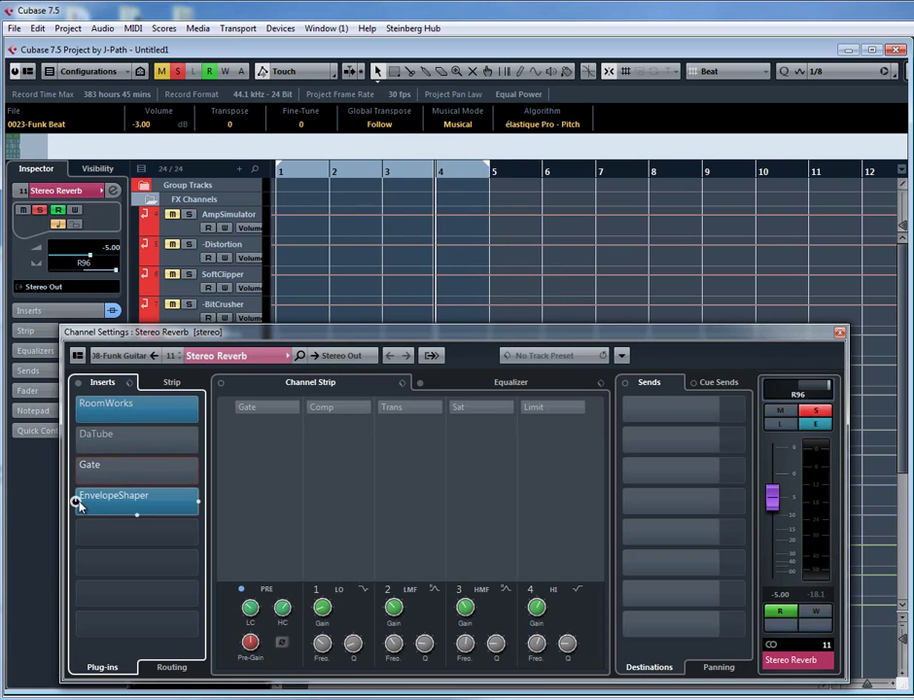
pyautogui.click(76, 501)
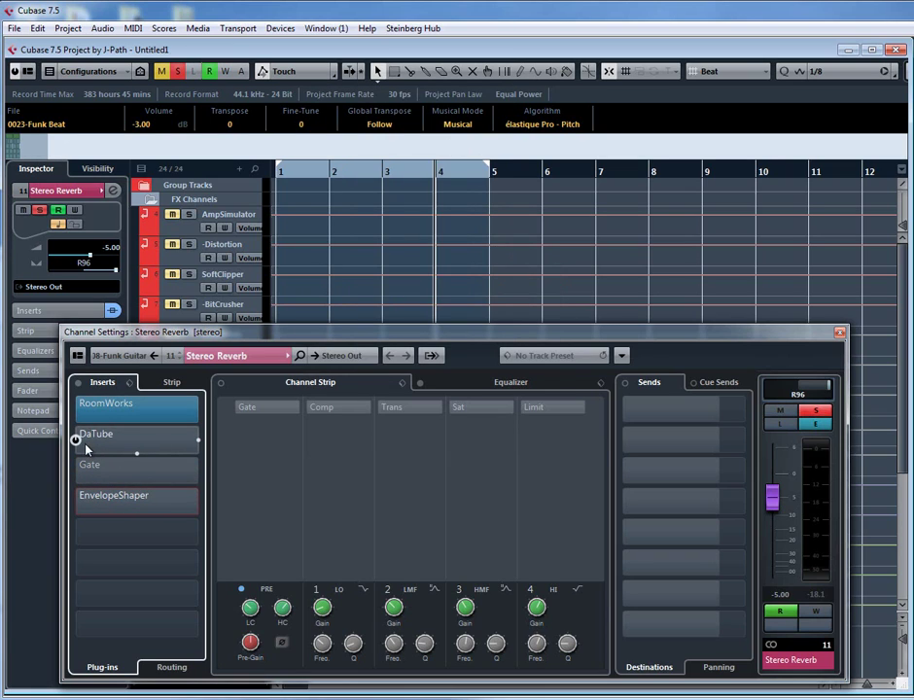
# Reactivate the DaTube insert on Stereo Reverb and review its drive setting.
pyautogui.click(75, 439)
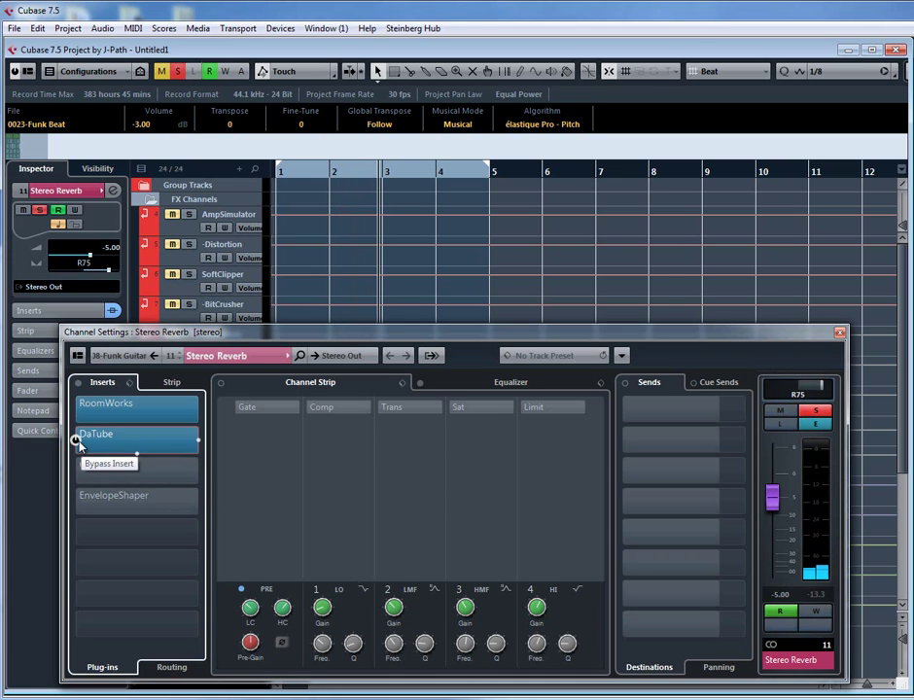
pyautogui.click(152, 433)
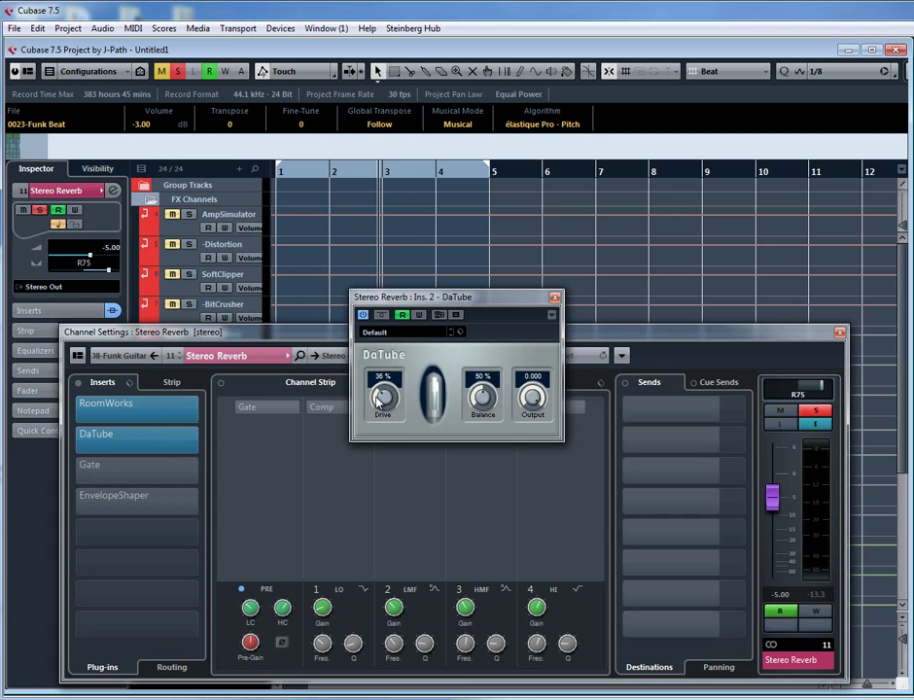
pyautogui.click(554, 296)
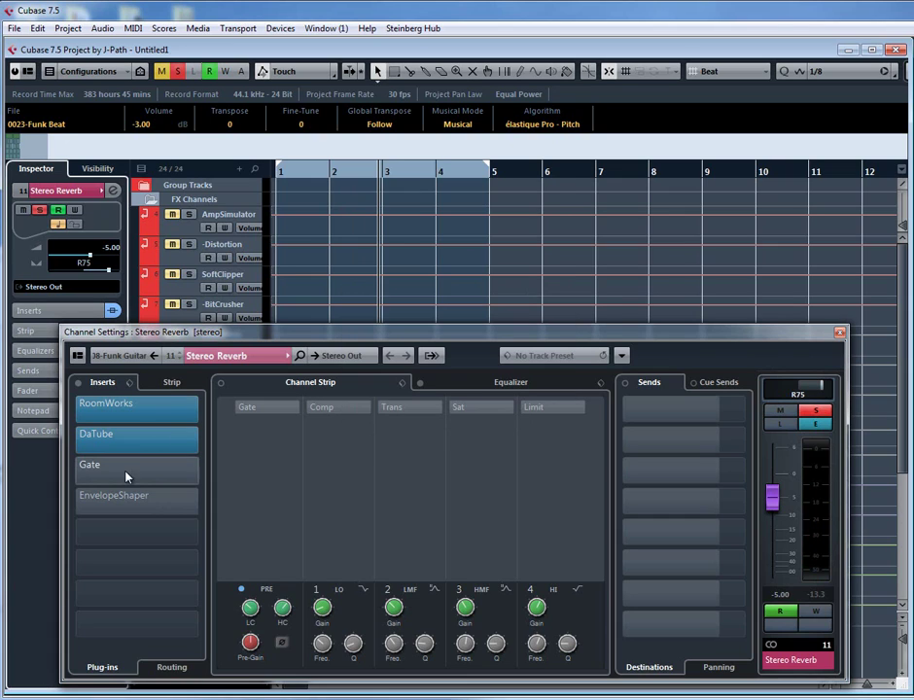
# Reactivate Gate and EnvelopeShaper on Stereo Reverb, close its channel settings and collapse the FX Channels folder.
pyautogui.click(76, 470)
pyautogui.click(76, 501)
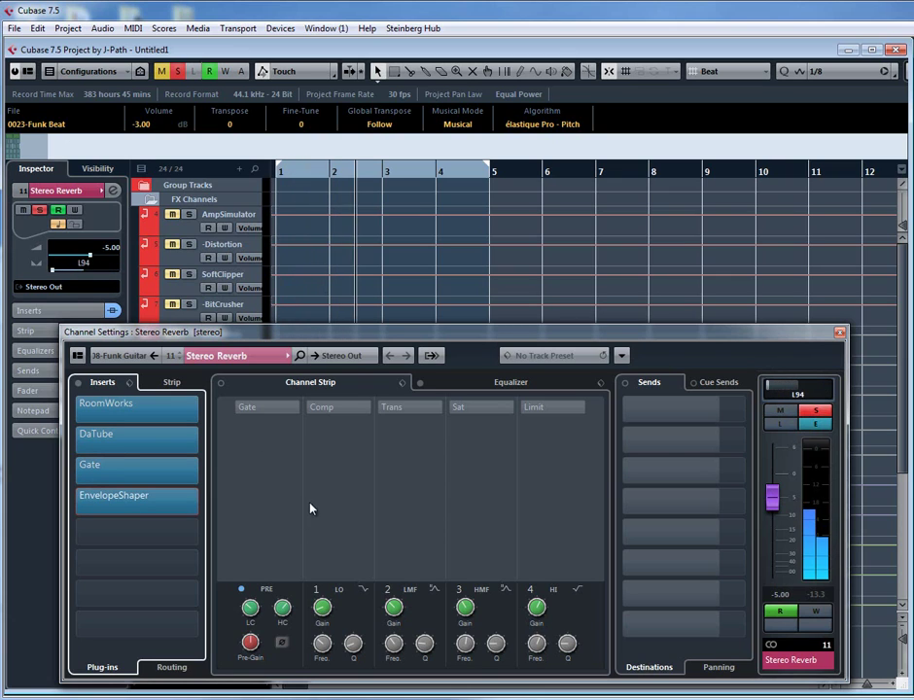
pyautogui.click(838, 332)
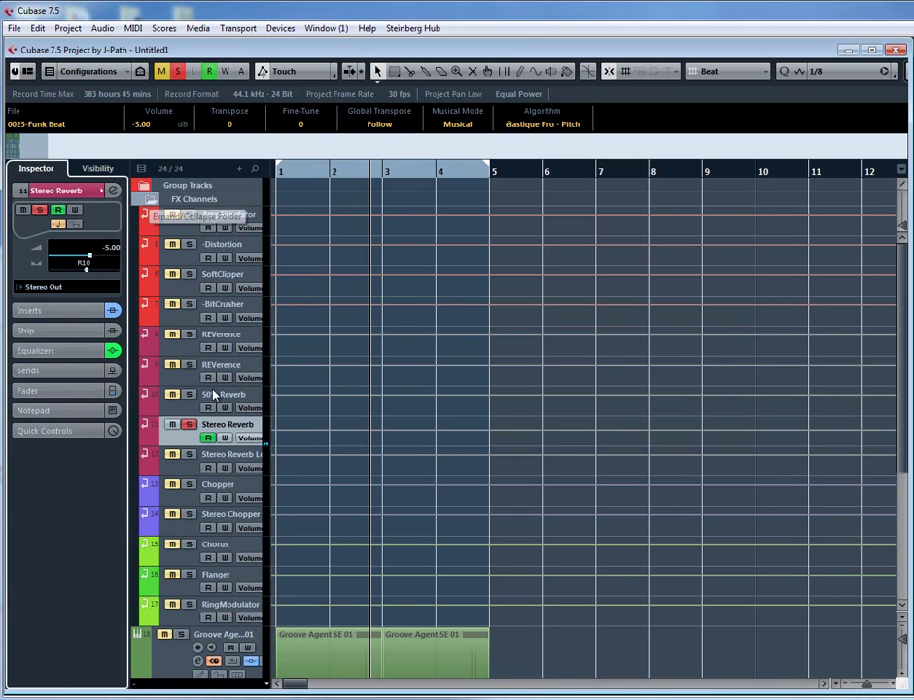
pyautogui.click(151, 200)
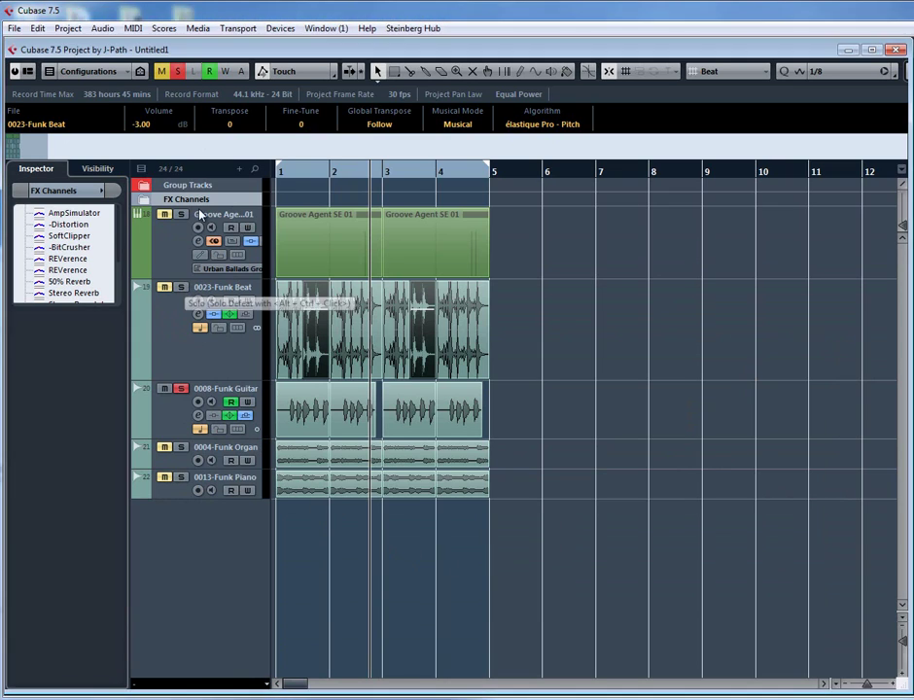
# Solo Groove Agent SE 01 and 0023-Funk Beat together with the guitar, deselect all events and play from the start.
pyautogui.click(680, 337)
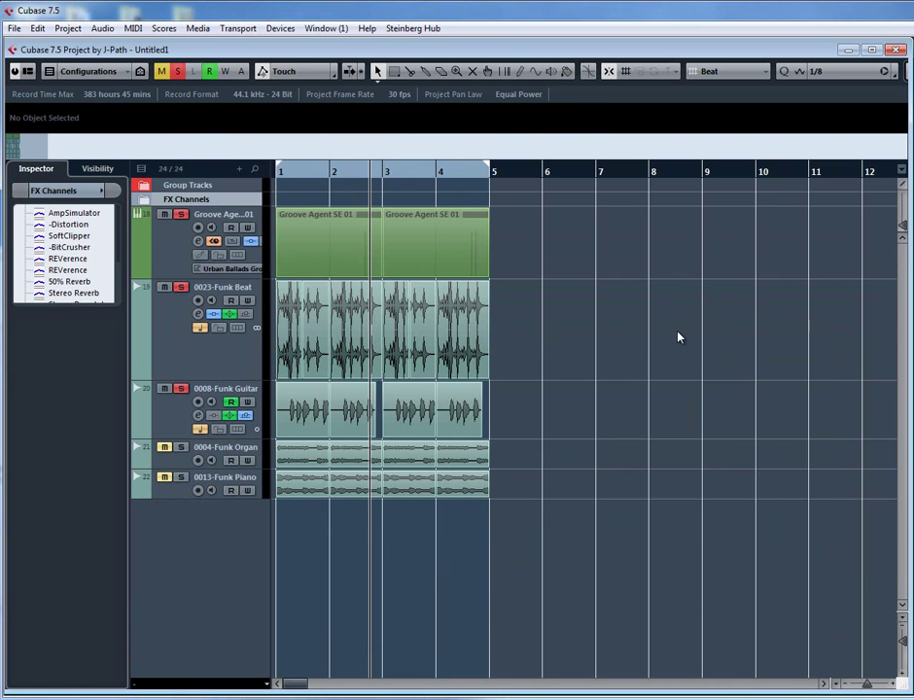
pyautogui.press('.')
pyautogui.press('space')
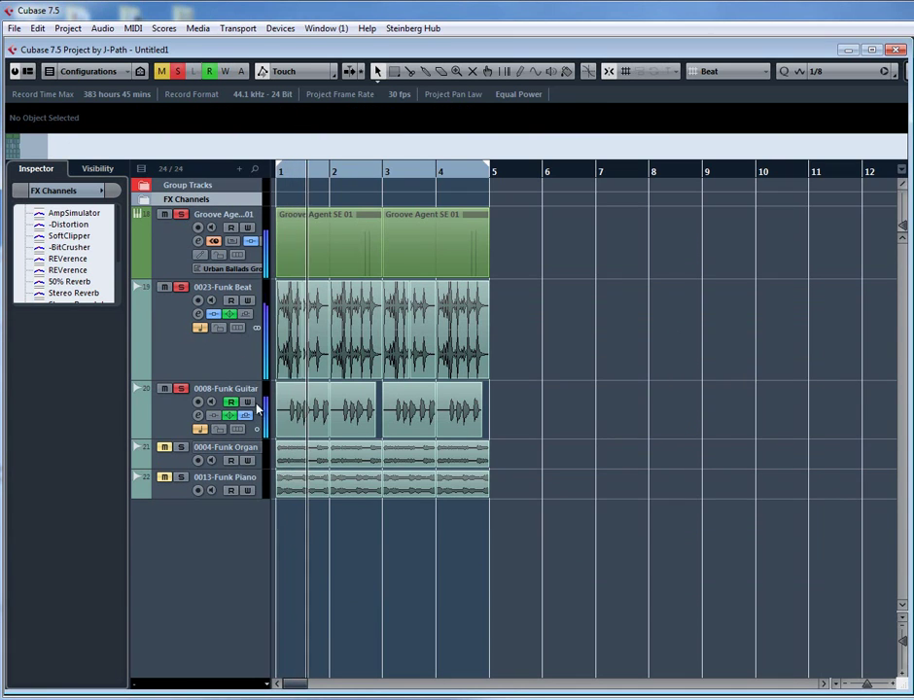
# Add the Stereo Reverb FX channel to the soloed tracks and collapse the FX Channels folder again.
pyautogui.click(144, 199)
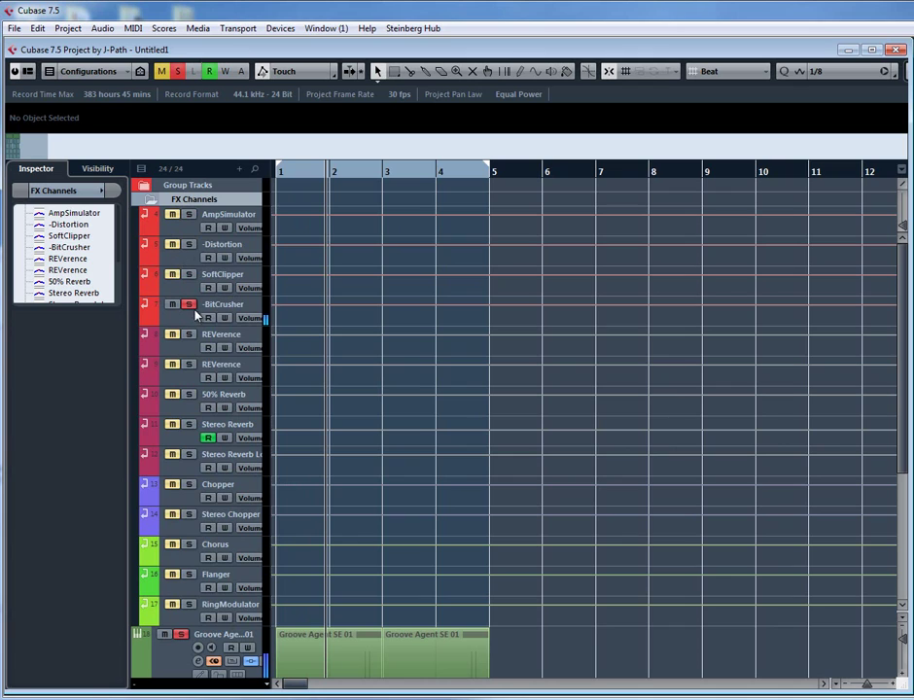
pyautogui.click(190, 426)
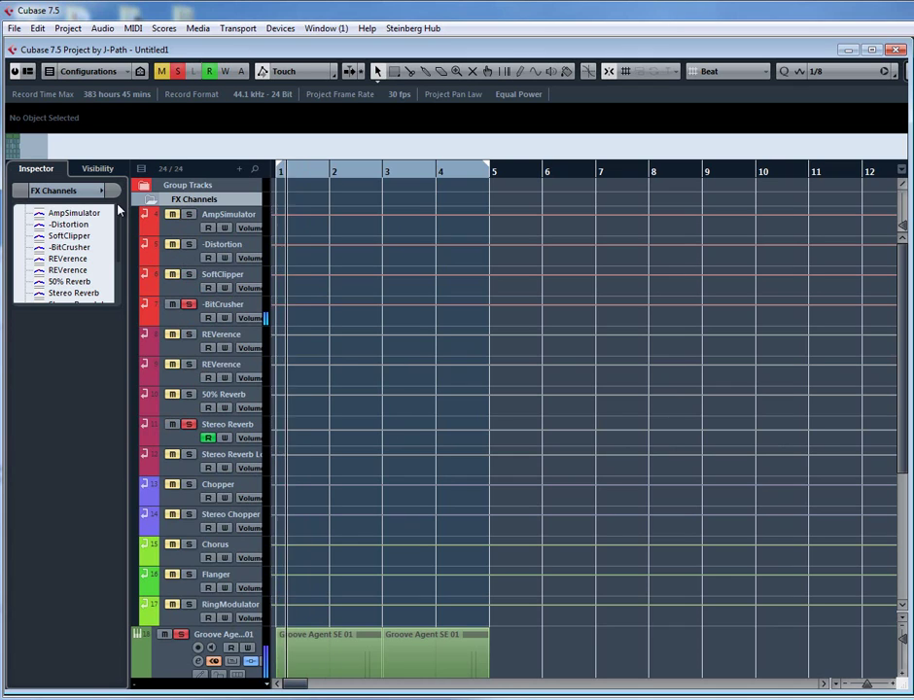
pyautogui.click(145, 199)
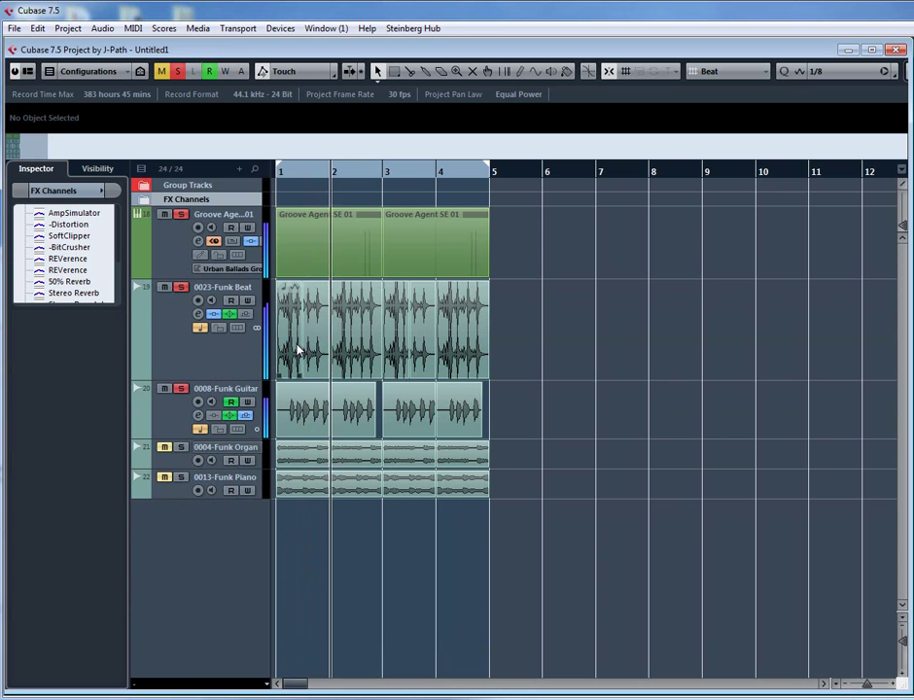
# Review the equalizer curve in the channel settings of 0008-Funk Guitar, then close them.
pyautogui.click(169, 418)
pyautogui.click(114, 191)
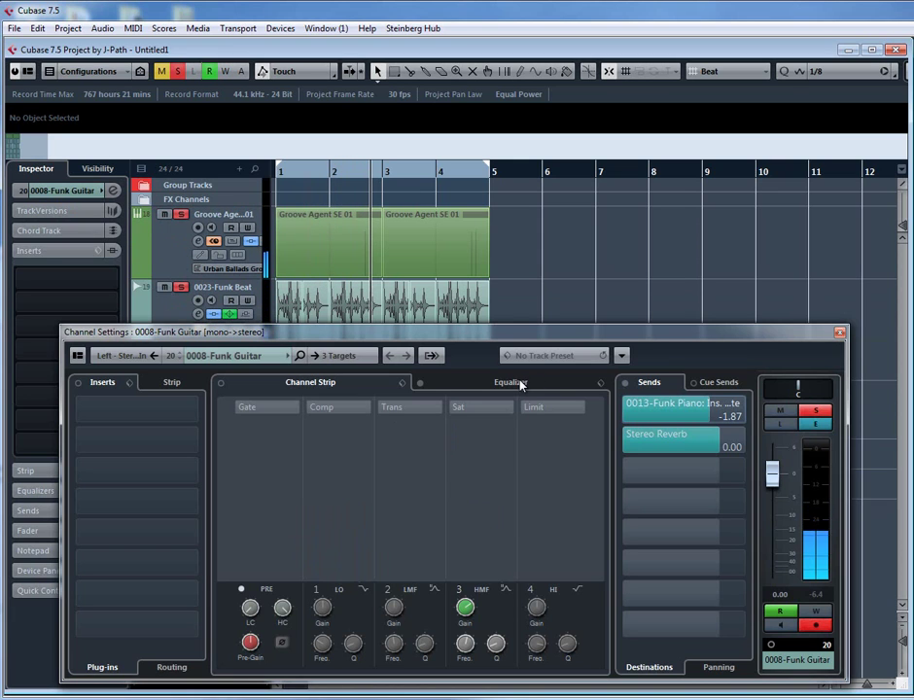
pyautogui.click(517, 382)
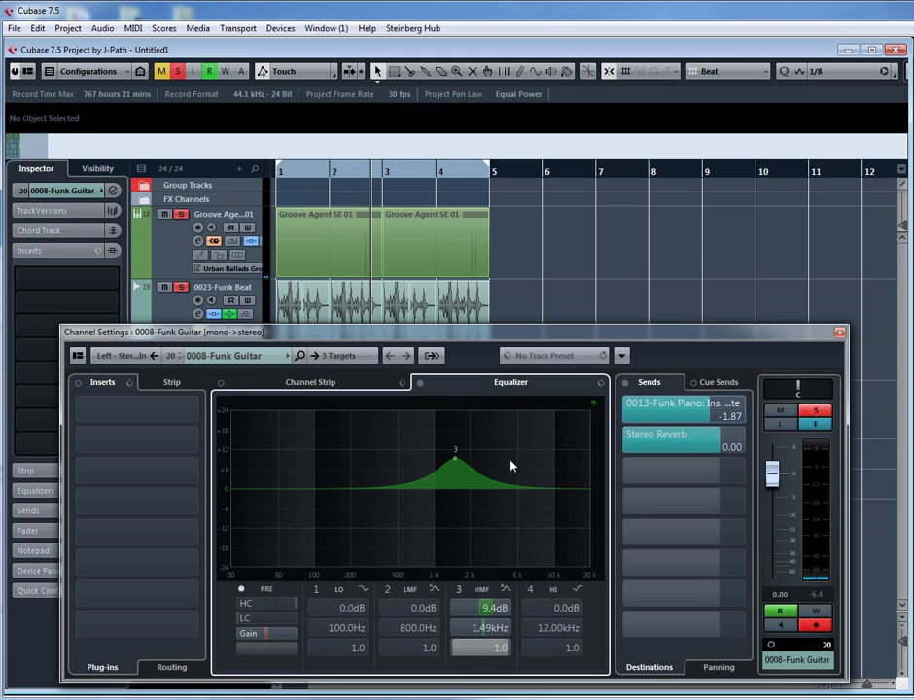
pyautogui.click(839, 334)
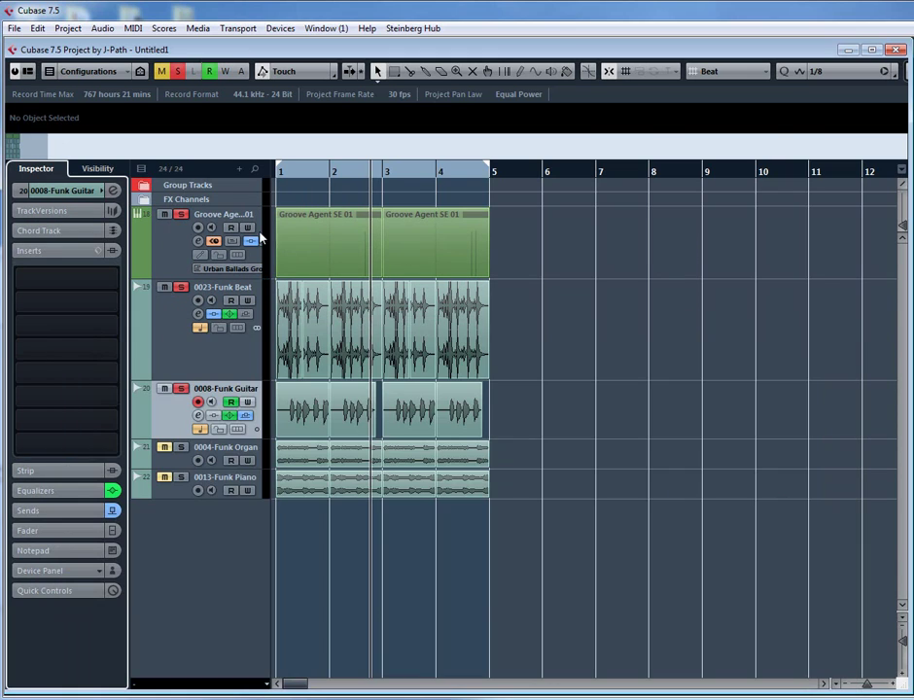
pyautogui.click(152, 199)
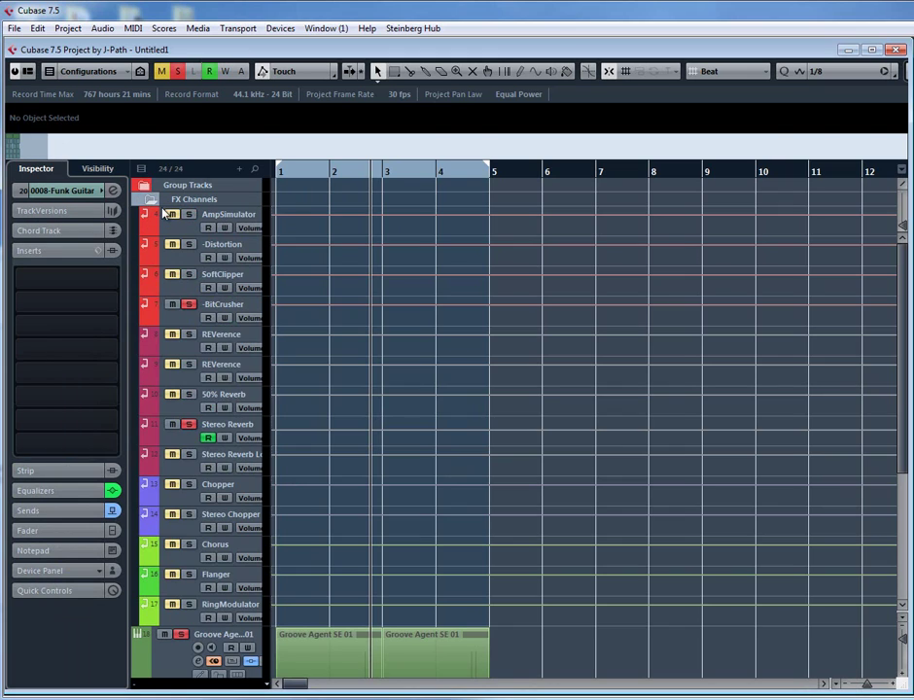
pyautogui.click(226, 425)
pyautogui.click(113, 190)
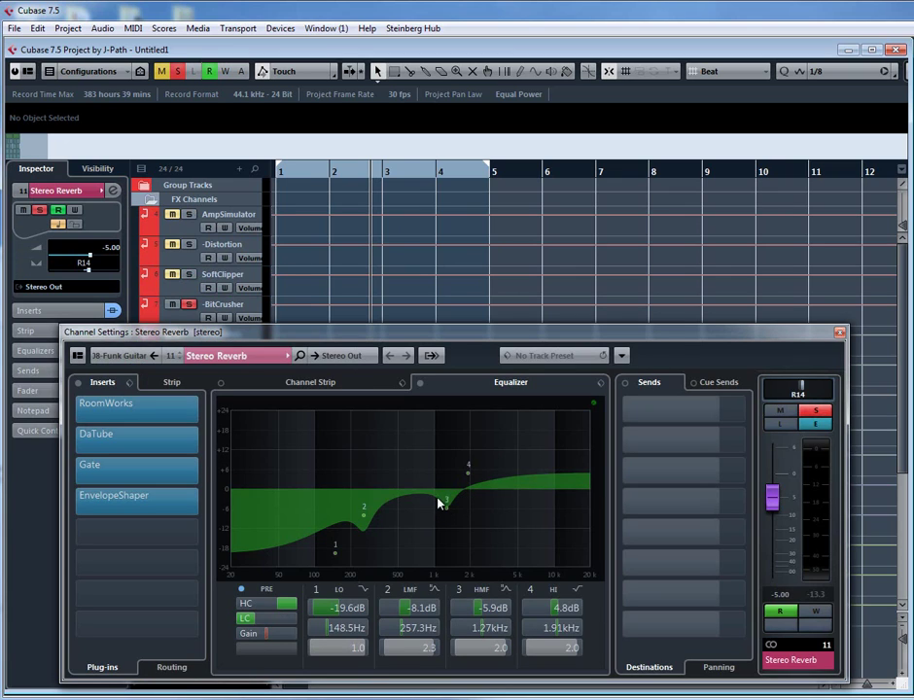
pyautogui.moveTo(447, 508); pyautogui.dragTo(452, 517)
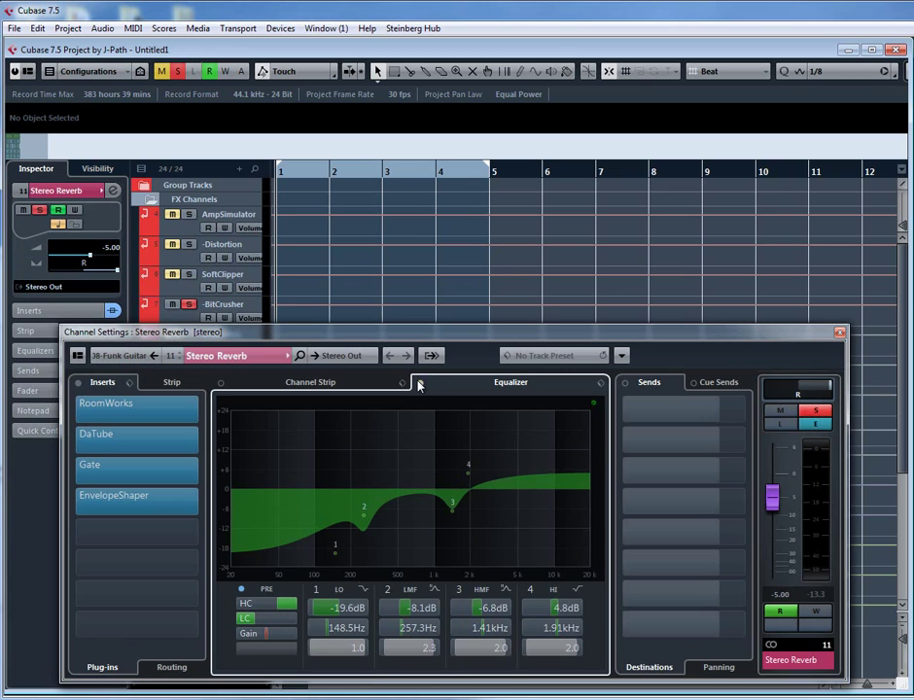
# Compare Stereo Reverb with its EQ bypassed, deepen band 3 to about -10.0 dB at 1.49 kHz and close its channel.
pyautogui.click(418, 383)
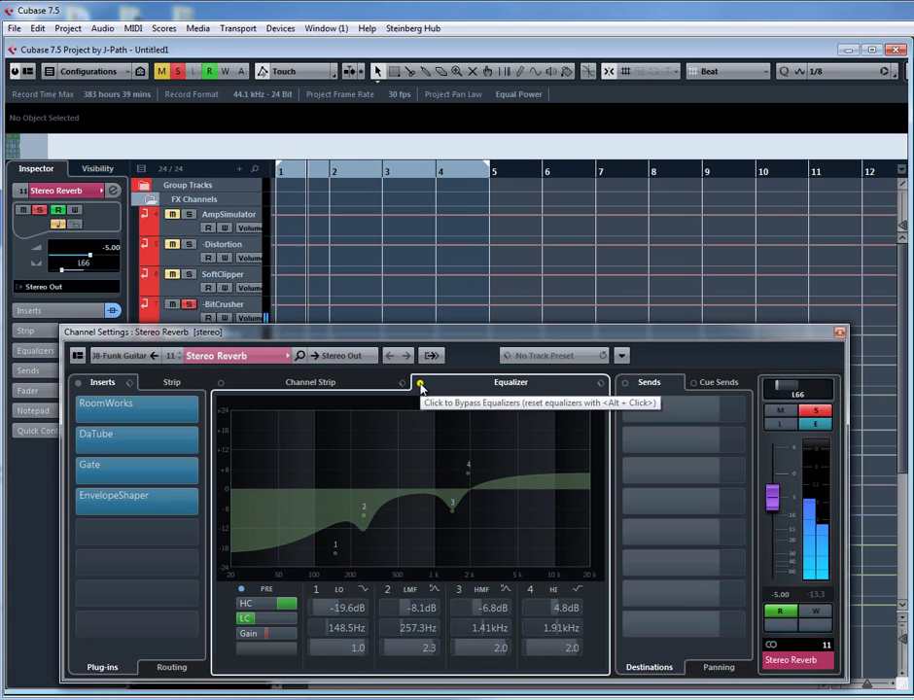
pyautogui.click(419, 384)
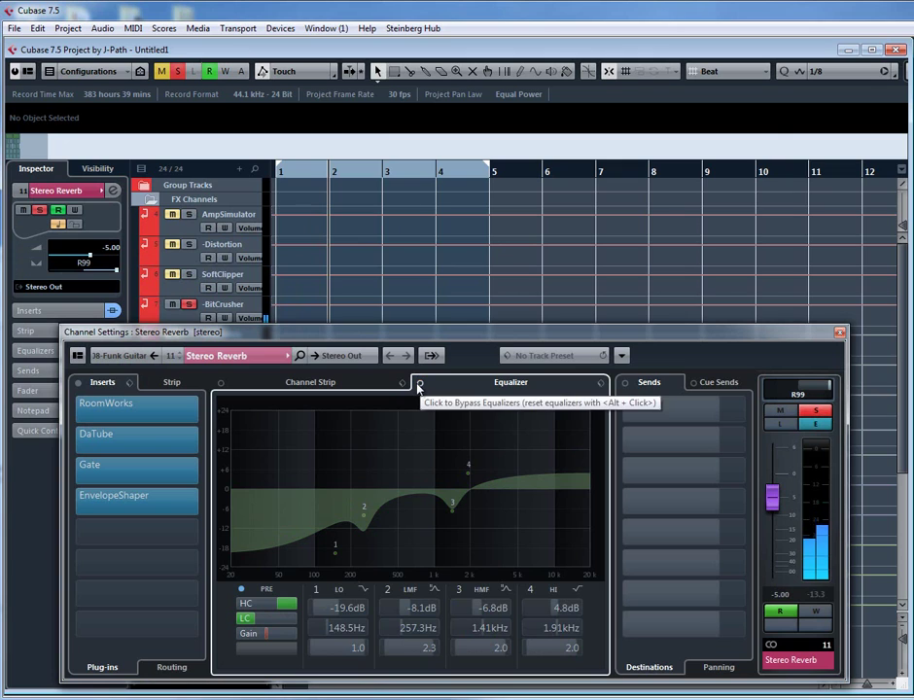
pyautogui.moveTo(453, 504); pyautogui.dragTo(455, 522)
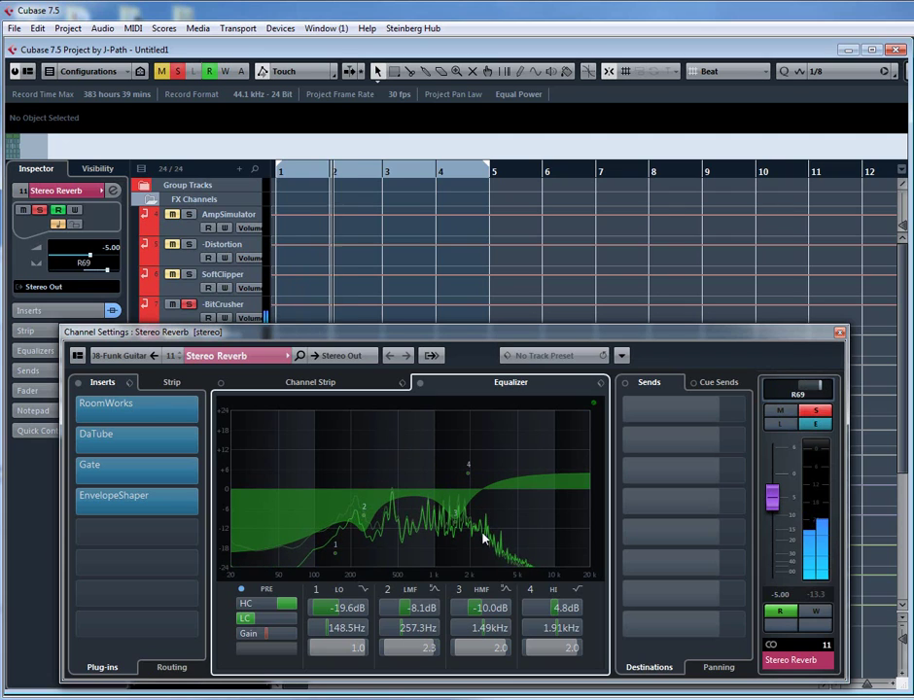
pyautogui.click(839, 333)
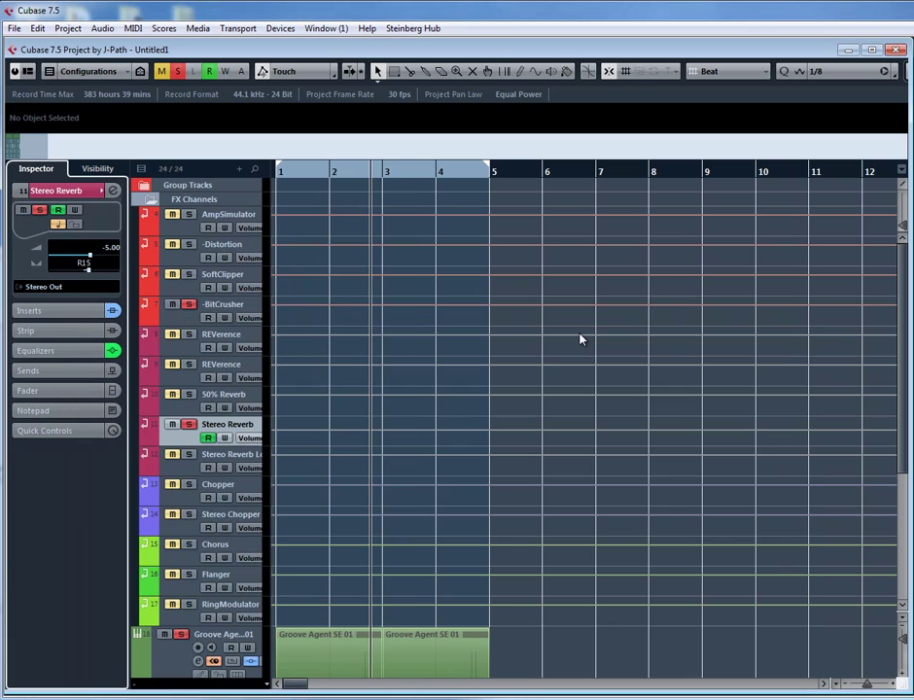
pyautogui.click(147, 201)
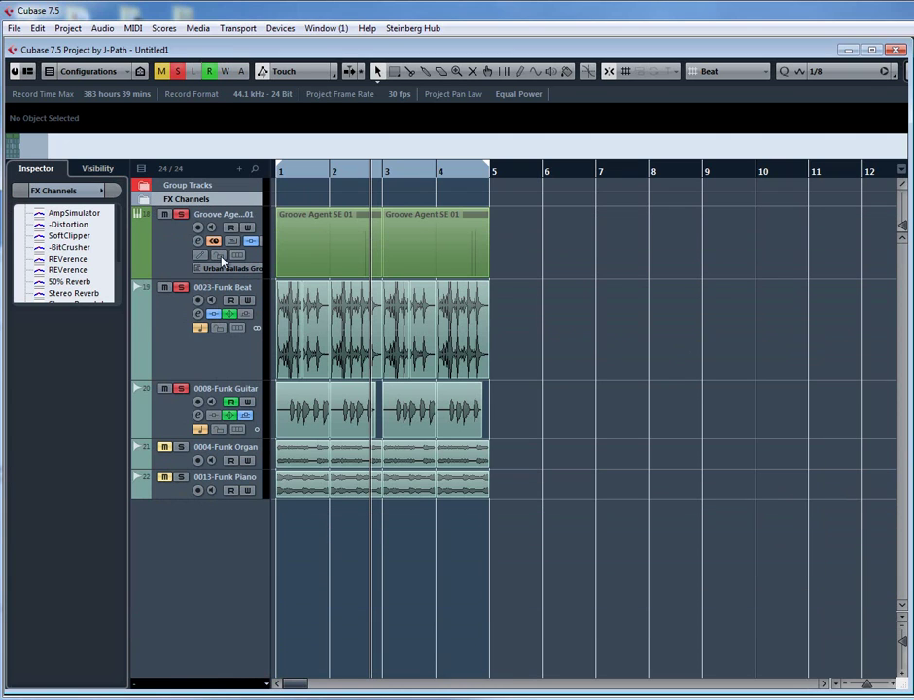
# Solo 0013-Funk Piano together with the drums and guitar, leaving 0004-Funk Organ unsoloed.
pyautogui.click(171, 418)
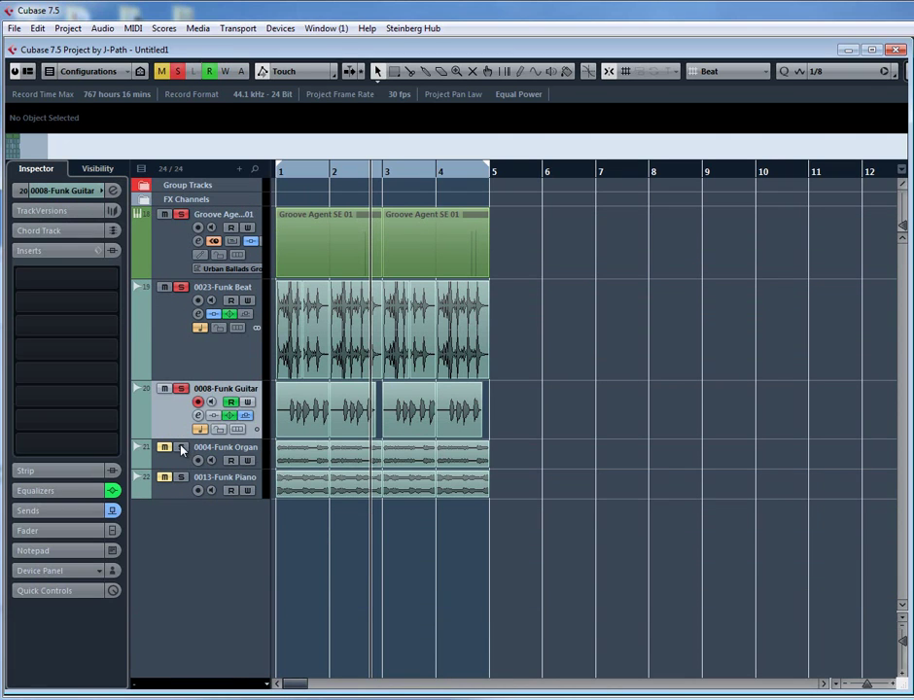
pyautogui.click(209, 453)
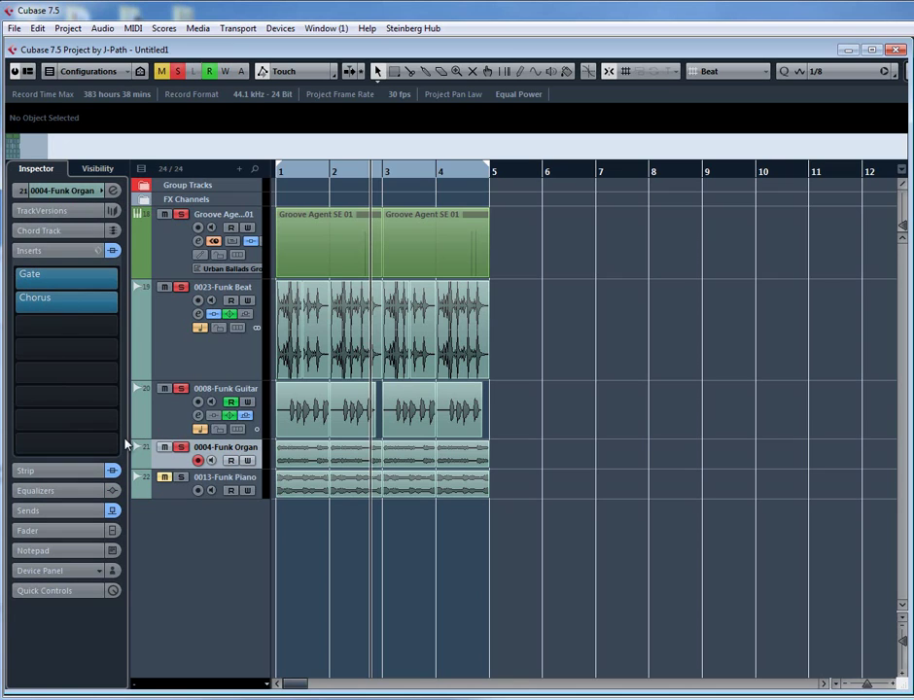
pyautogui.click(180, 447)
pyautogui.click(218, 478)
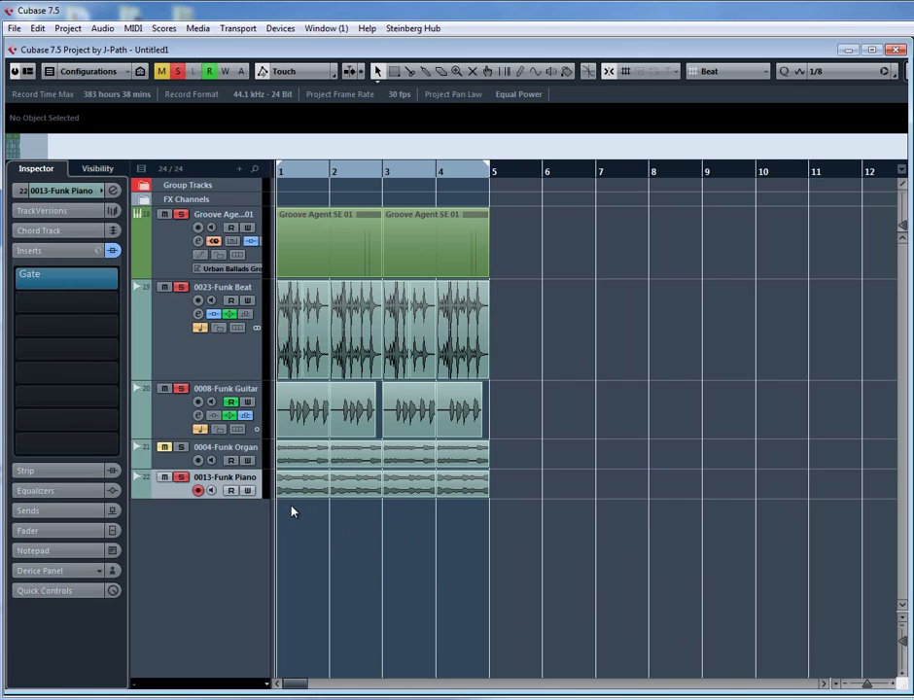
# Examine the side-chained Gate insert in the channel settings of 0013-Funk Piano, then close them.
pyautogui.click(112, 191)
pyautogui.click(137, 409)
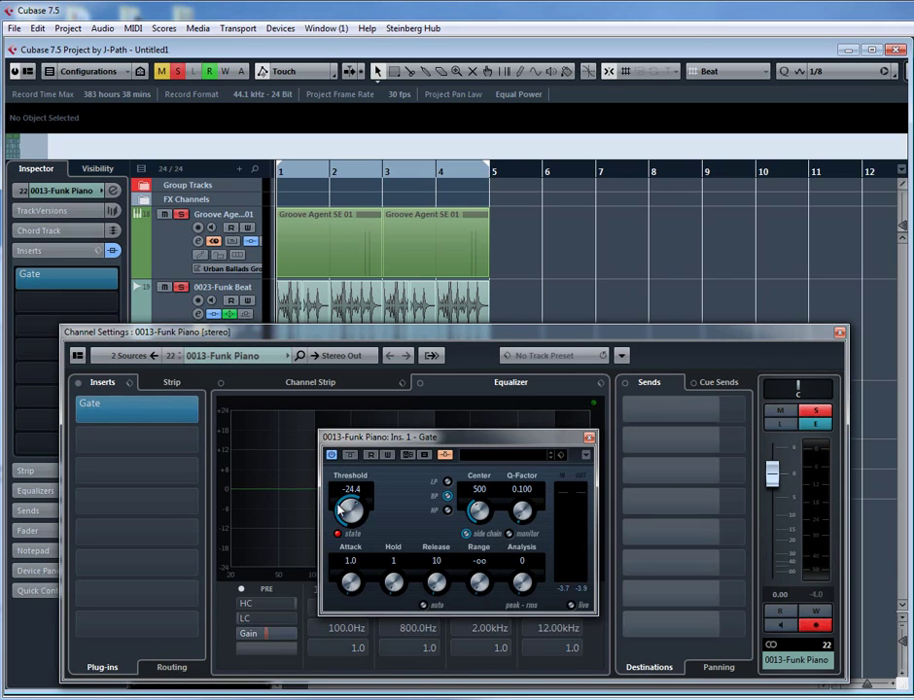
pyautogui.click(841, 332)
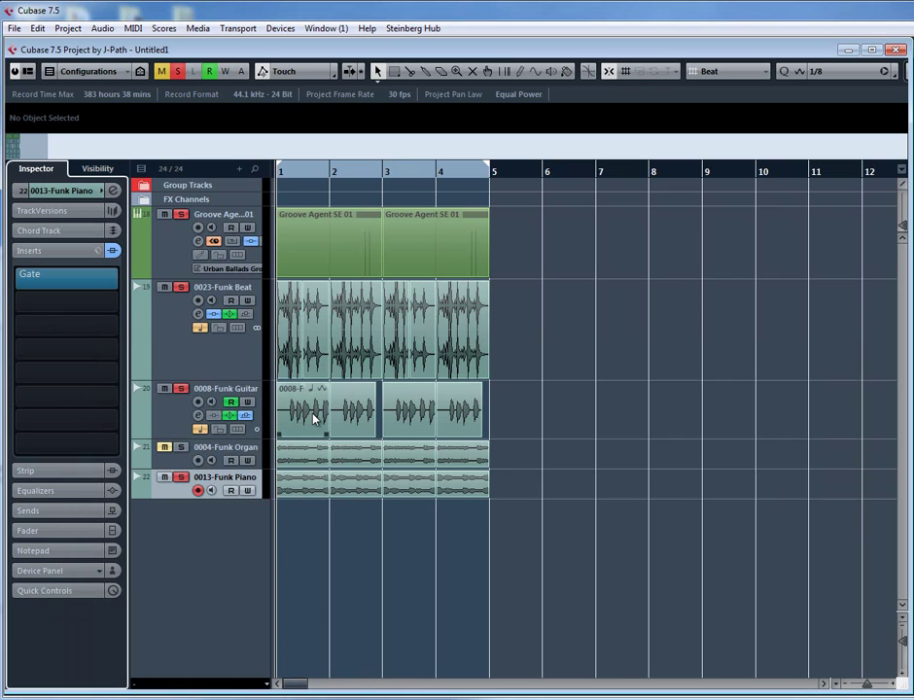
# Unsolo Groove Agent SE 01 and 0023-Funk Beat, play guitar with piano, and check the guitar's Sends:1 - Level automation.
pyautogui.click(182, 286)
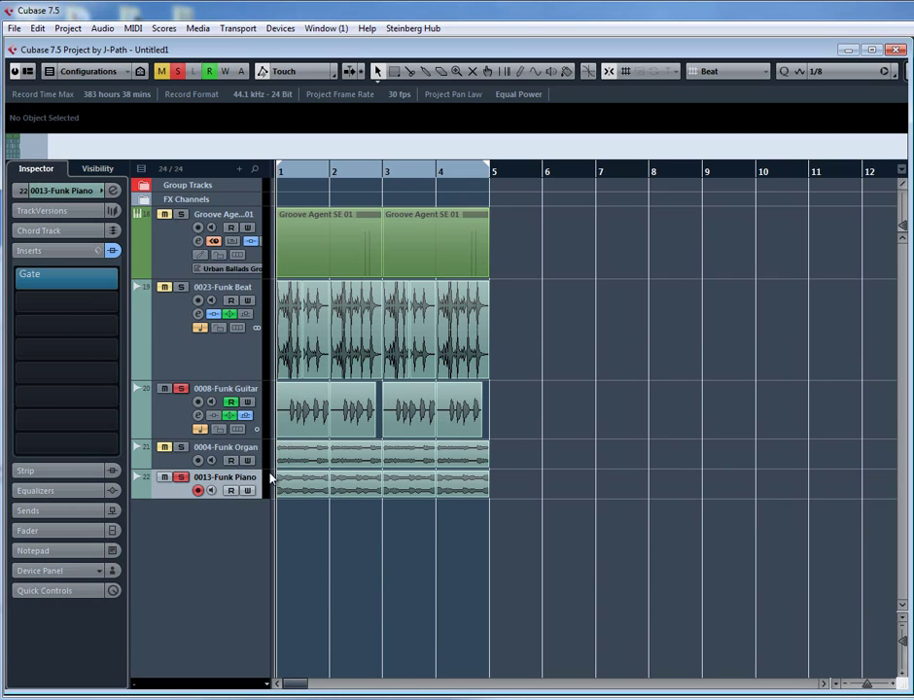
pyautogui.press('space')
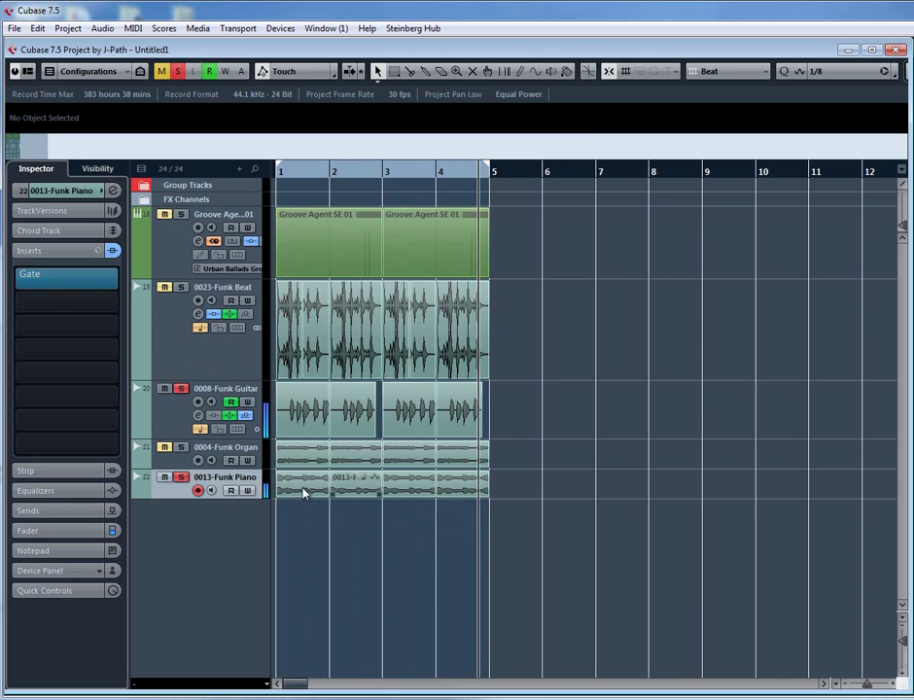
pyautogui.click(137, 492)
pyautogui.click(136, 491)
pyautogui.click(137, 433)
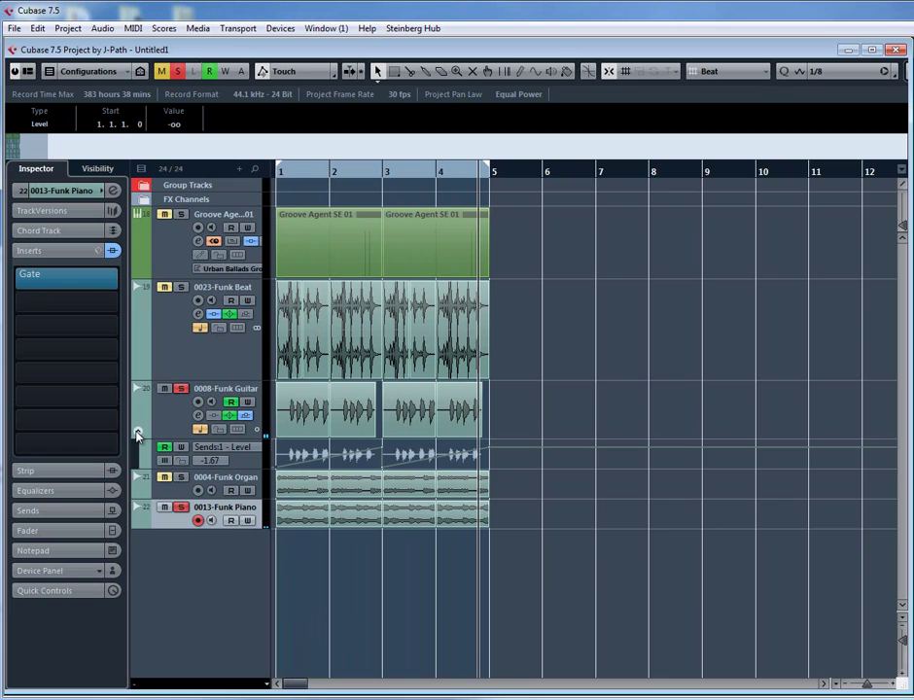
pyautogui.click(138, 433)
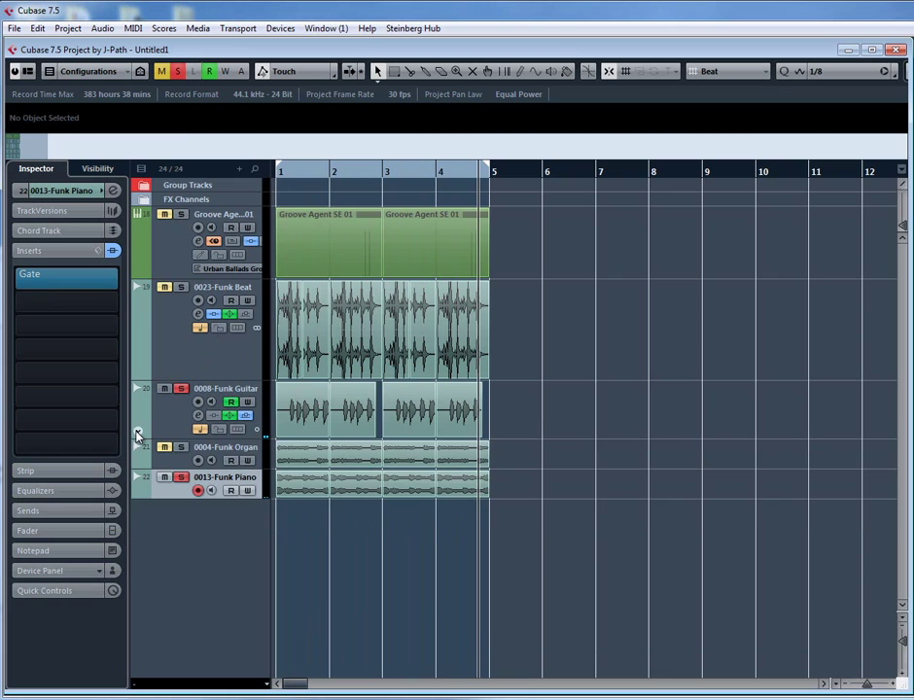
# Sweep the threshold of the Gate on 0013-Funk Piano during playback and leave it at -40.5.
pyautogui.click(74, 276)
pyautogui.press('space')
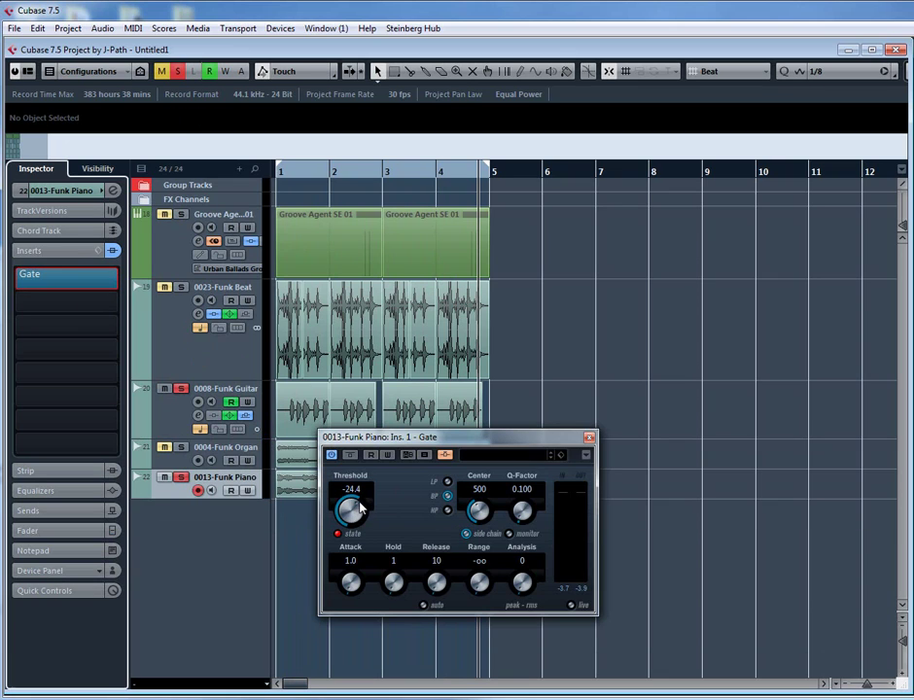
pyautogui.scroll(-5, 352, 509)
pyautogui.scroll(10, 355, 506)
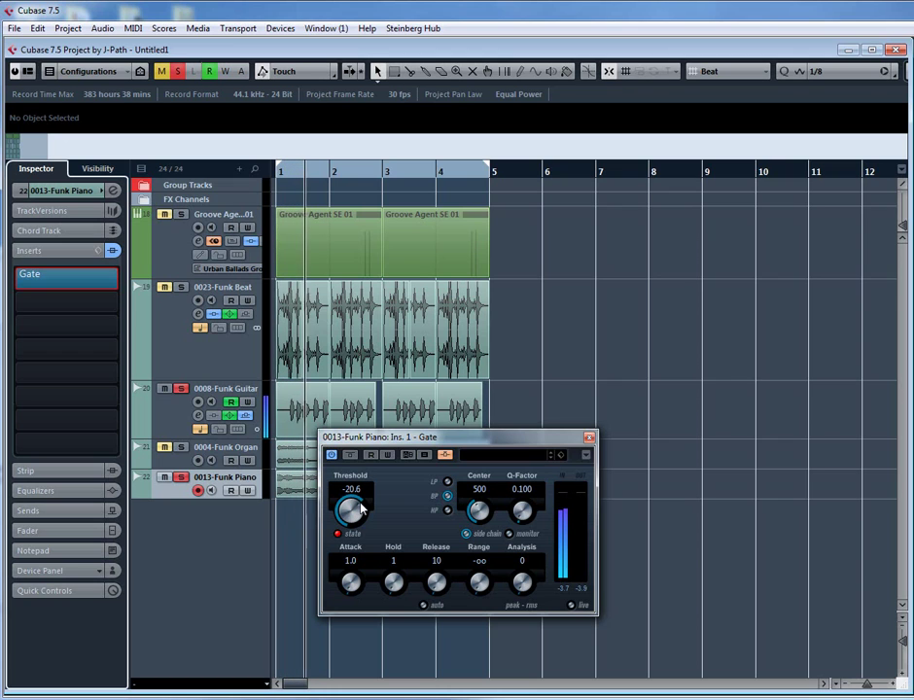
pyautogui.scroll(-20, 354, 509)
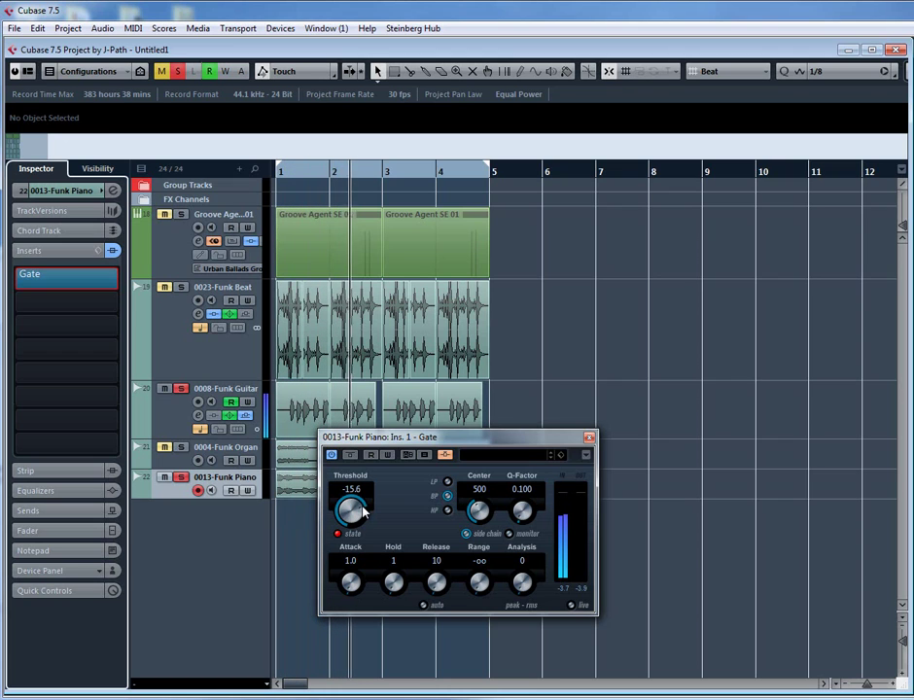
pyautogui.scroll(-3, 346, 508)
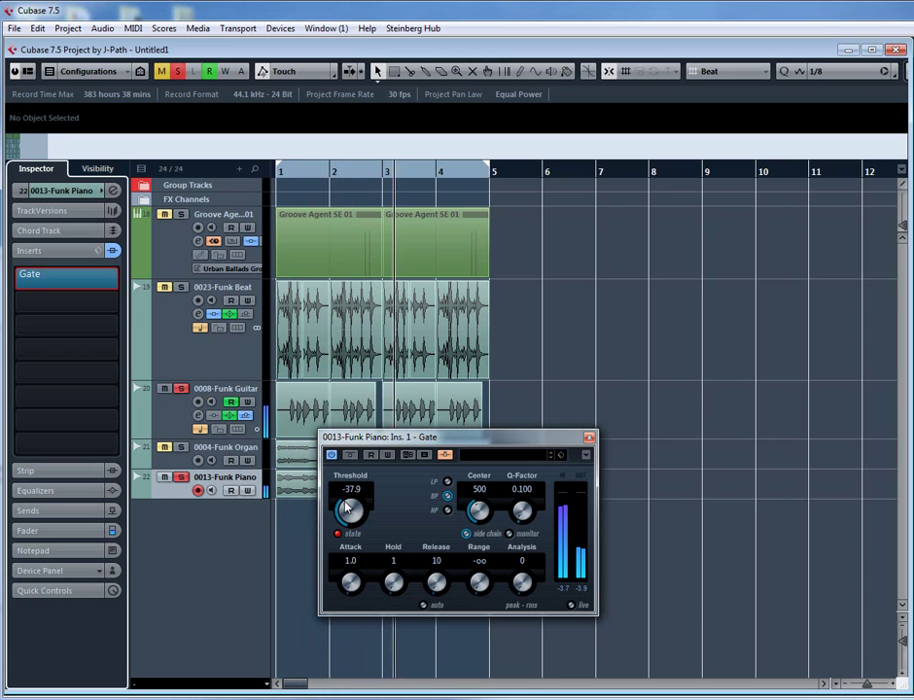
pyautogui.scroll(-7, 347, 508)
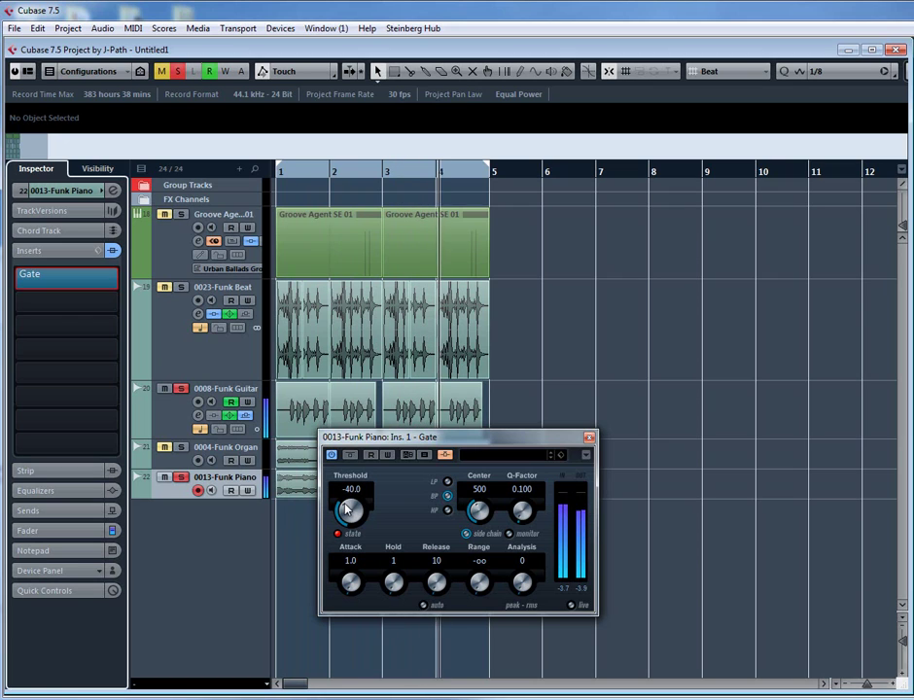
pyautogui.scroll(-1, 347, 508)
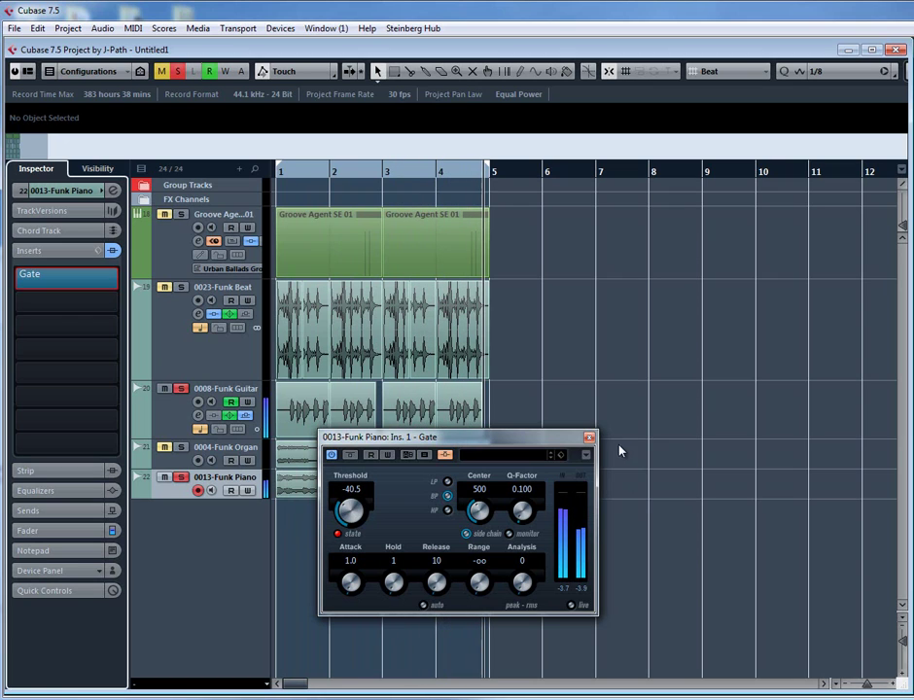
pyautogui.click(590, 438)
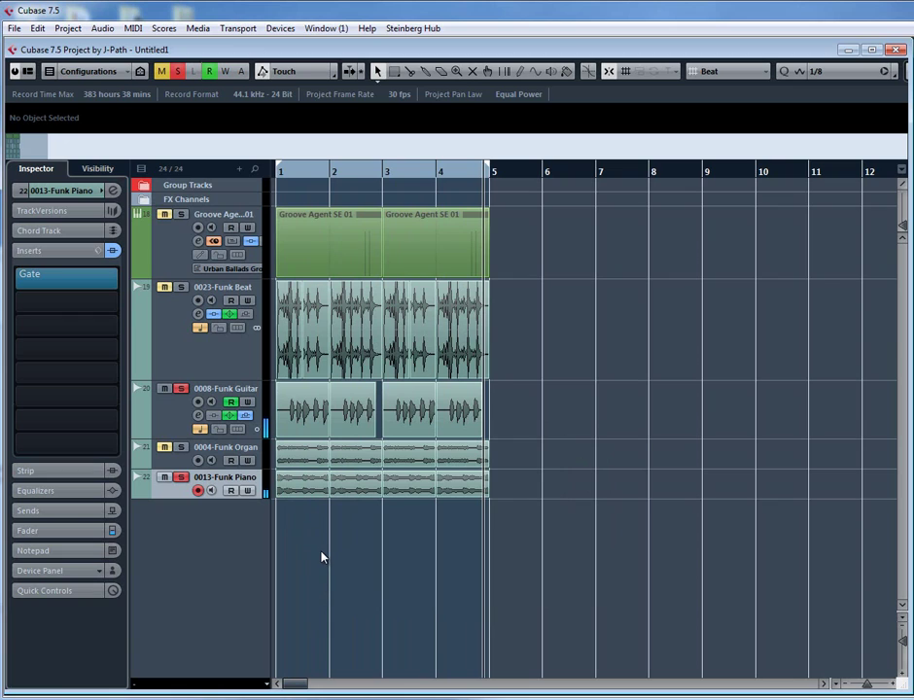
# Bypass the Gate on 0013-Funk Piano, play the ungated sound for comparison and reactivate the Gate.
pyautogui.click(27, 280)
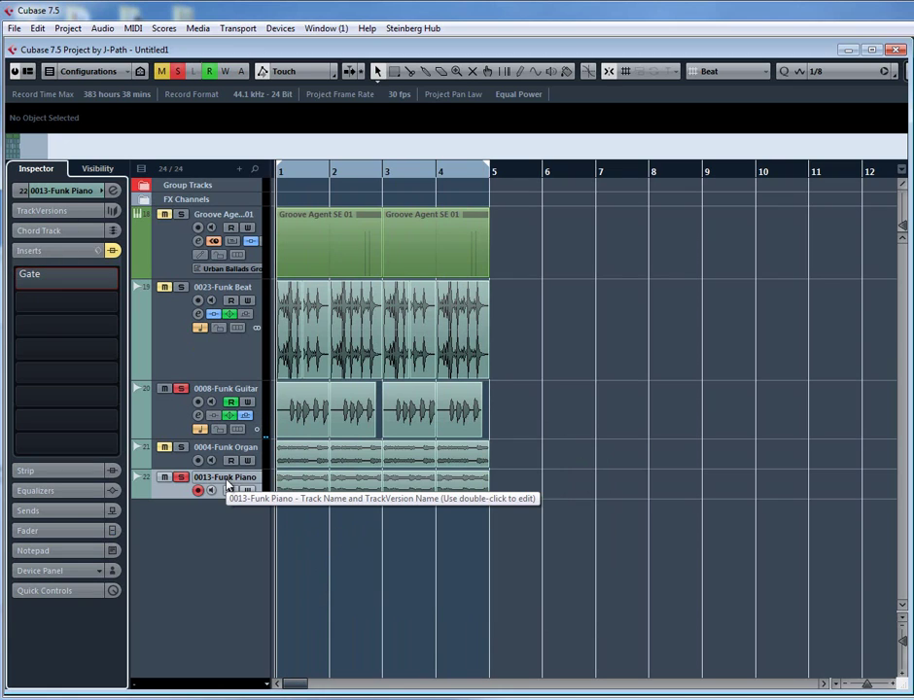
pyautogui.press('space')
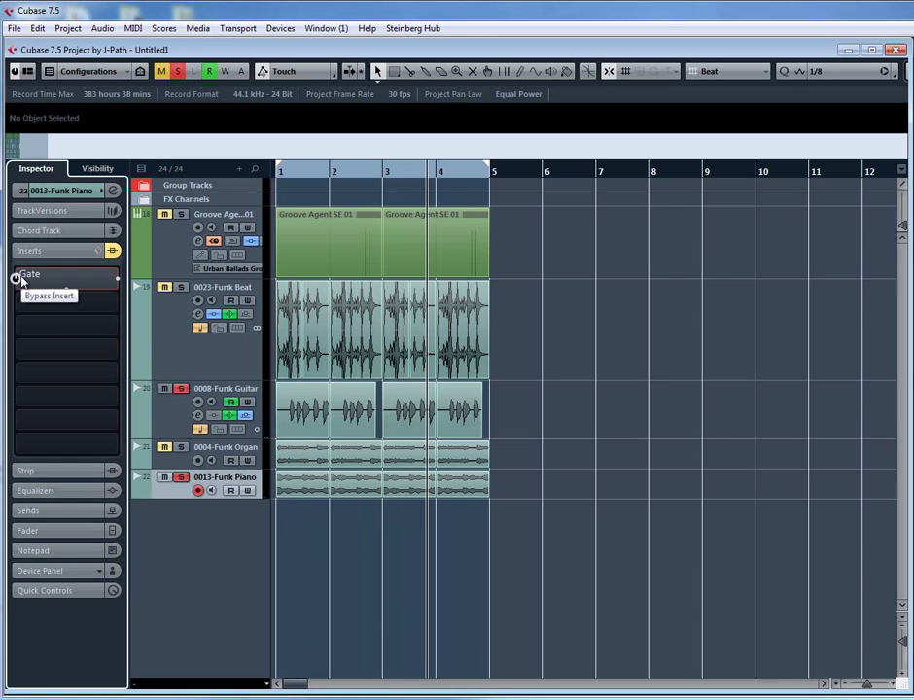
pyautogui.click(20, 279)
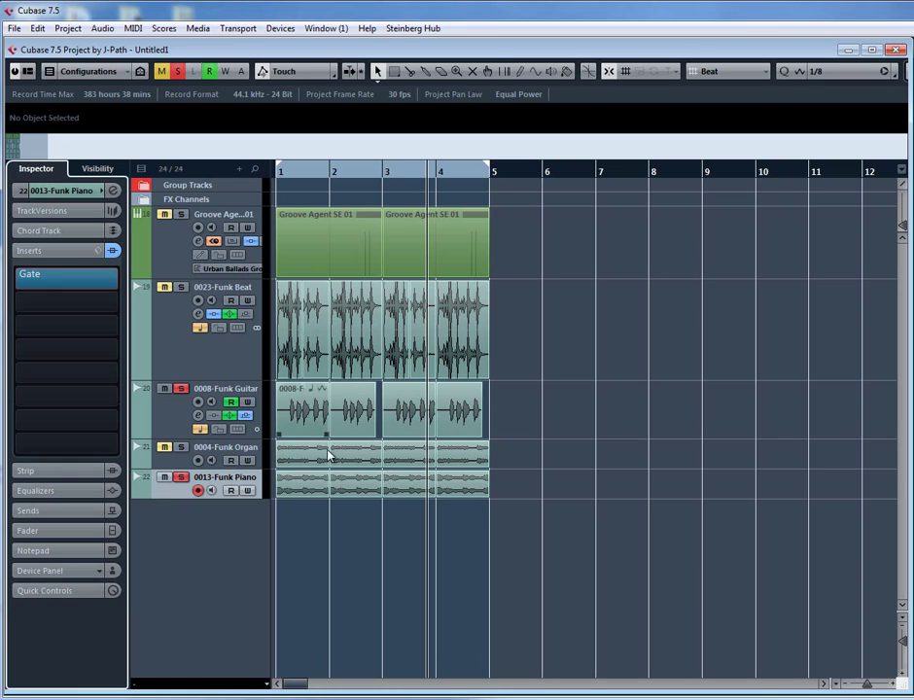
# Play guitar and gated piano from the start and solo Groove Agent SE 01 and 0023-Funk Beat with them.
pyautogui.press('.')
pyautogui.press('space')
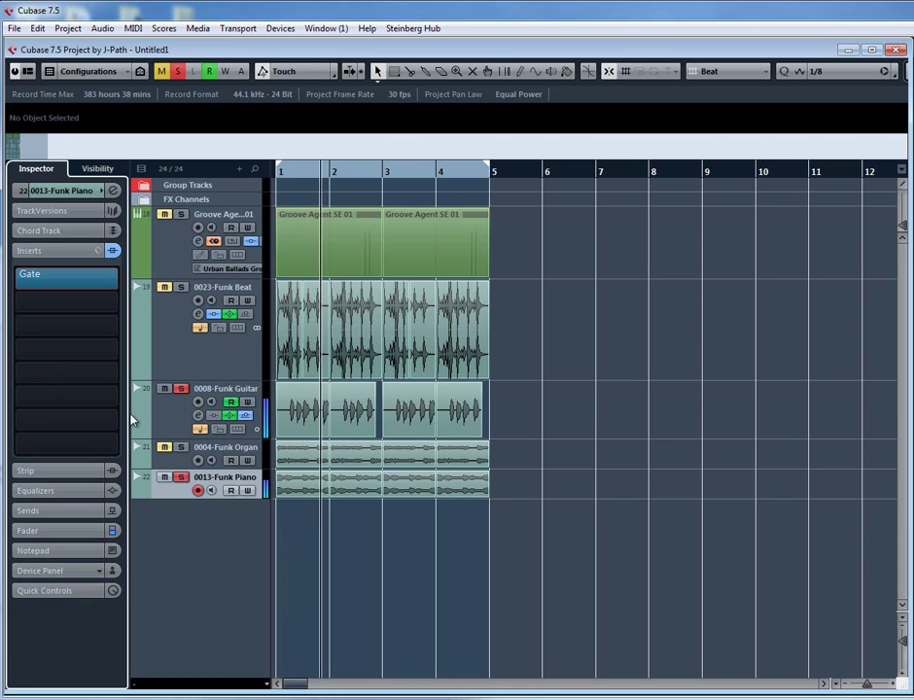
pyautogui.click(180, 213)
pyautogui.click(180, 287)
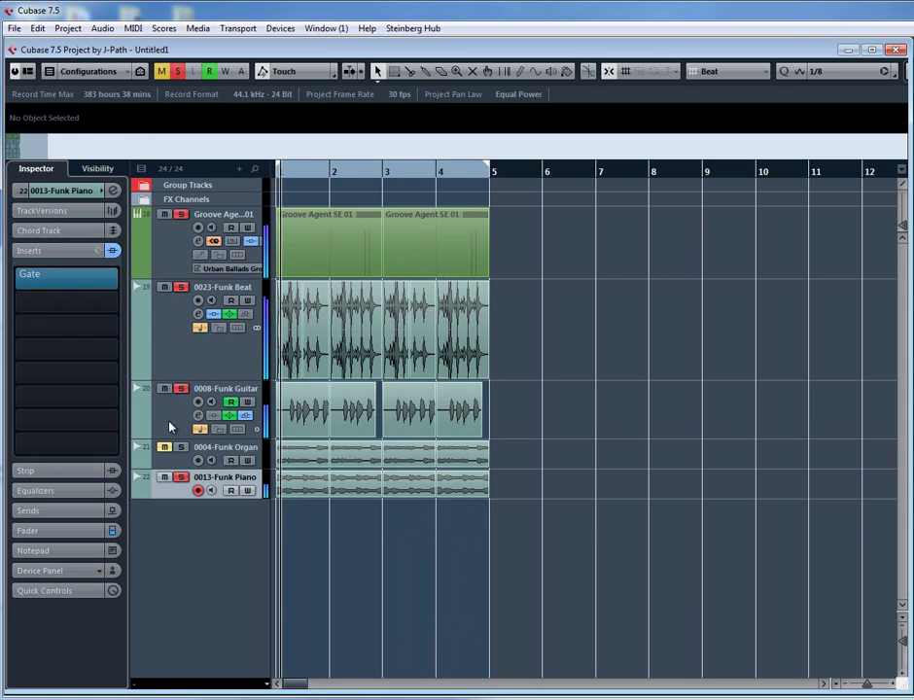
# Show the Sends:1 - Level automation of 0008-Funk Guitar, turn off its automation reading and play the mix.
pyautogui.click(140, 430)
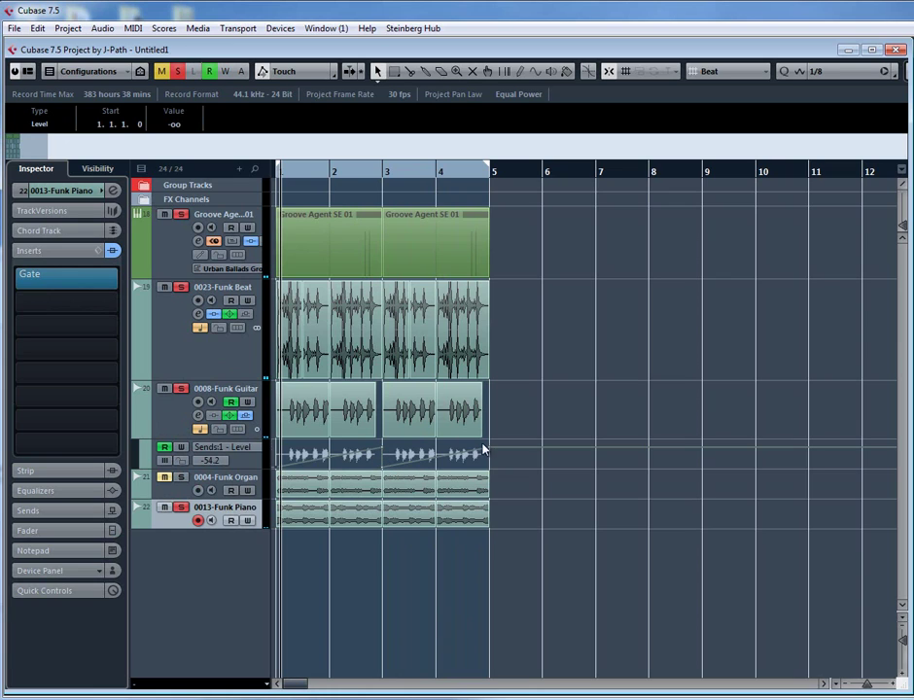
pyautogui.click(164, 448)
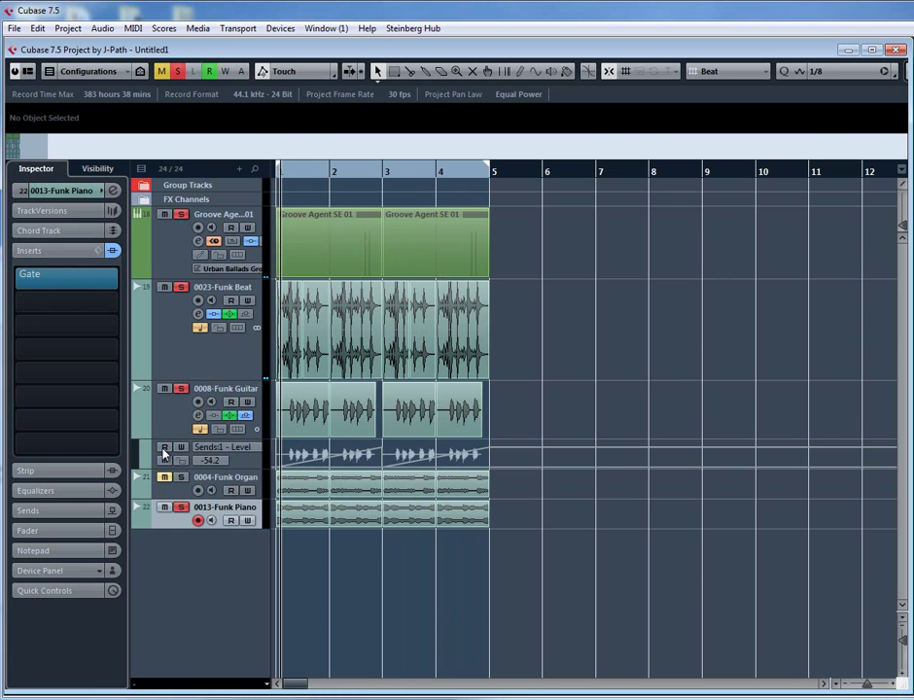
pyautogui.press('space')
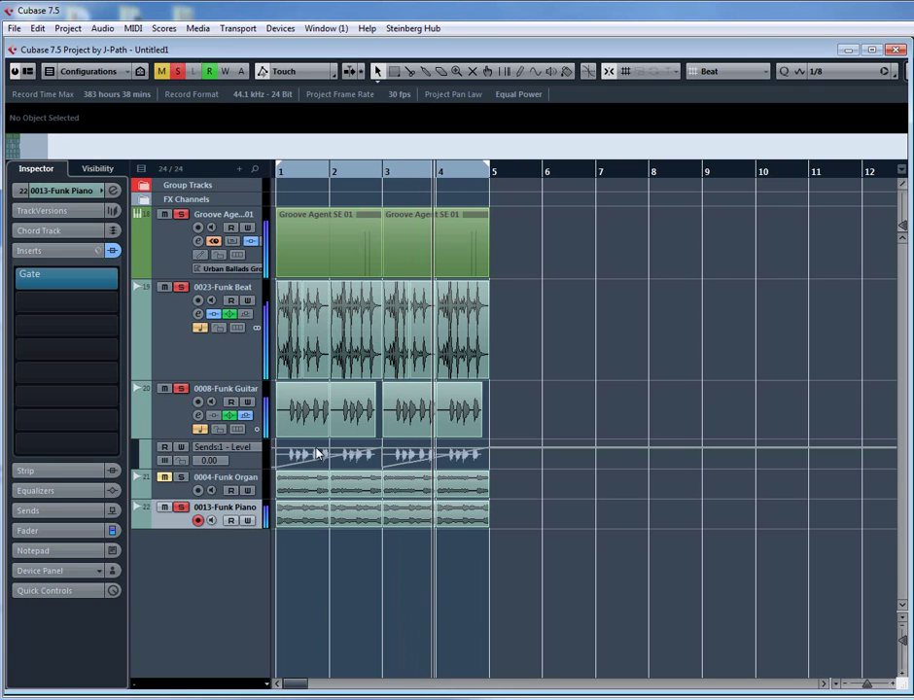
# Open the channel settings of 0008-Funk Guitar to examine its side-chain send to the piano Gate, and close them.
pyautogui.click(113, 191)
pyautogui.click(114, 191)
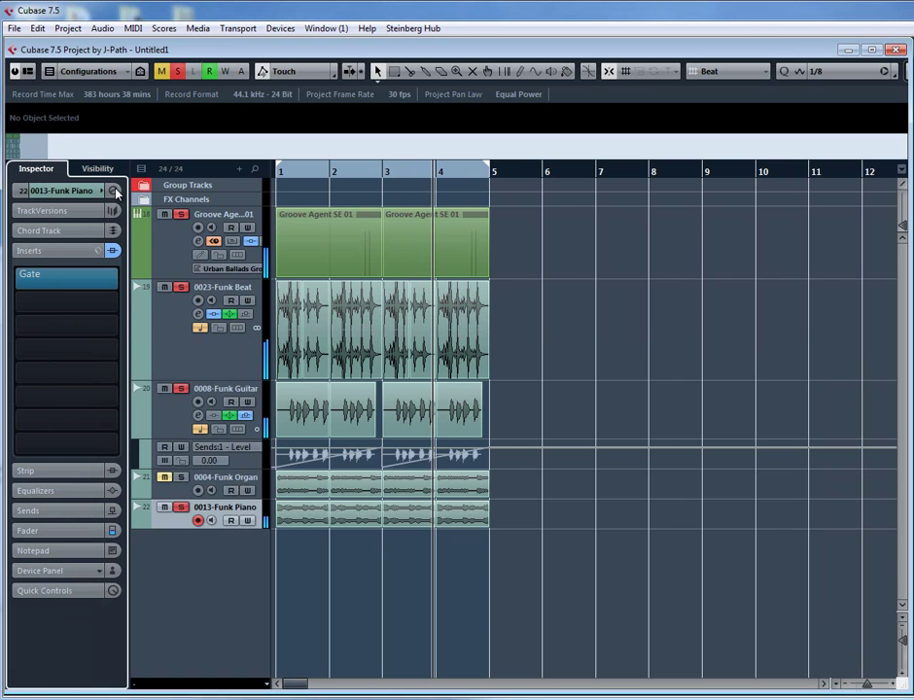
pyautogui.click(168, 436)
pyautogui.click(199, 415)
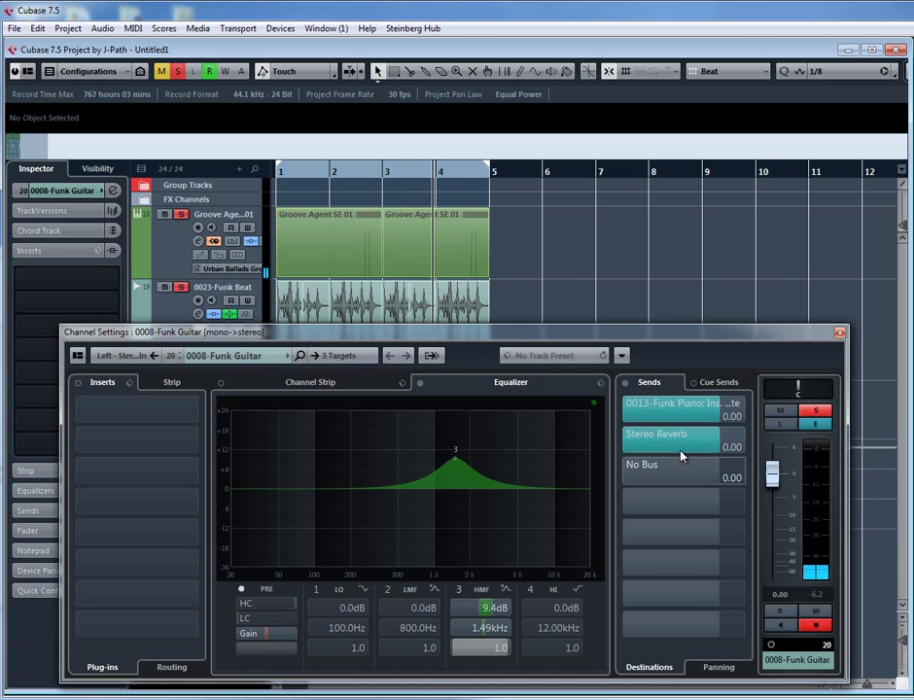
pyautogui.click(839, 332)
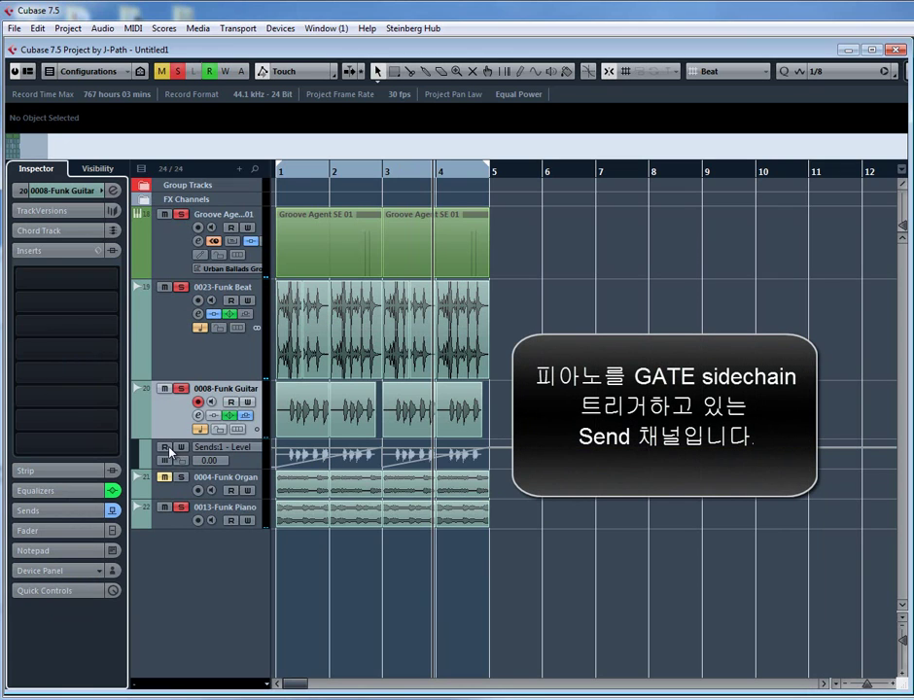
# Turn on automation reading for the guitar's Sends:1 - Level, reshape its curve with -oo at 1.4.4.119 and -0.81 at 4.1.1.0, and play it.
pyautogui.click(166, 448)
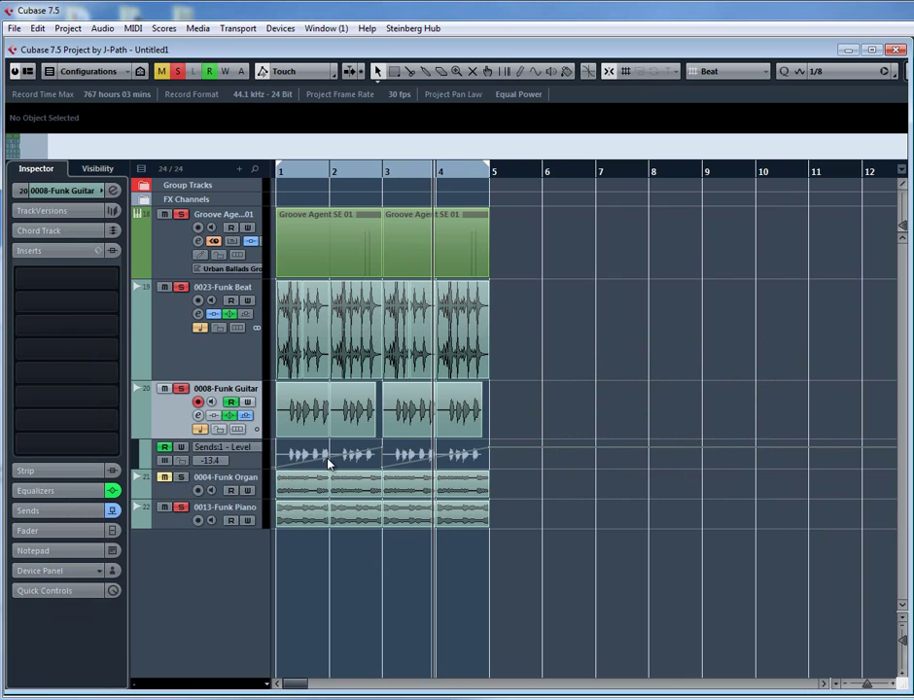
pyautogui.moveTo(330, 461); pyautogui.dragTo(329, 477)
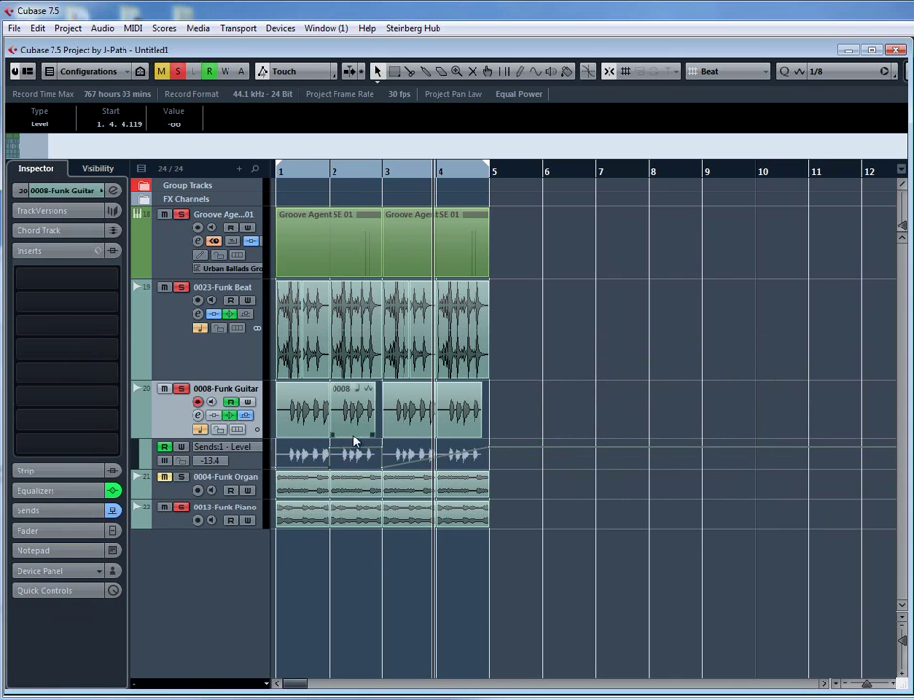
pyautogui.moveTo(433, 465)
pyautogui.mouseDown()
pyautogui.moveTo(436, 456)
pyautogui.moveTo(436, 473)
pyautogui.moveTo(436, 455)
pyautogui.mouseUp()
pyautogui.press('space')
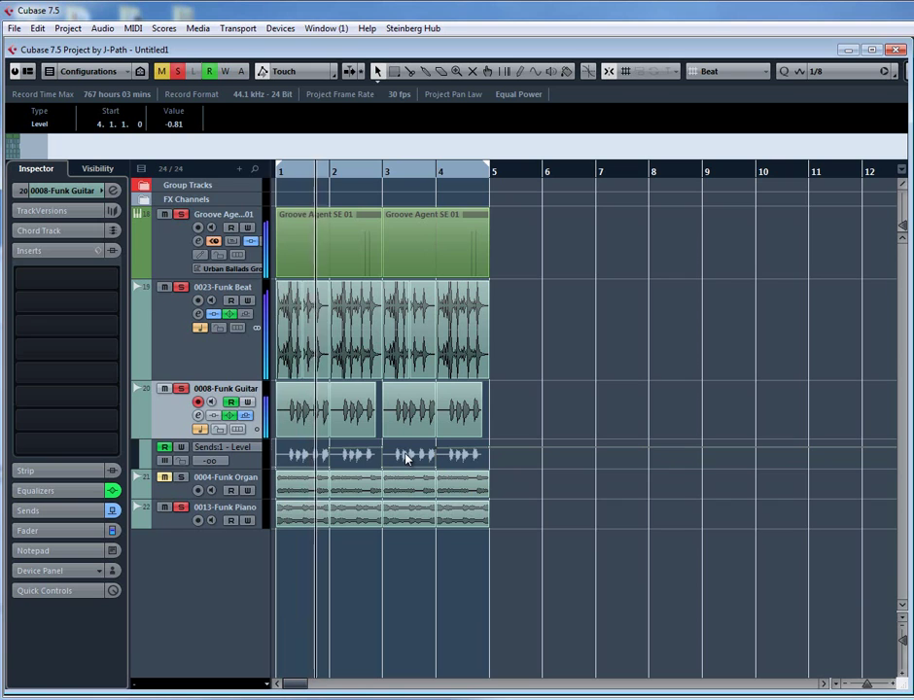
# Unsolo Groove Agent SE 01 and 0023-Funk Beat during playback to hear only the guitar and the gated piano.
pyautogui.click(174, 281)
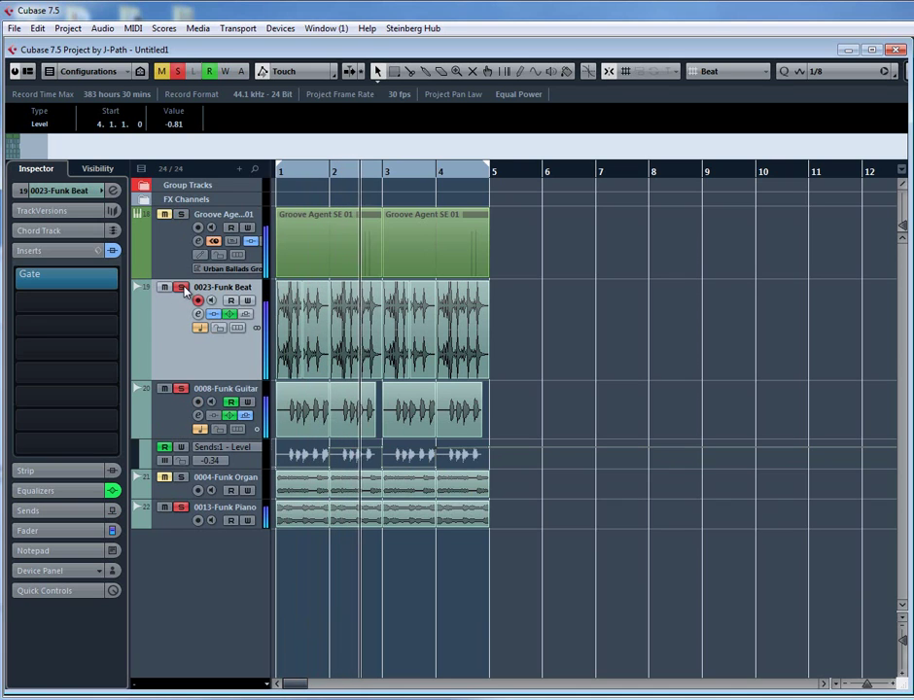
pyautogui.click(165, 287)
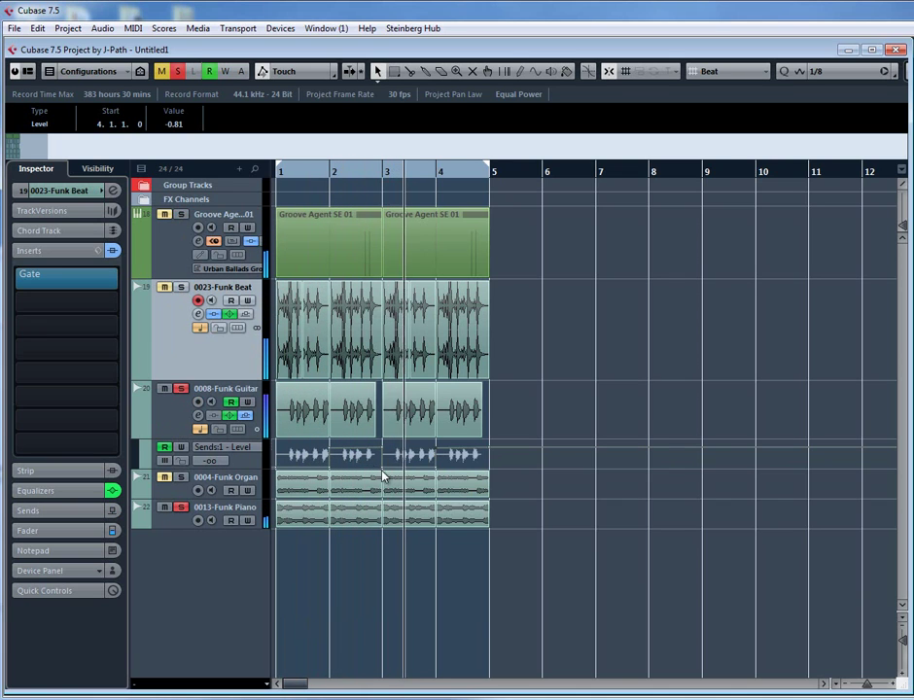
pyautogui.scroll(2, 496, 497)
pyautogui.scroll(-1, 497, 502)
pyautogui.scroll(-1, 495, 502)
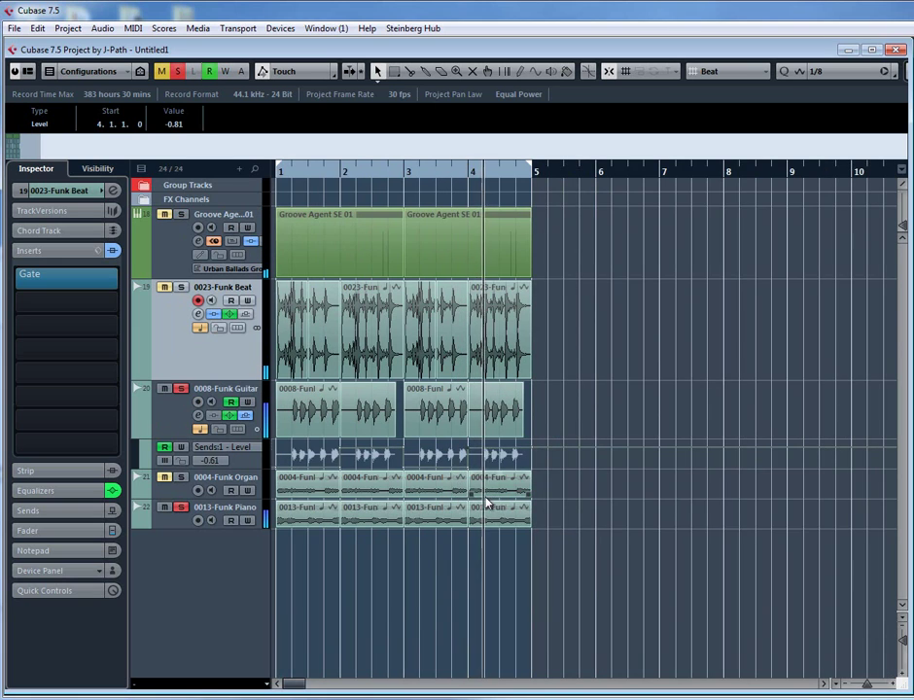
pyautogui.scroll(-1, 485, 499)
pyautogui.scroll(1, 434, 453)
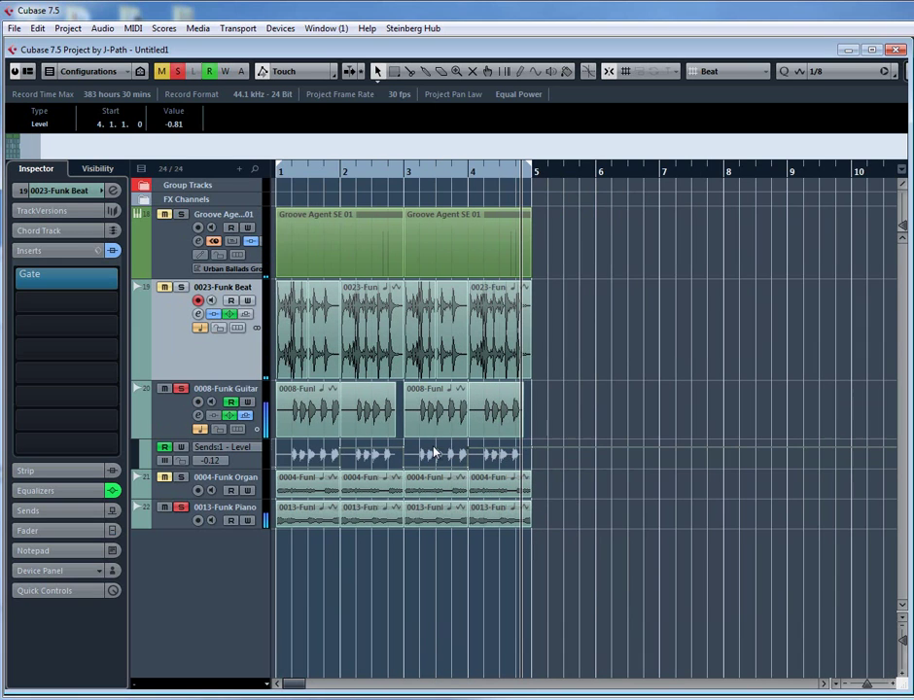
# Add Sends:1 - Level automation points in bar 3, placing one at 3.2.4.119 with -2.12, and return the playhead to bar 1.
pyautogui.scroll(3, 486, 468)
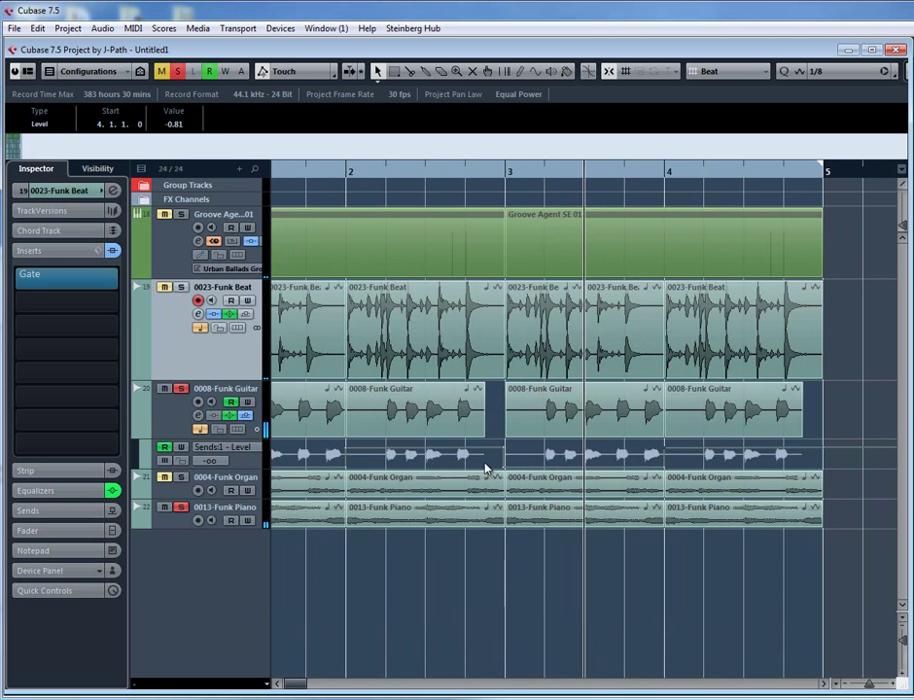
pyautogui.click(549, 457)
pyautogui.moveTo(549, 456); pyautogui.dragTo(581, 457)
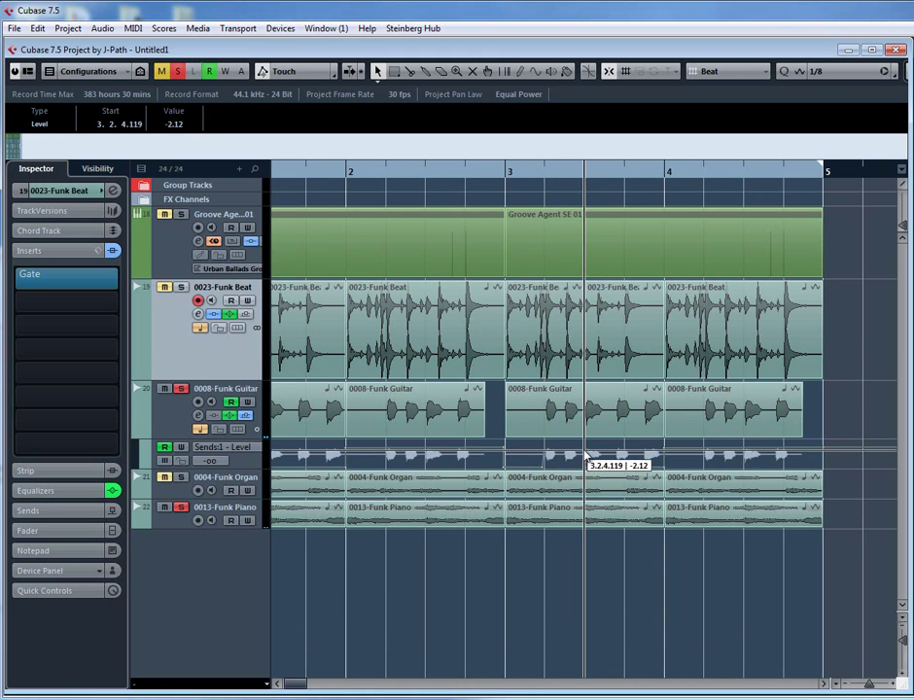
pyautogui.scroll(-1, 488, 483)
pyautogui.click(292, 184)
pyautogui.click(301, 174)
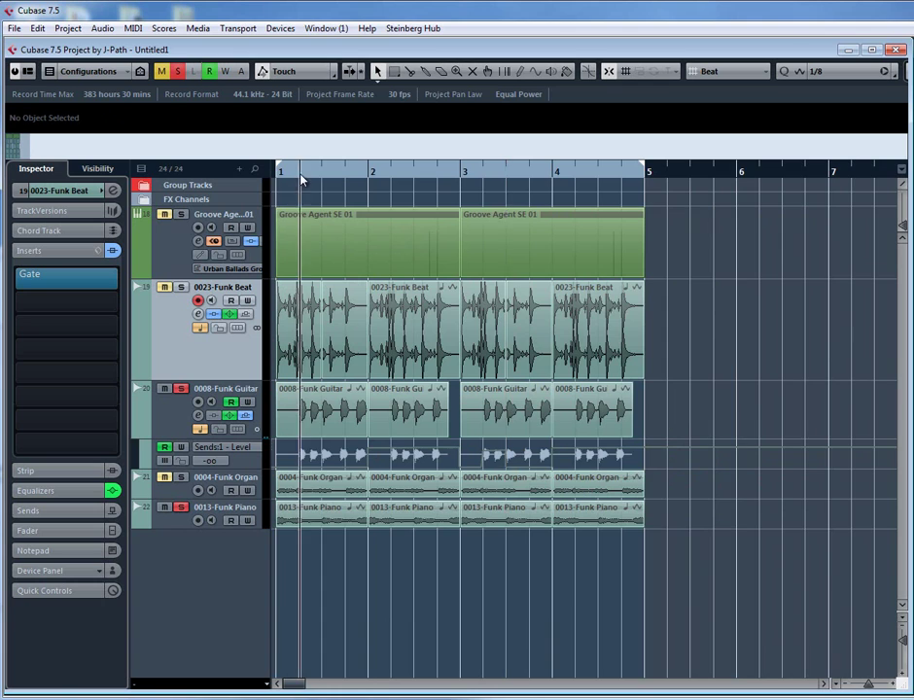
# Shape the Sends:1 - Level curve in bar 1 with -4.54 at 1.2.1.0 and -oo at 1.3.1.0, and start playback.
pyautogui.scroll(2, 358, 476)
pyautogui.click(350, 456)
pyautogui.moveTo(350, 457); pyautogui.dragTo(411, 476)
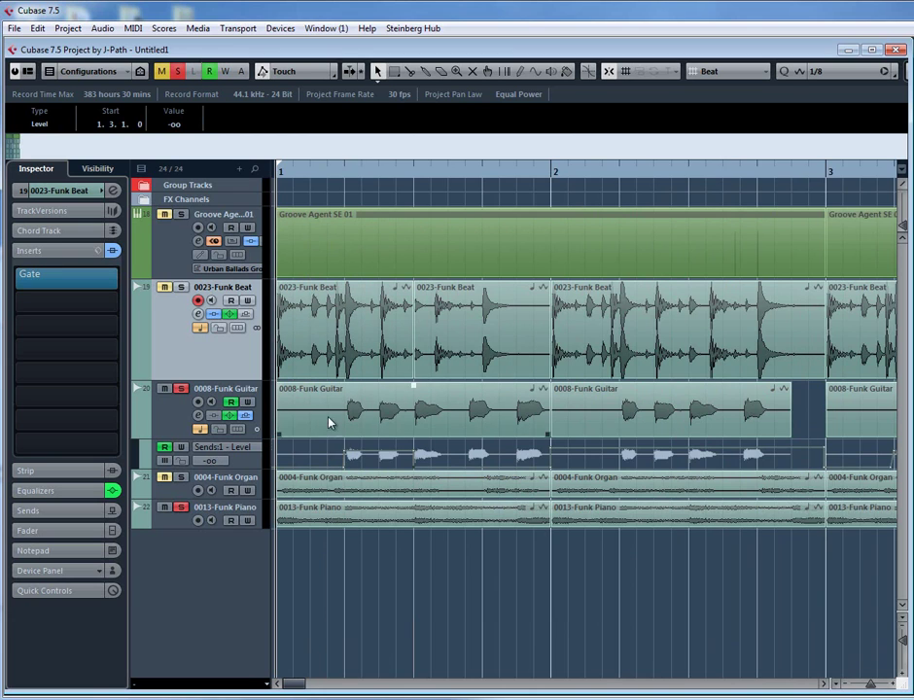
pyautogui.moveTo(342, 457); pyautogui.dragTo(344, 461)
pyautogui.scroll(-1, 362, 483)
pyautogui.scroll(-1, 362, 483)
pyautogui.press('space')
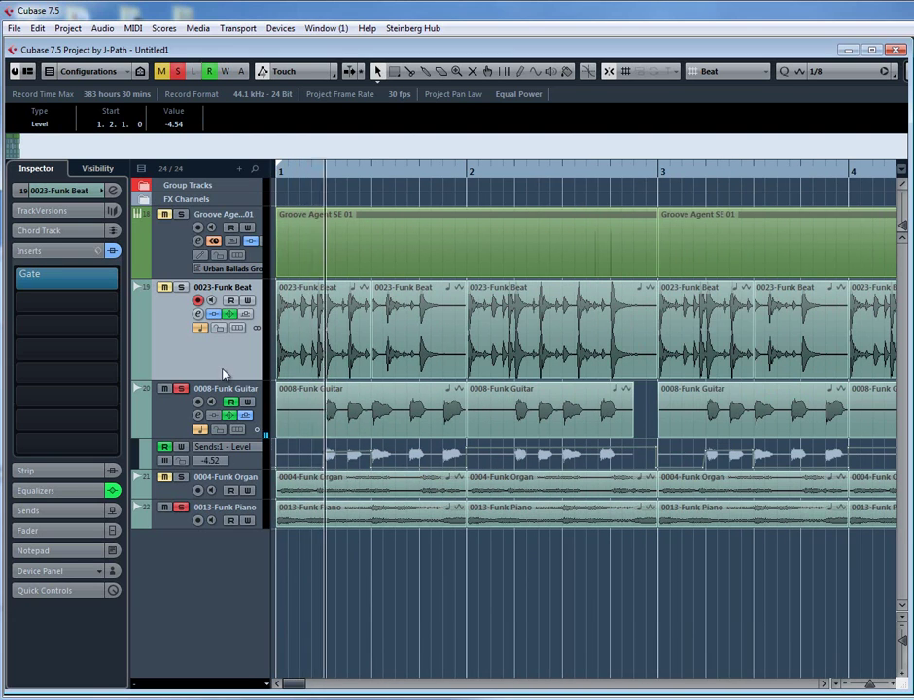
# Raise the Sends:1 - Level point at 1.2.1.0 to 1.65 and listen to the gated piano.
pyautogui.moveTo(326, 455); pyautogui.dragTo(327, 450)
pyautogui.scroll(-1, 361, 442)
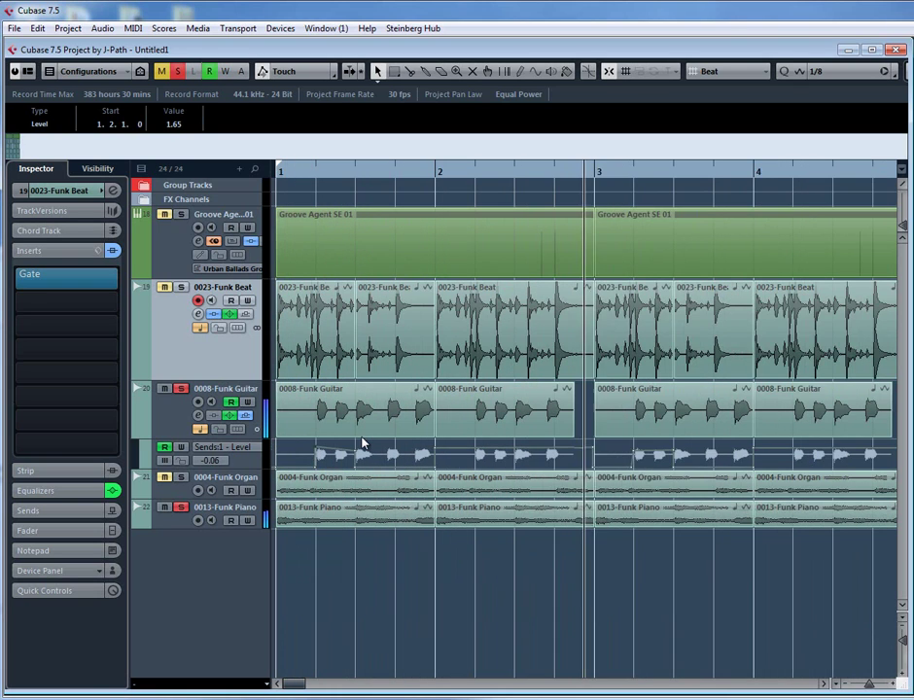
pyautogui.scroll(-1, 362, 444)
pyautogui.scroll(-1, 374, 449)
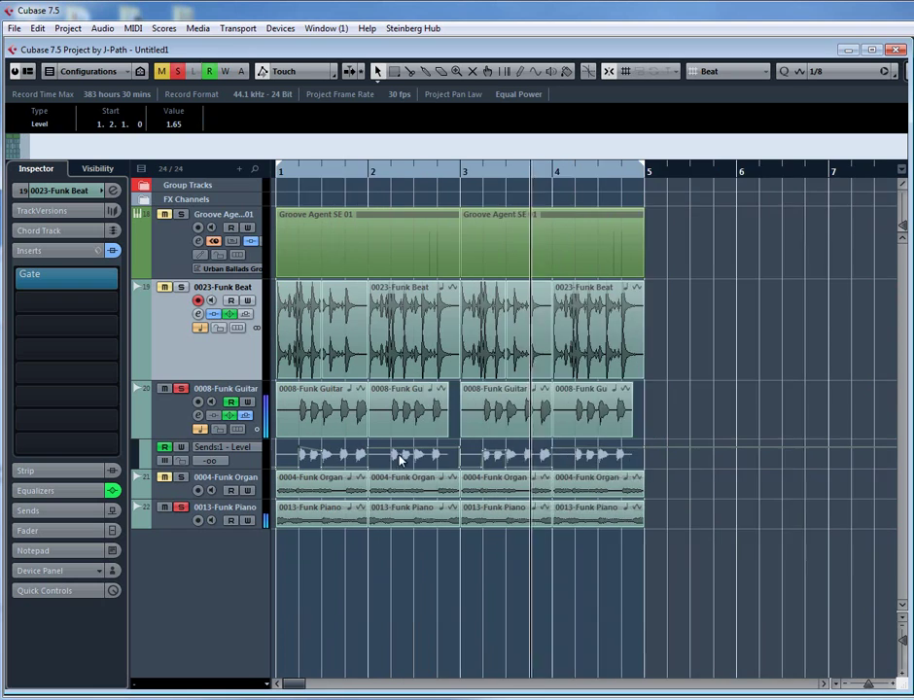
pyautogui.scroll(-1, 373, 449)
# Switch the automation lane of 0008-Funk Guitar to the Level parameter of send 2.
pyautogui.click(138, 433)
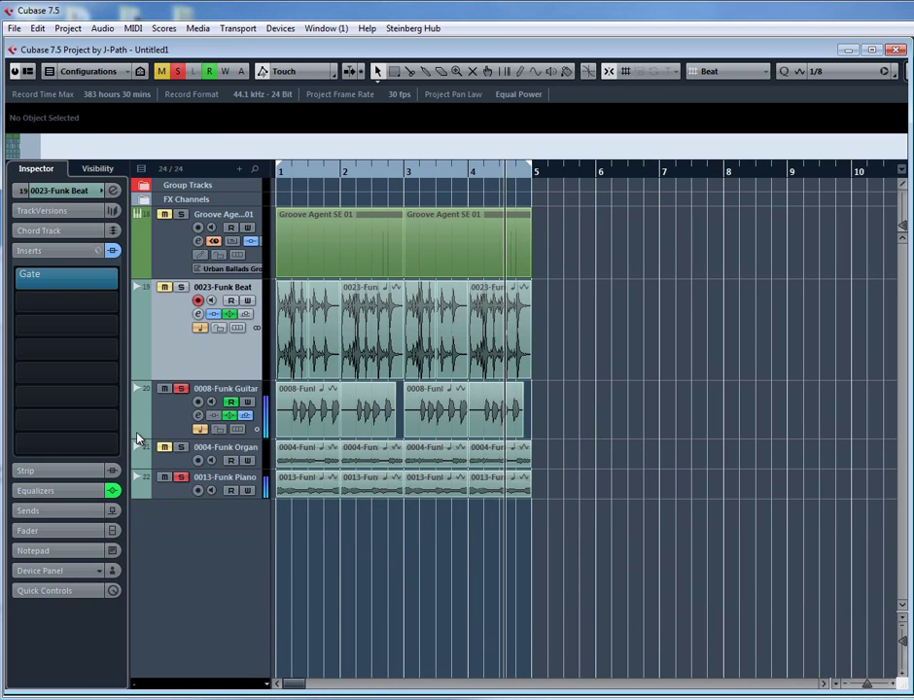
pyautogui.click(138, 442)
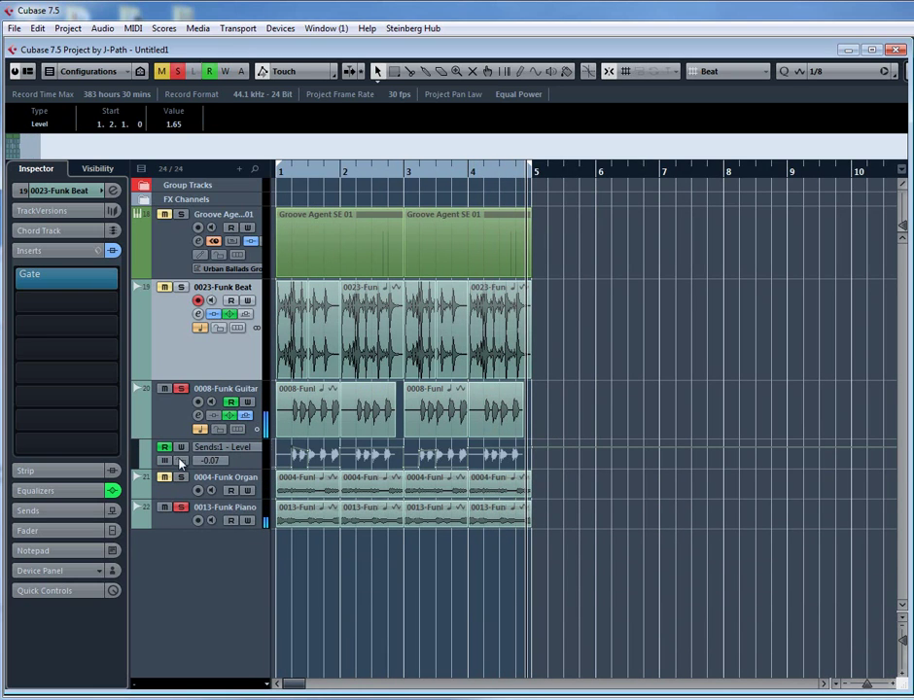
pyautogui.click(211, 448)
pyautogui.click(233, 328)
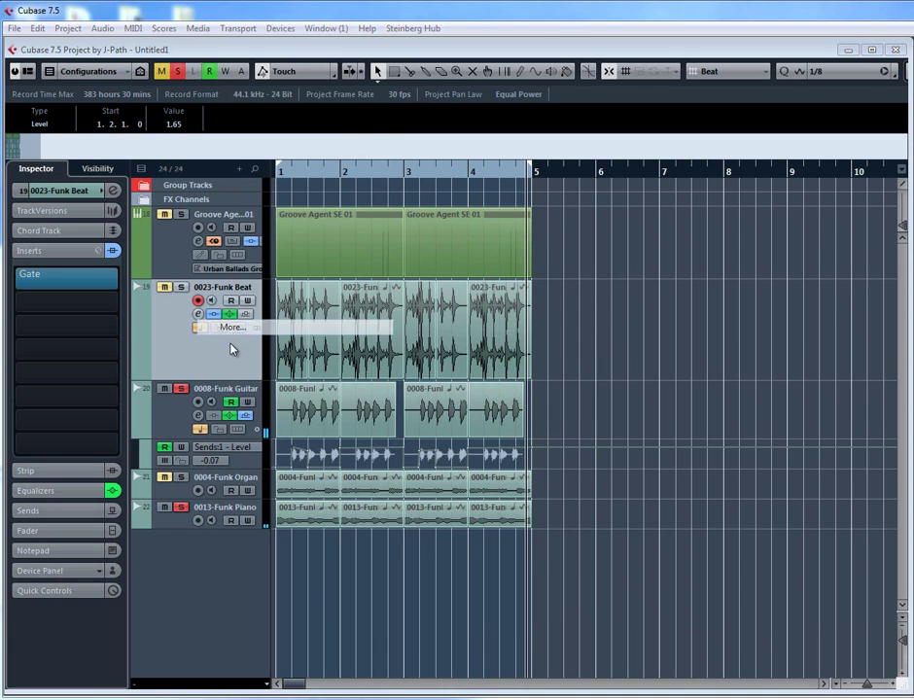
pyautogui.click(361, 297)
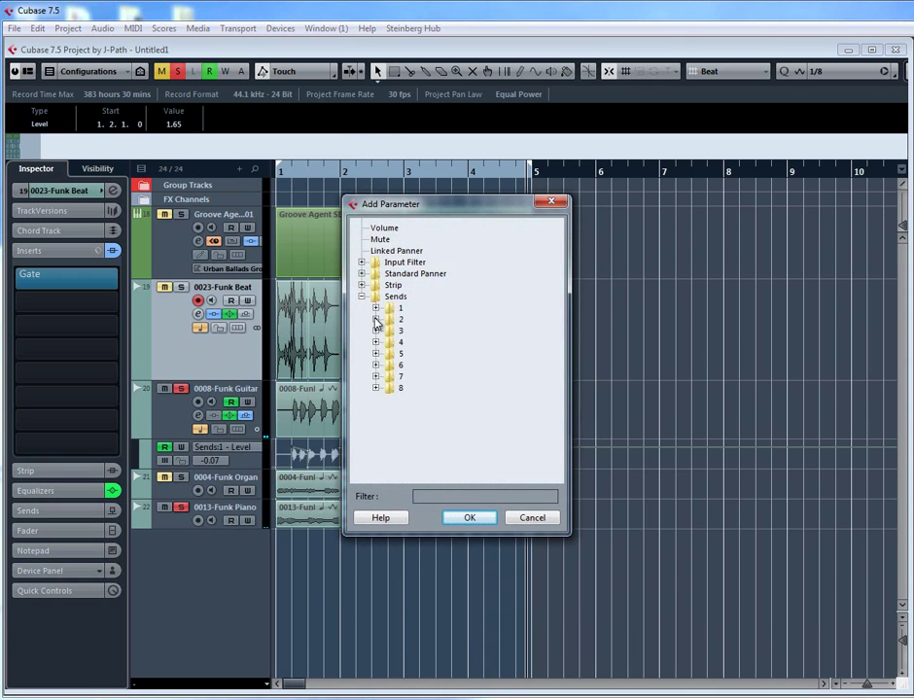
pyautogui.click(376, 319)
pyautogui.press('Return')
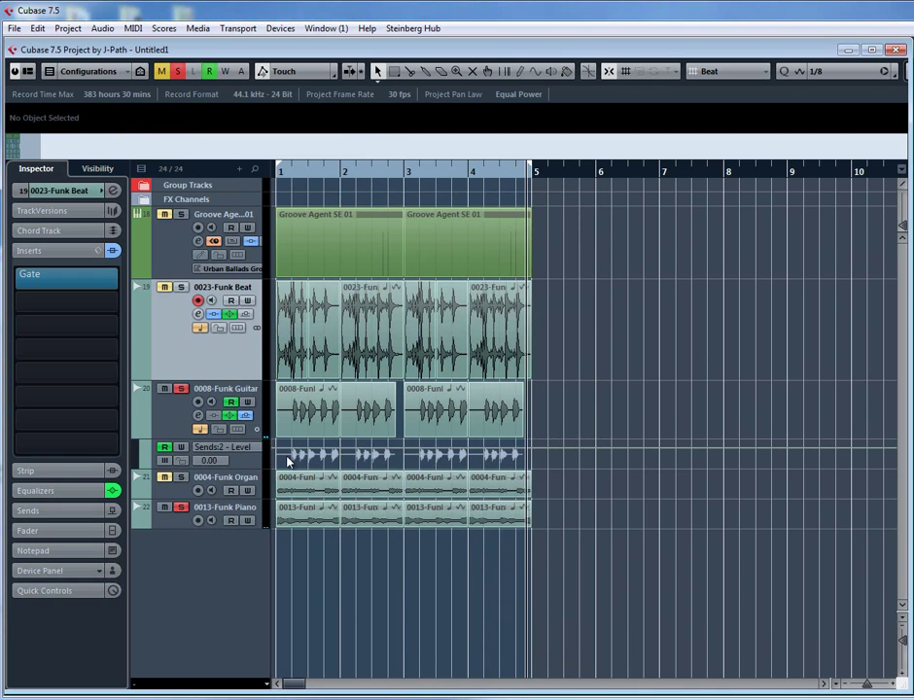
# Enlarge the Sends:2 - Level lane, draw rising ramps over bars 1-2 and from bar 3 to -1.10 at 4.4.1.0, and play them.
pyautogui.moveTo(260, 468); pyautogui.dragTo(262, 511)
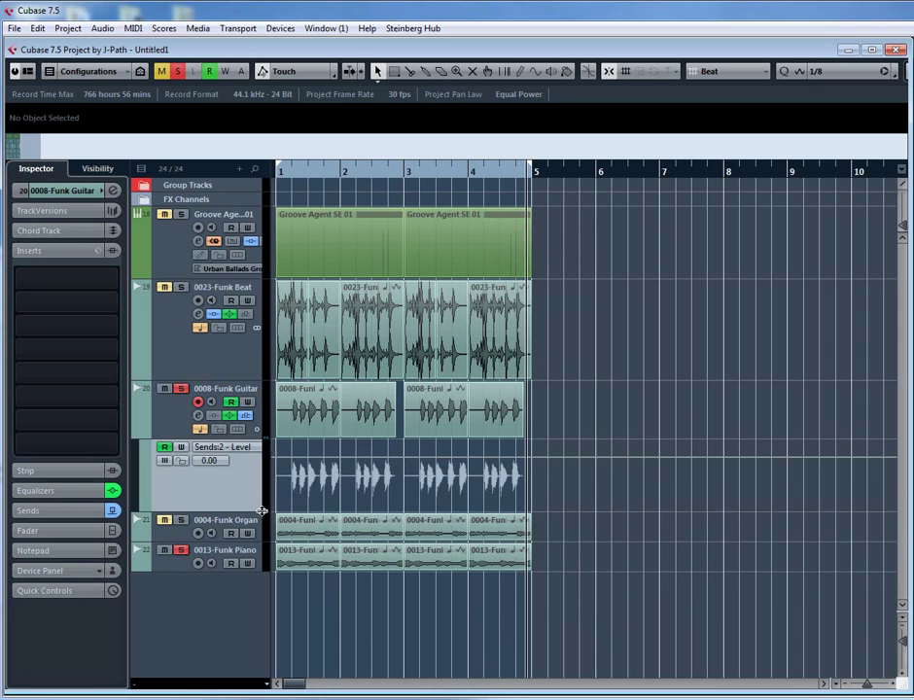
pyautogui.click(340, 463)
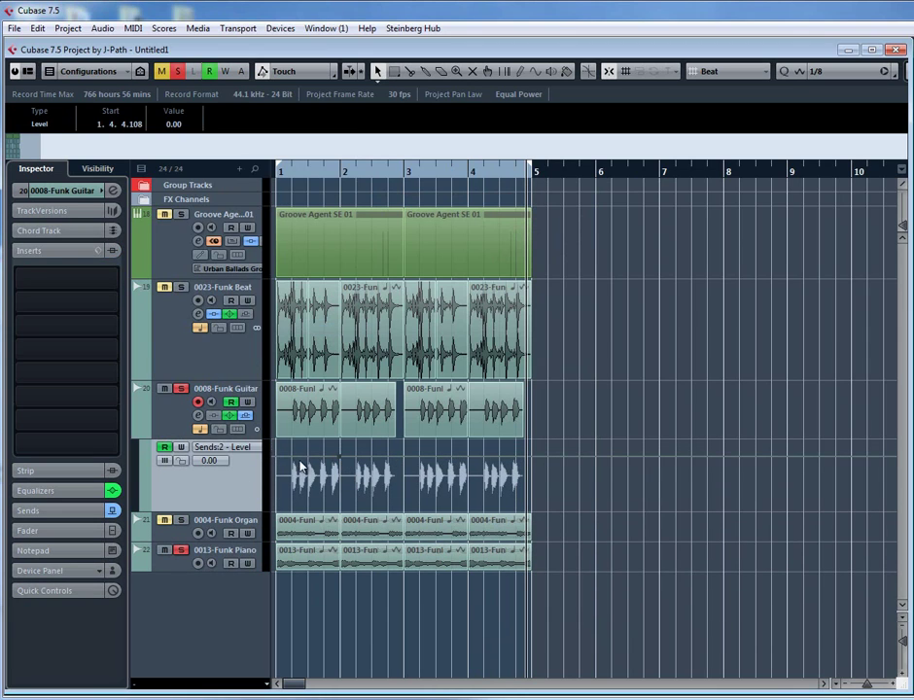
pyautogui.click(274, 508)
pyautogui.moveTo(338, 464); pyautogui.dragTo(399, 525)
pyautogui.moveTo(525, 476); pyautogui.dragTo(523, 464)
pyautogui.press('space')
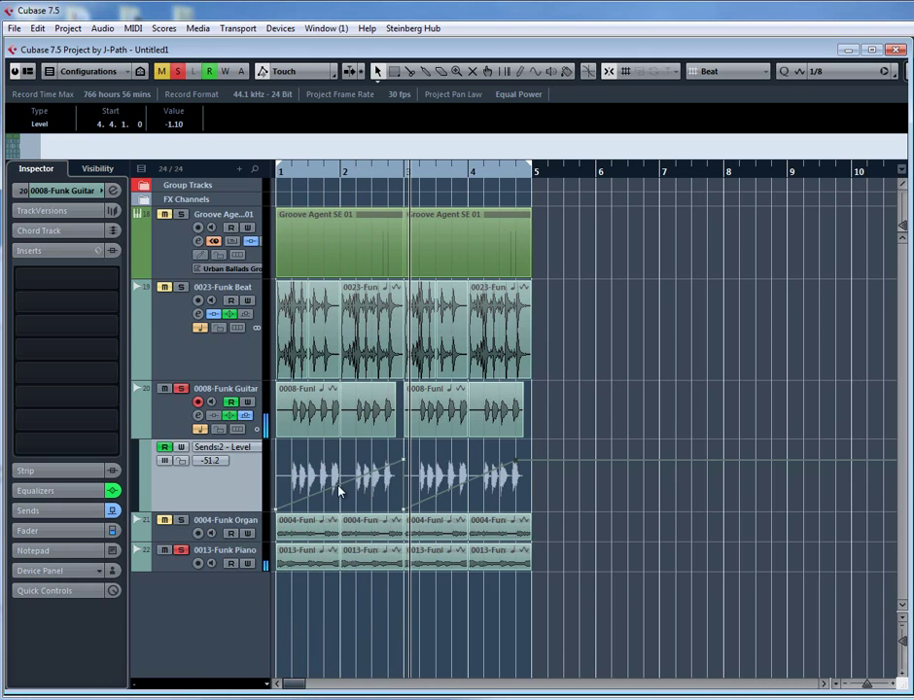
# Steepen both send 2 ramps with added points at beat 4 of bar 1 and -1.10 at 3.4.1.0, play them and hide the lane.
pyautogui.moveTo(331, 483); pyautogui.dragTo(326, 462)
pyautogui.moveTo(441, 492); pyautogui.dragTo(455, 466)
pyautogui.press('space')
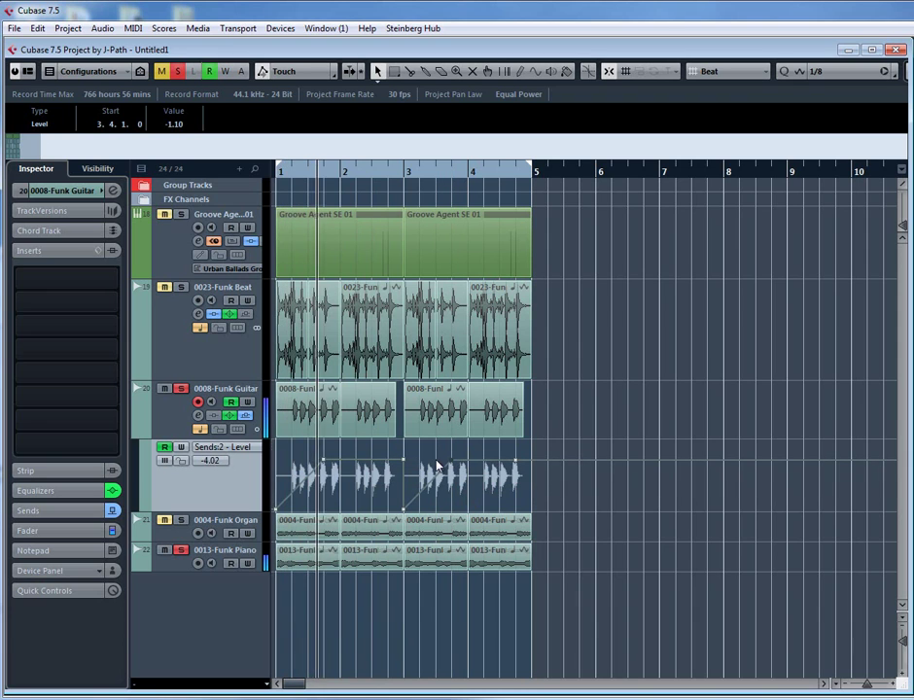
pyautogui.press('g')
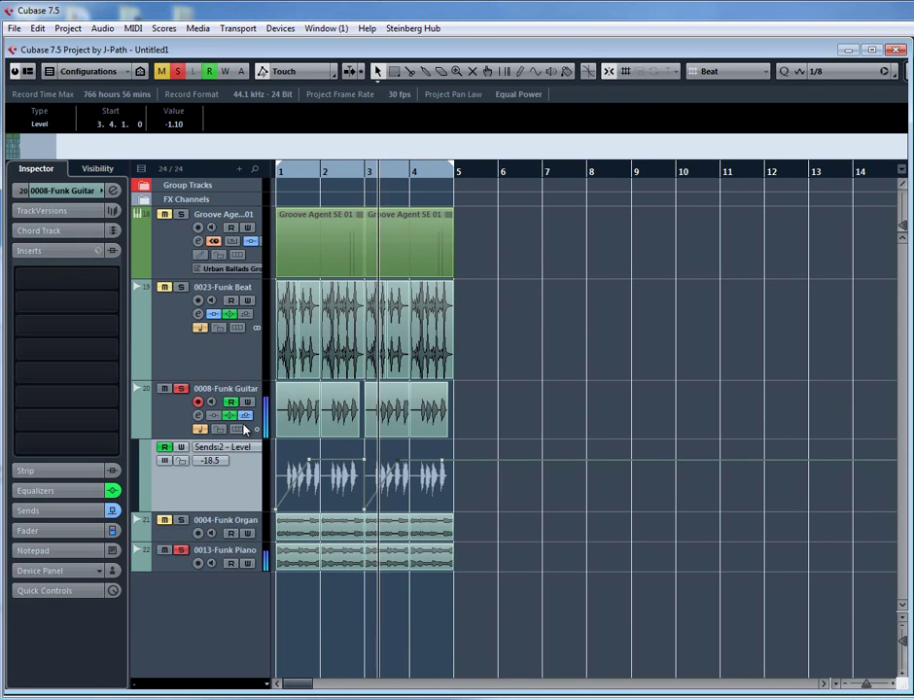
pyautogui.click(126, 428)
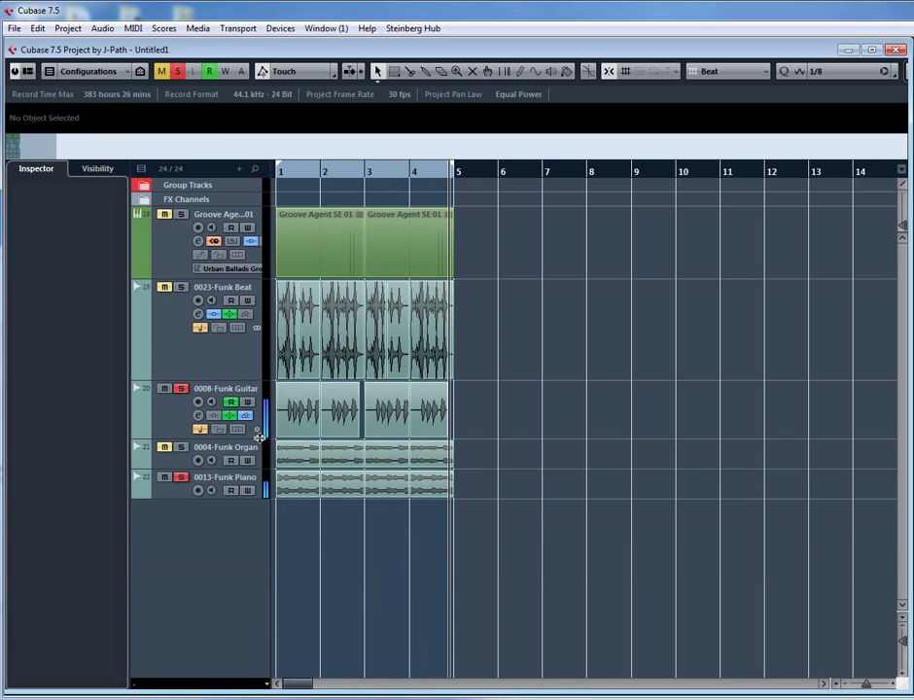
# Solo 0004-Funk Organ and bypass all of its sends and inserts in its channel settings.
pyautogui.click(198, 459)
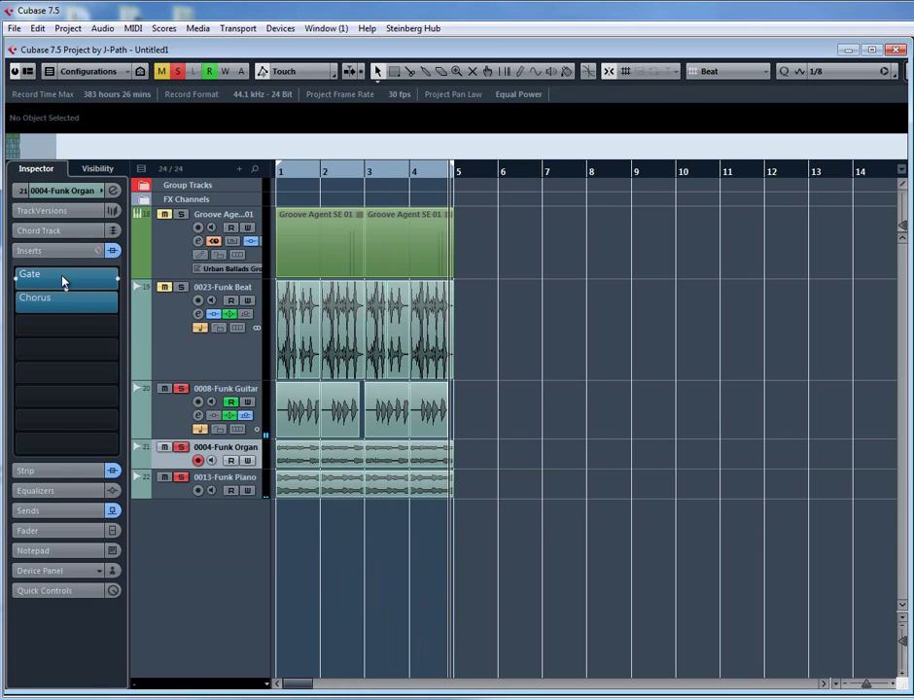
pyautogui.click(98, 250)
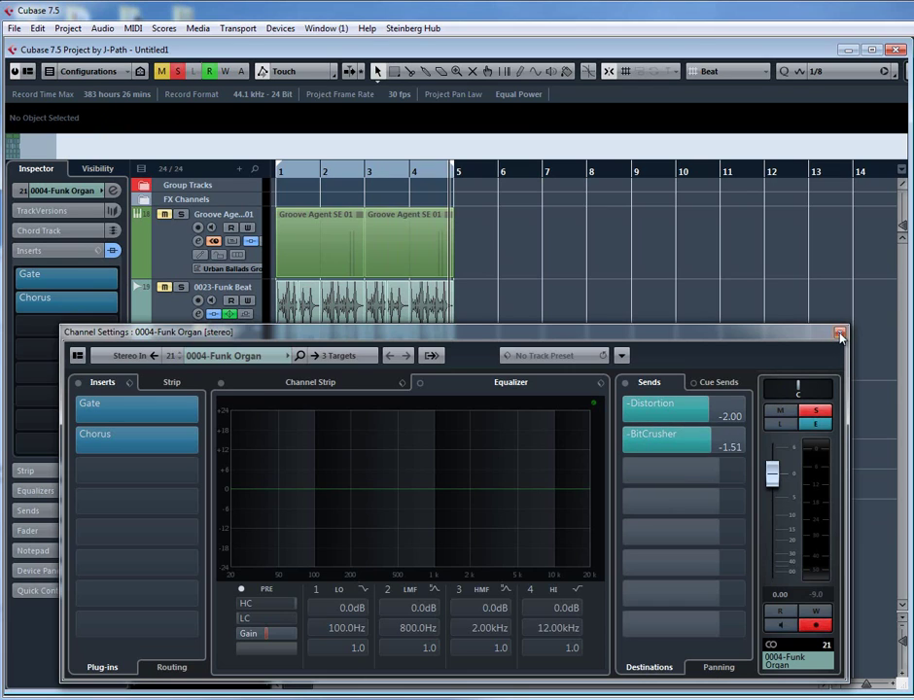
pyautogui.click(626, 382)
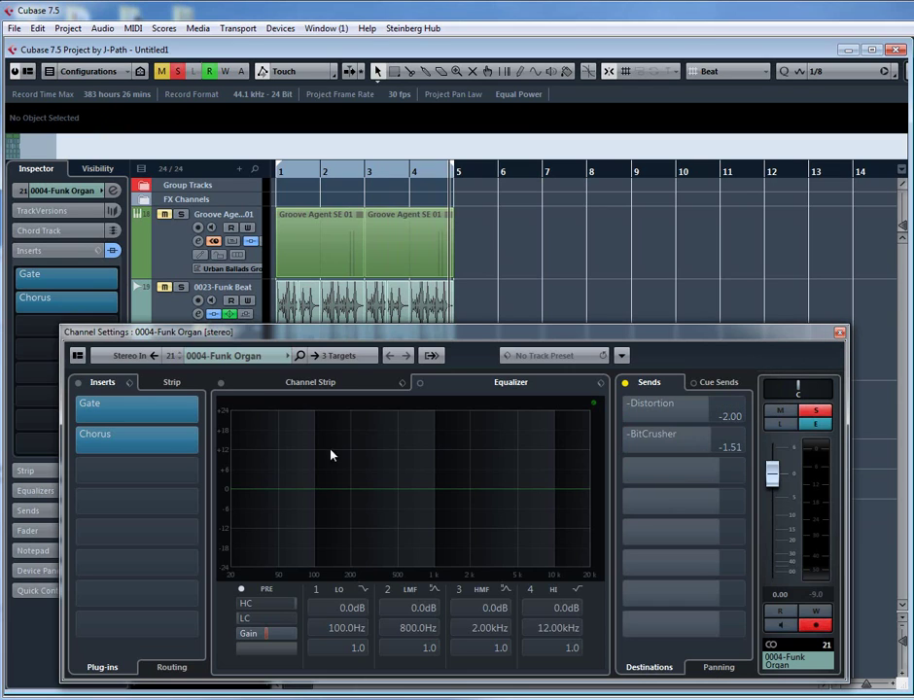
pyautogui.click(77, 382)
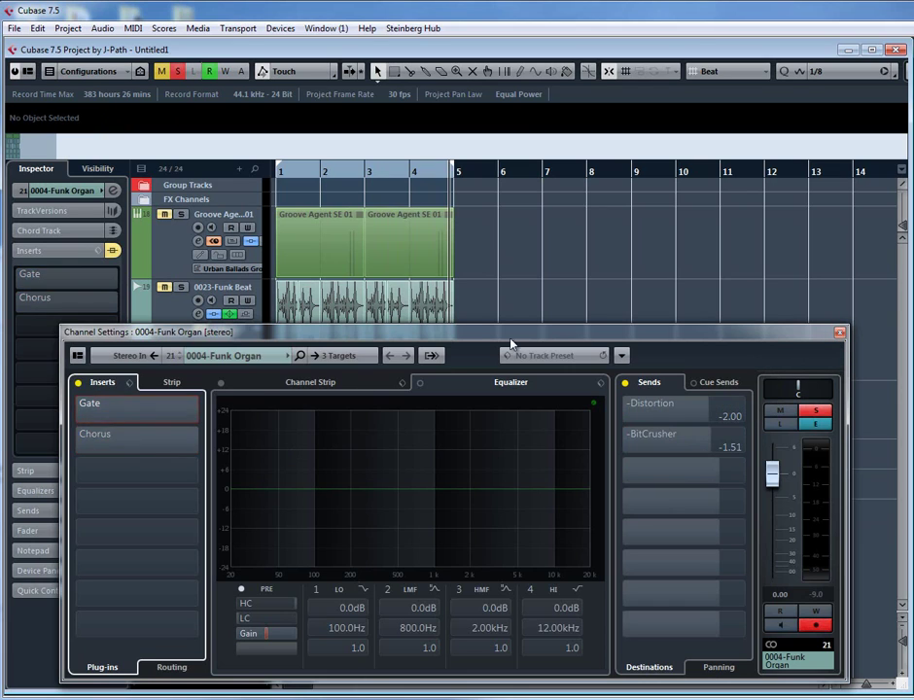
pyautogui.click(840, 333)
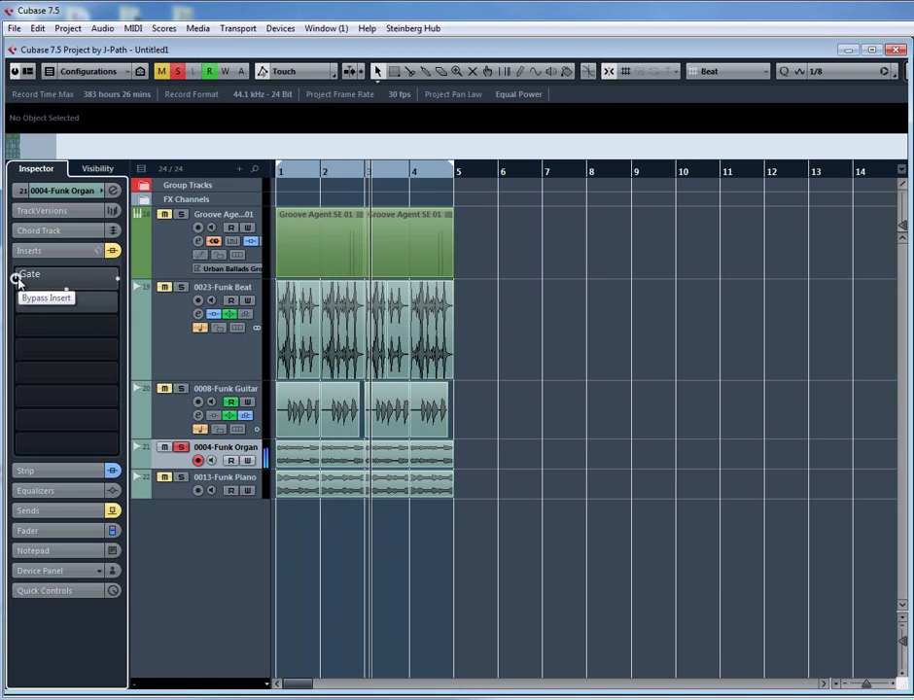
# Reactivate only the Gate insert on 0004-Funk Organ during playback and open the Gate's settings.
pyautogui.click(17, 280)
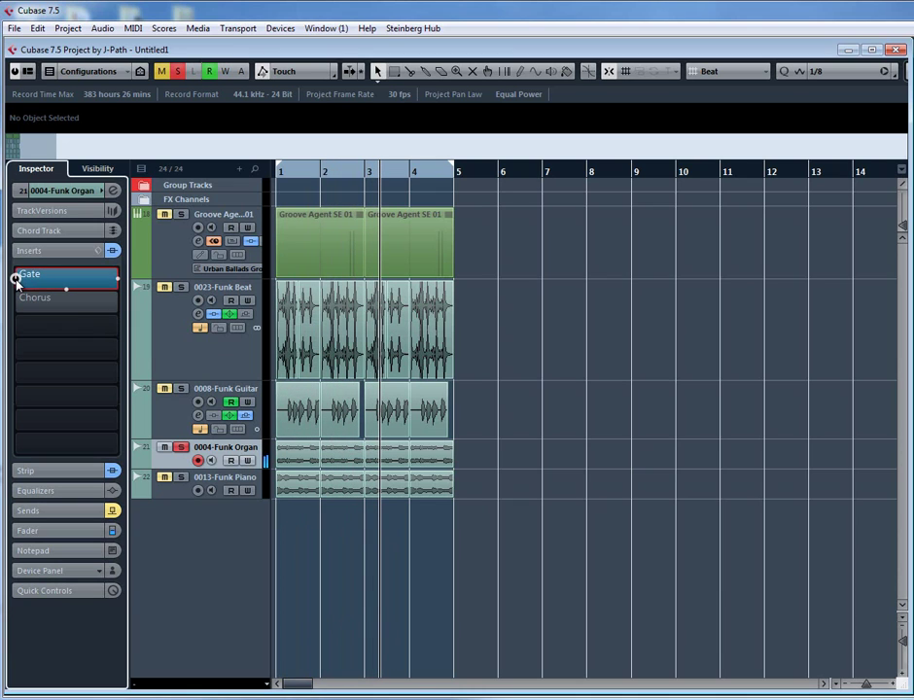
pyautogui.click(61, 280)
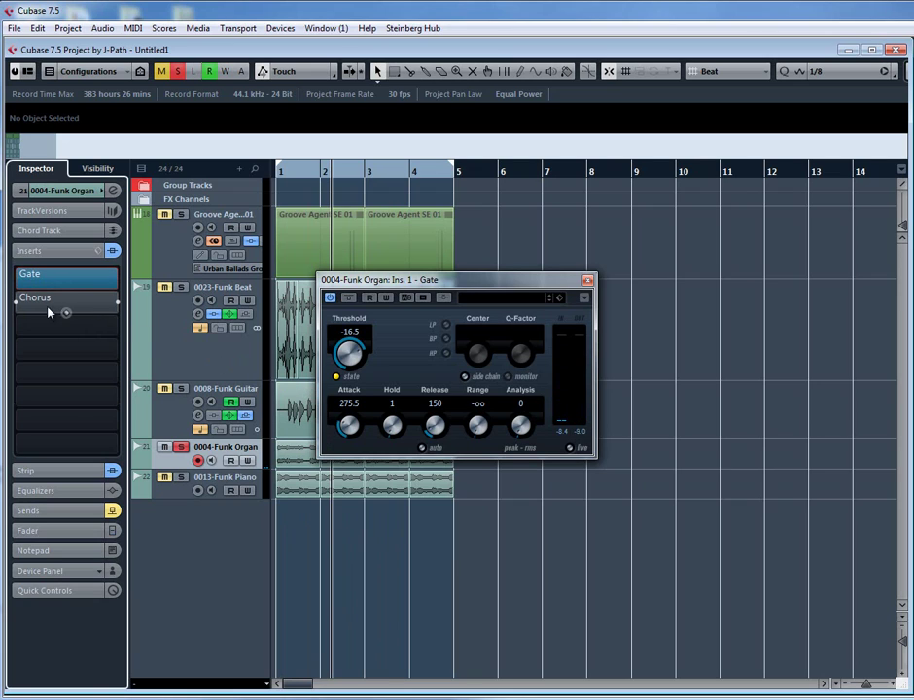
# Activate the Chorus insert on 0004-Funk Organ, compare it on and bypassed during playback, view its settings and close both plug-in windows.
pyautogui.click(16, 300)
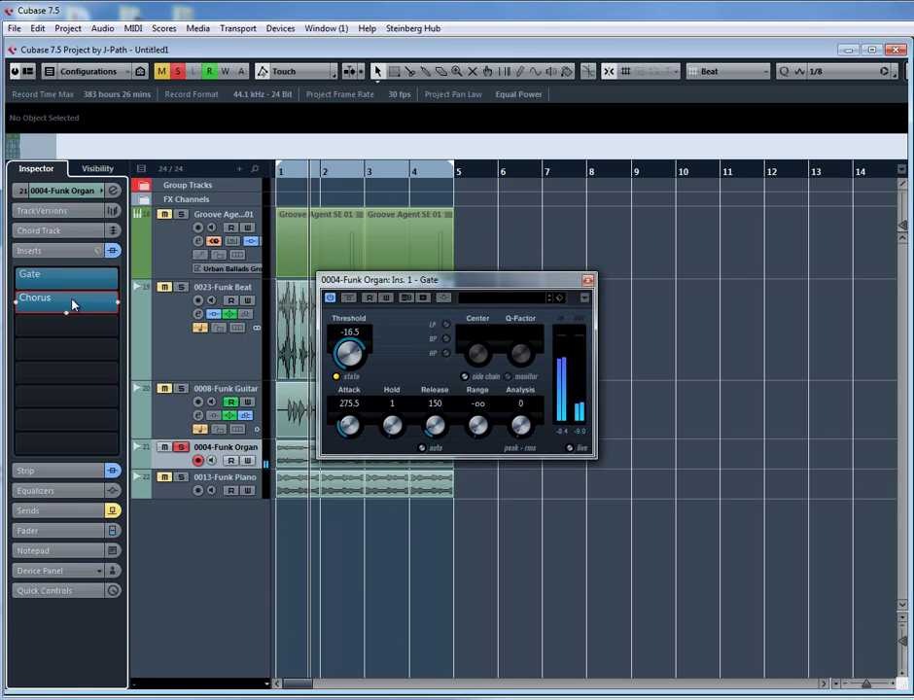
pyautogui.click(16, 304)
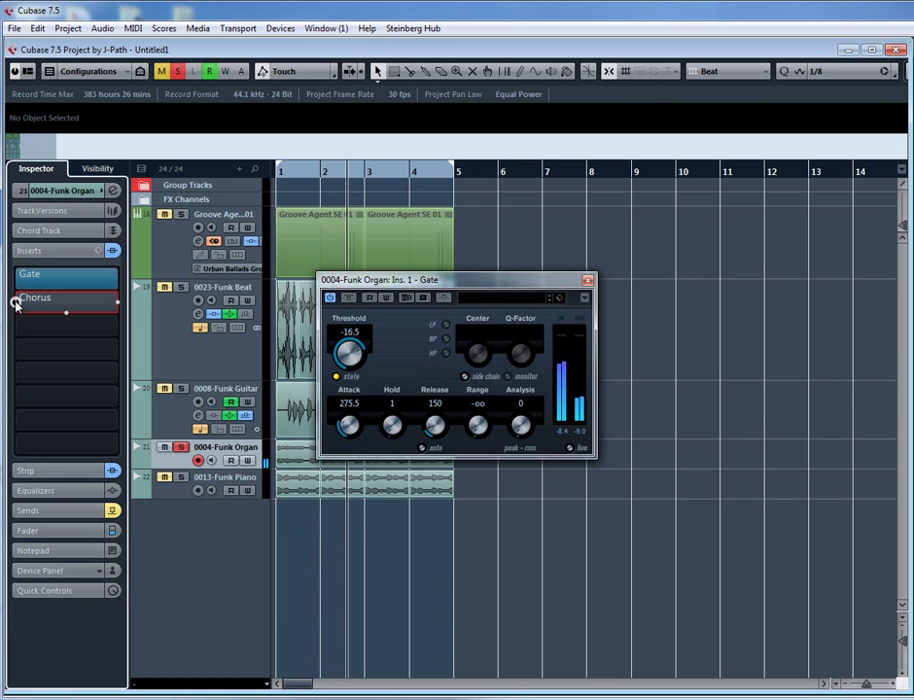
pyautogui.click(16, 305)
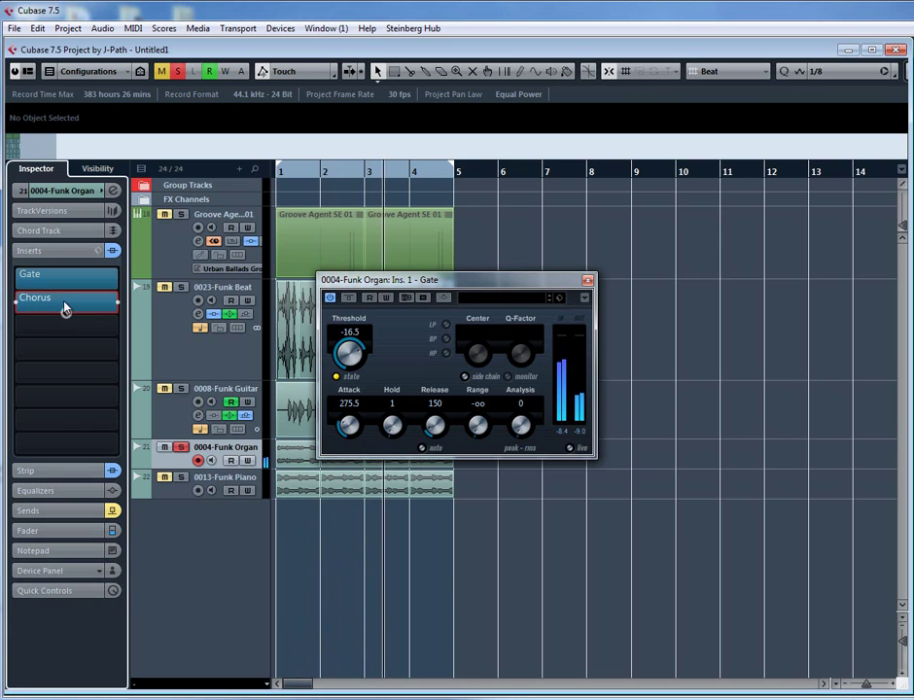
pyautogui.click(70, 307)
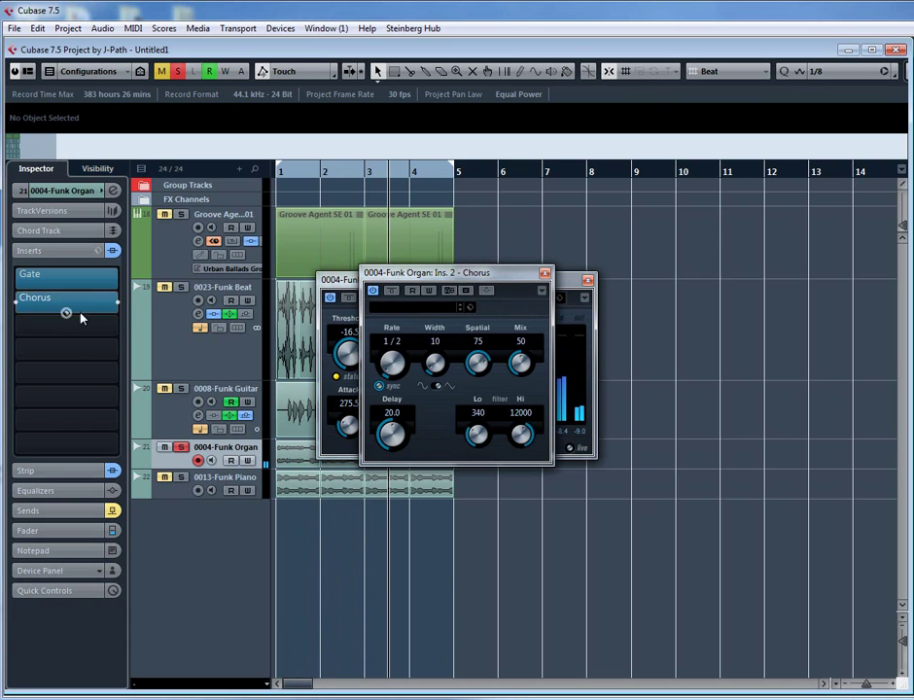
pyautogui.click(545, 273)
pyautogui.click(587, 280)
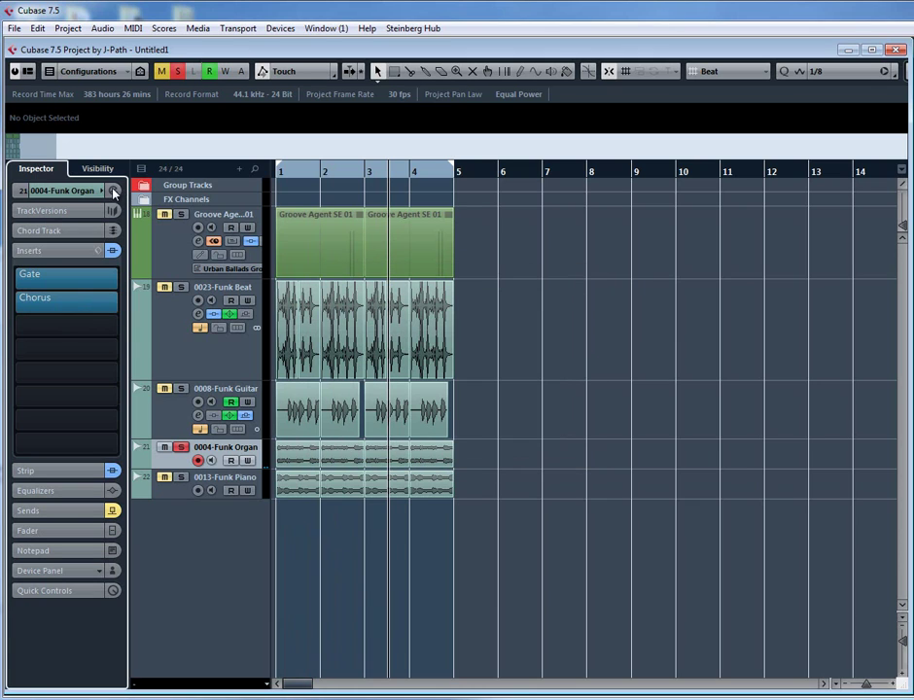
# Reactivate the Distortion and BitCrusher sends of 0004-Funk Organ in its channel settings and play the organ in the full mix.
pyautogui.click(113, 190)
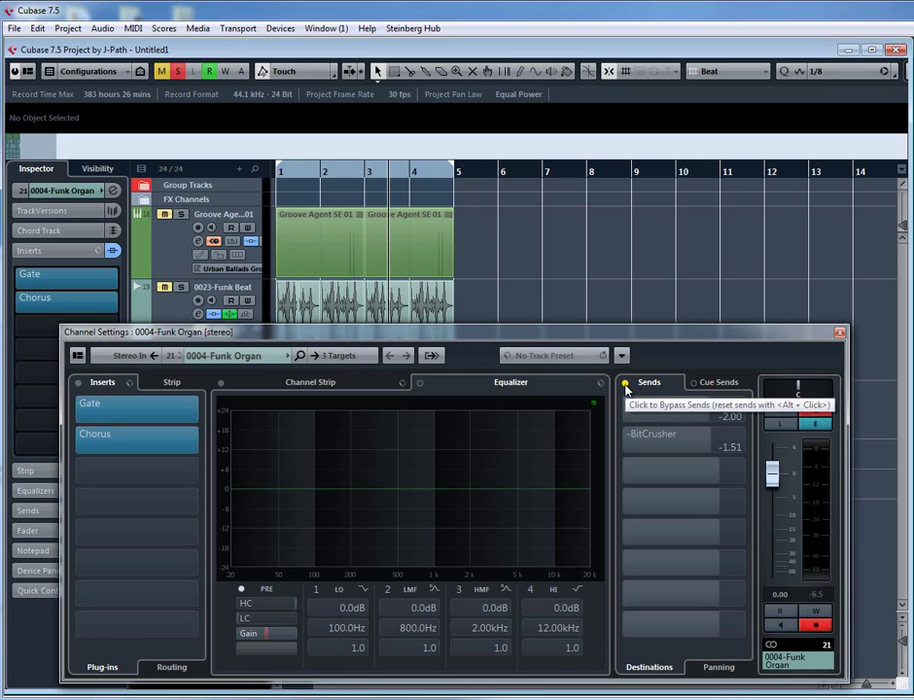
pyautogui.click(626, 385)
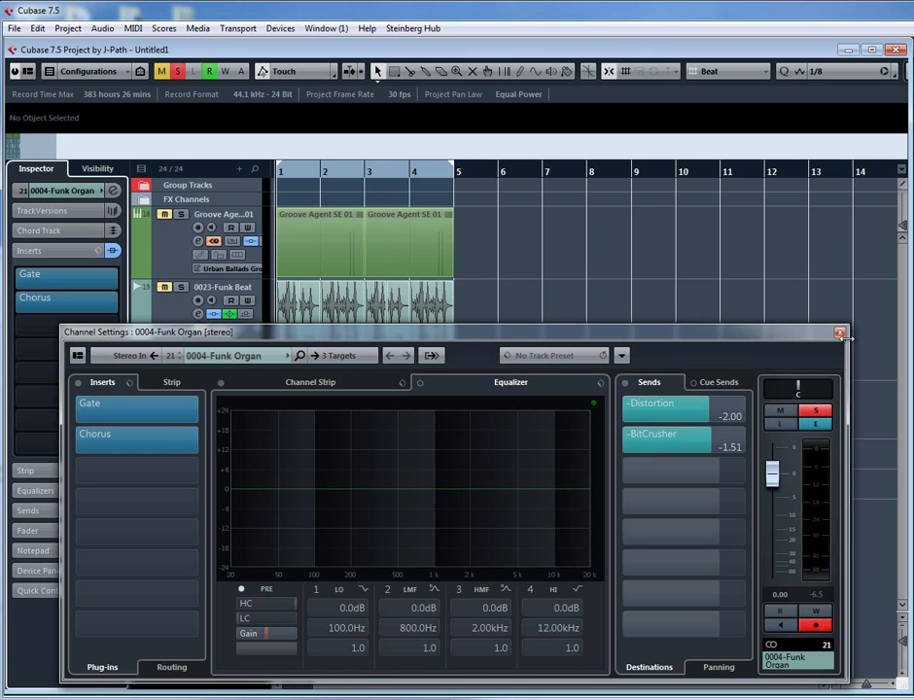
pyautogui.press('Escape')
pyautogui.press('space')
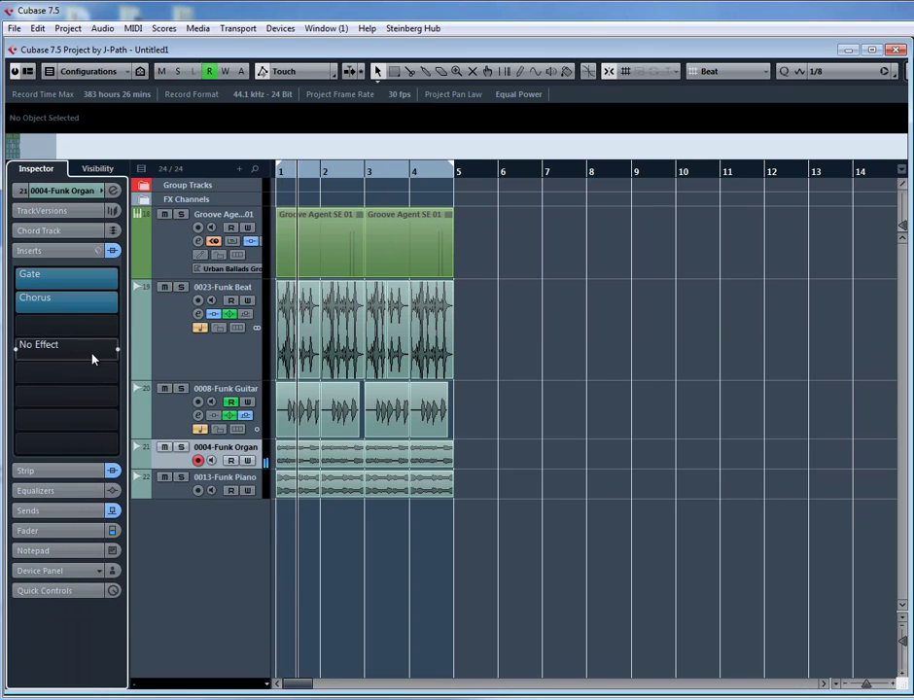
# Compare the soloed organ with inserts and sends bypassed, with inserts reactivated, and with both active again, then stop playback.
pyautogui.press('e')
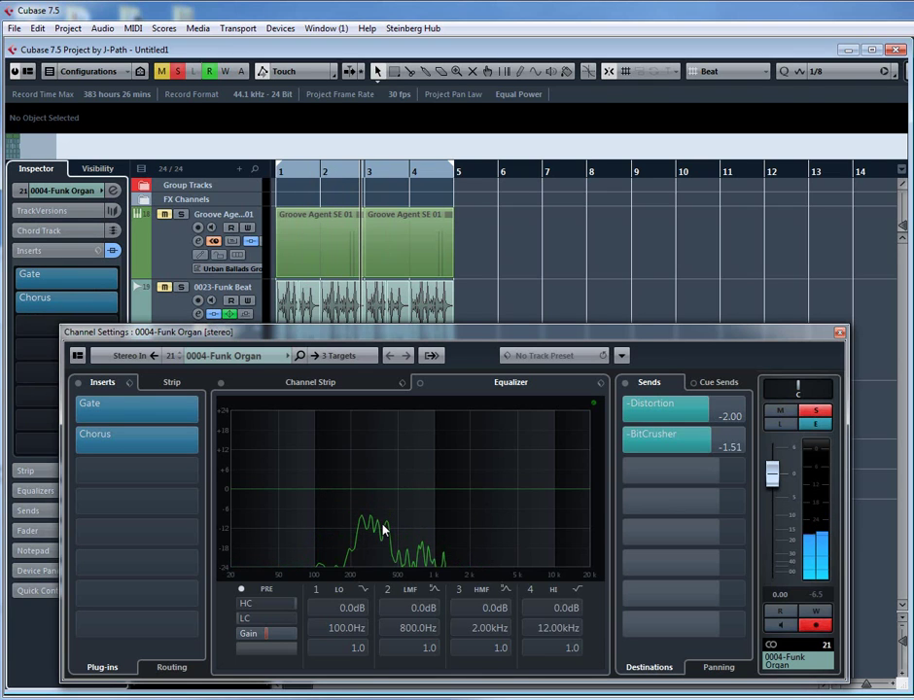
pyautogui.click(77, 382)
pyautogui.click(626, 382)
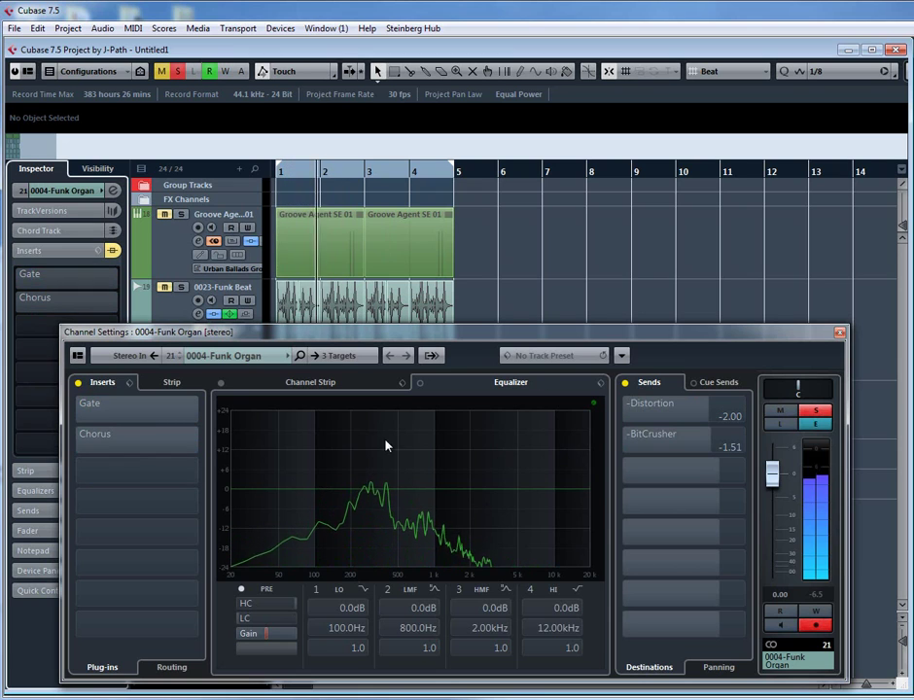
pyautogui.click(78, 381)
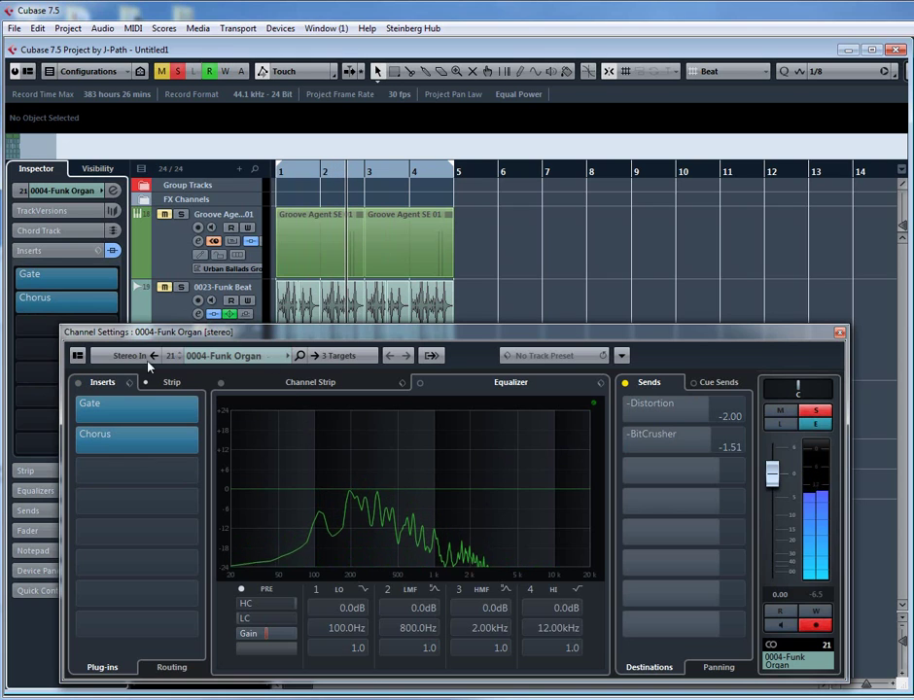
pyautogui.click(624, 384)
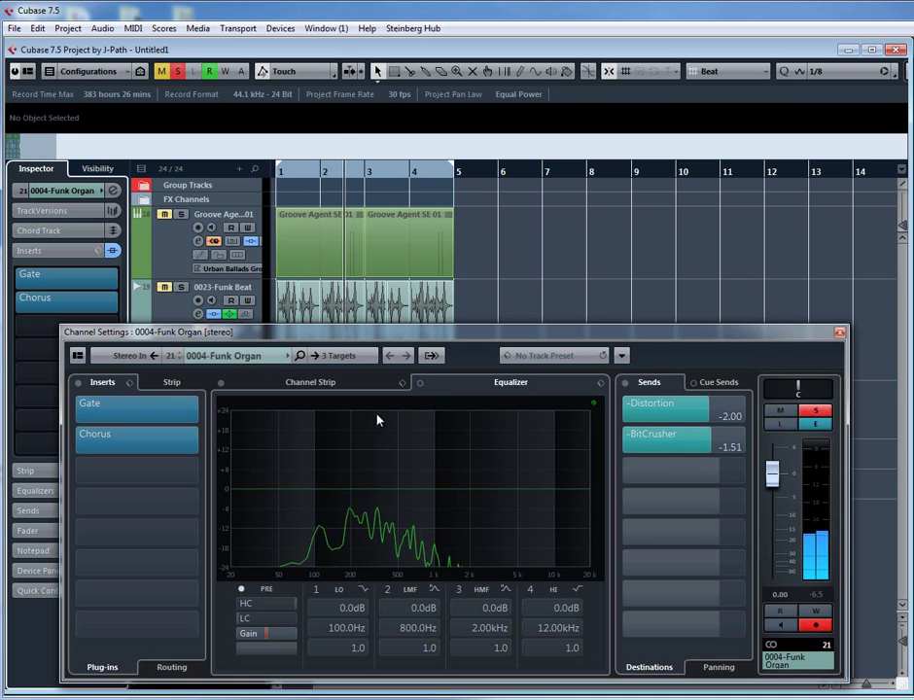
pyautogui.click(839, 332)
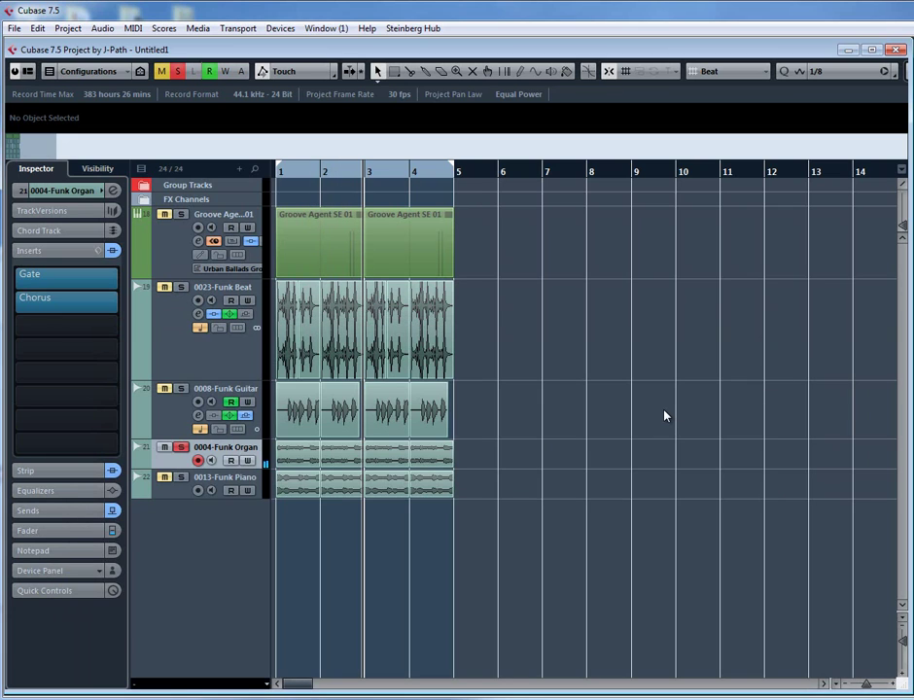
pyautogui.press('space')
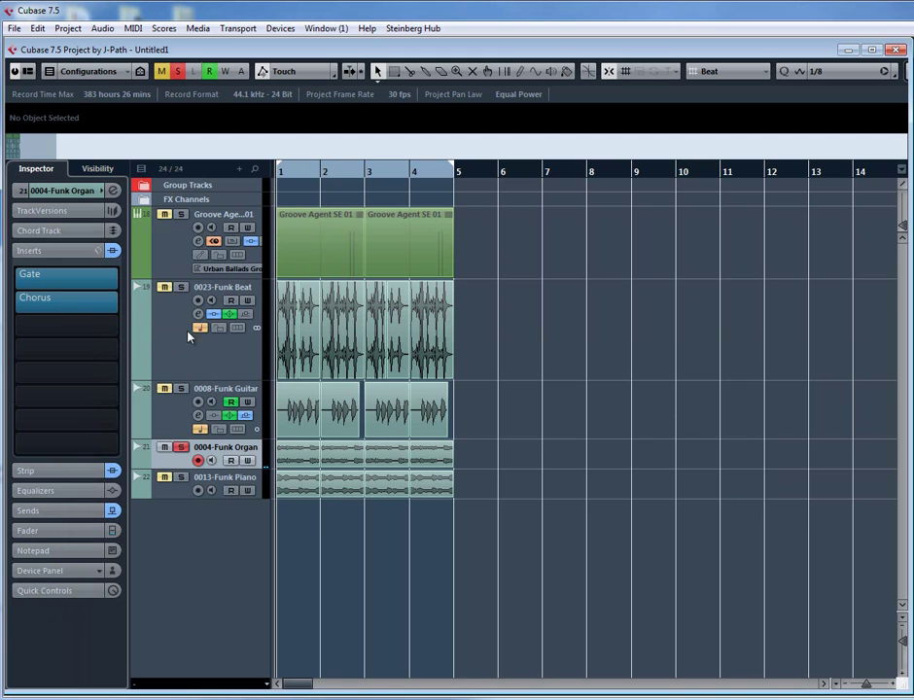
# Unsolo 0004-Funk Organ and review its Gate settings and its Distortion and BitCrusher sends.
pyautogui.click(66, 281)
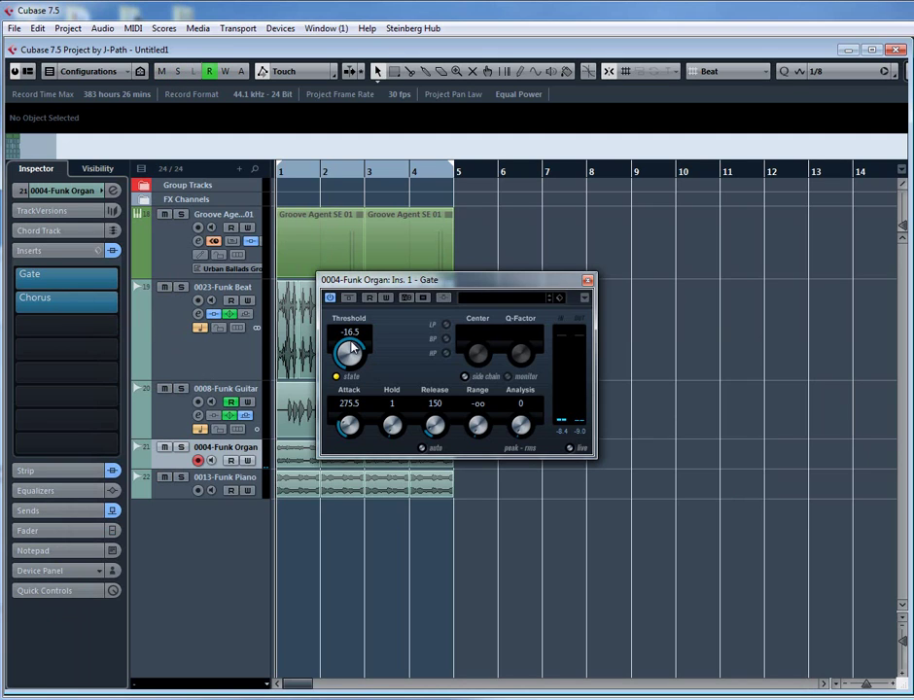
pyautogui.click(587, 280)
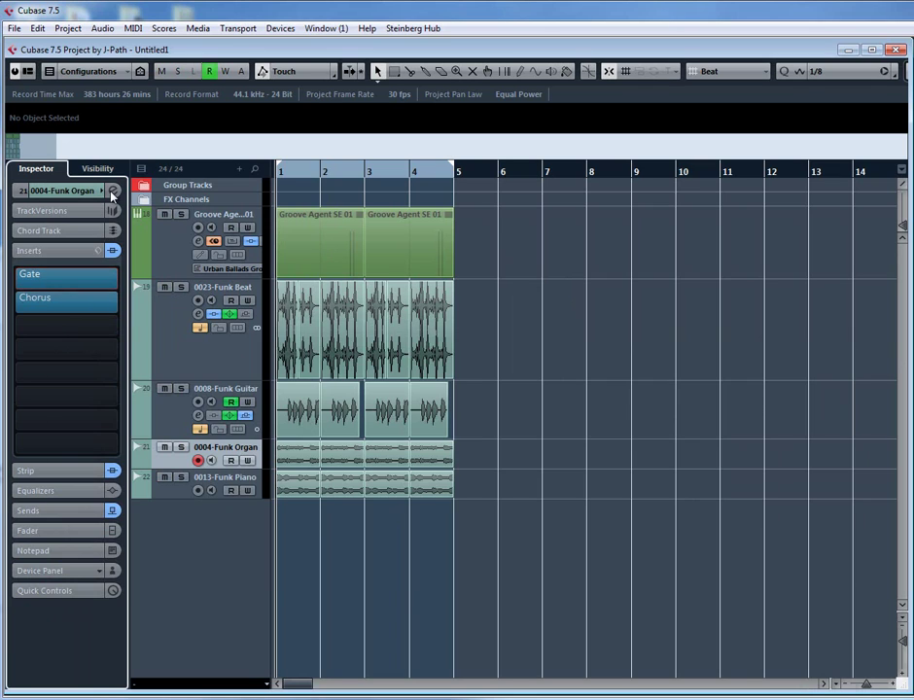
pyautogui.click(113, 192)
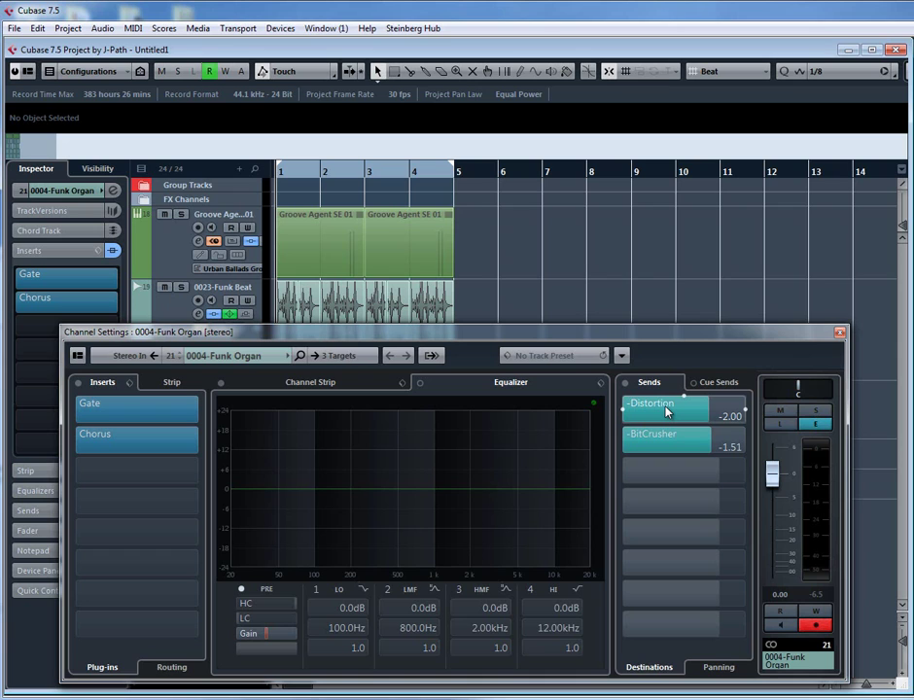
pyautogui.click(840, 332)
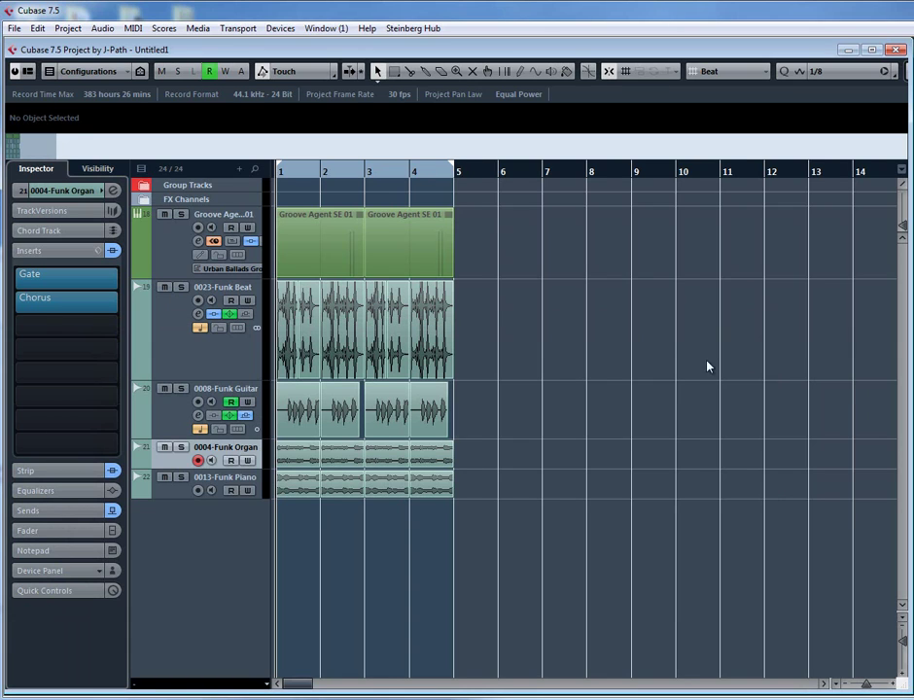
# Play the full four-bar funk mix with every track unsoloed and all organ effects active.
pyautogui.press('g')
pyautogui.press('g')
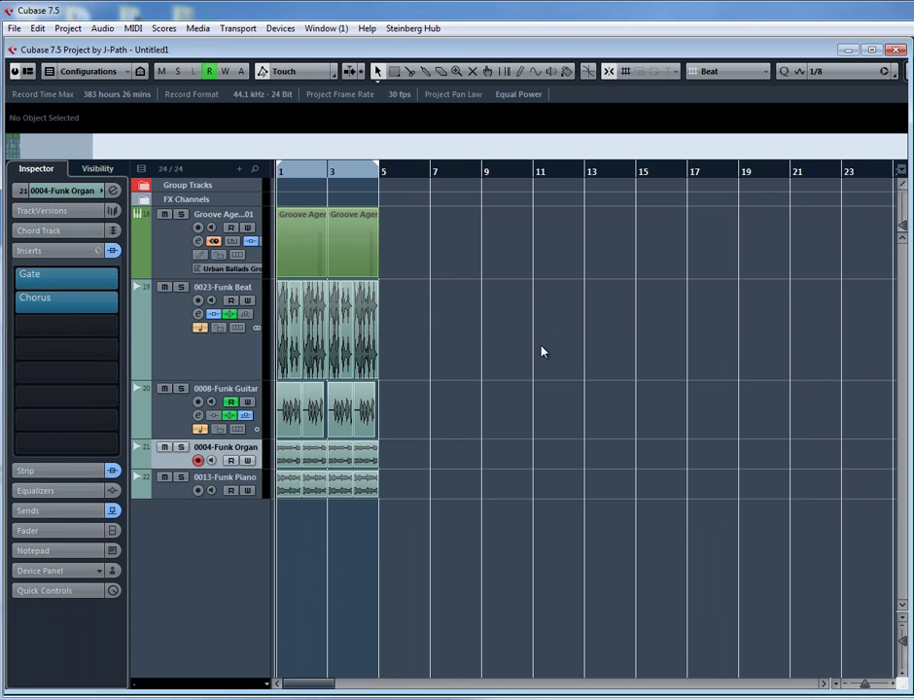
pyautogui.press('space')
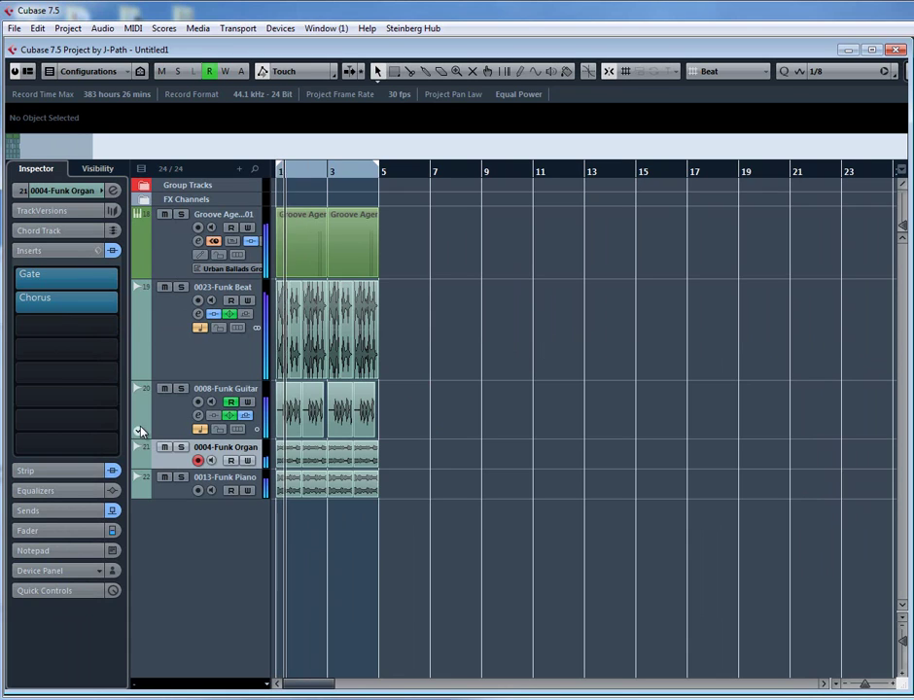